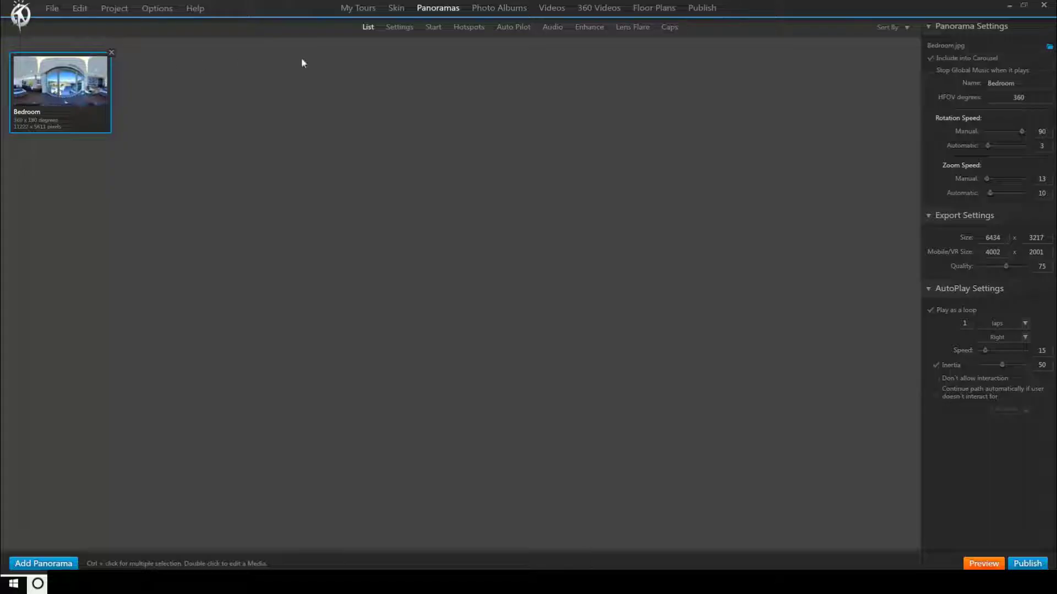
Step: Start a video hotspot over the wall TV in the Bedroom panorama, using the file 3DVista_Services.mp4
click(469, 27)
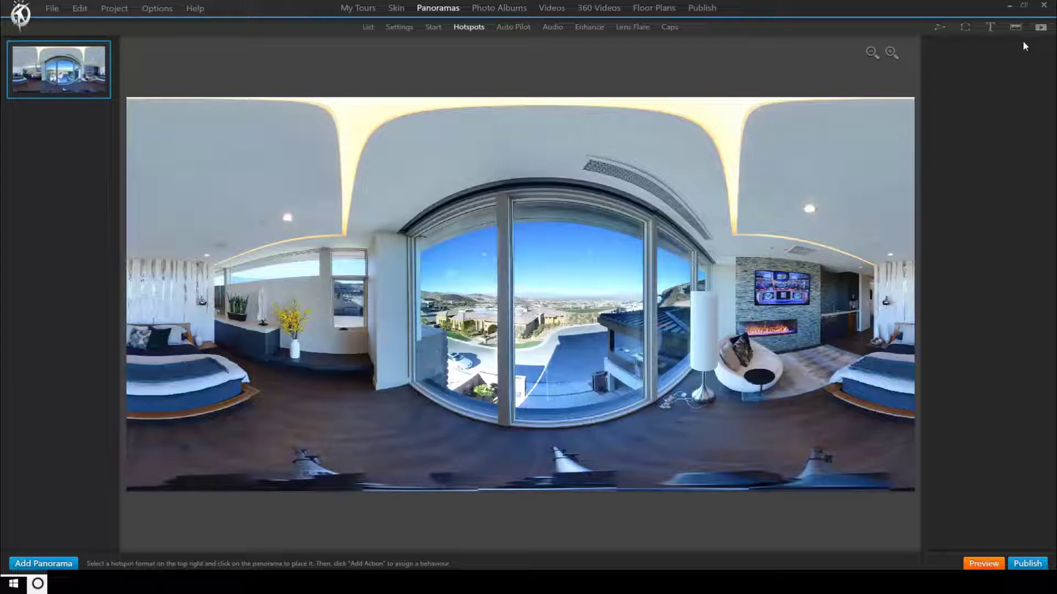
scroll(787, 287, up, 3)
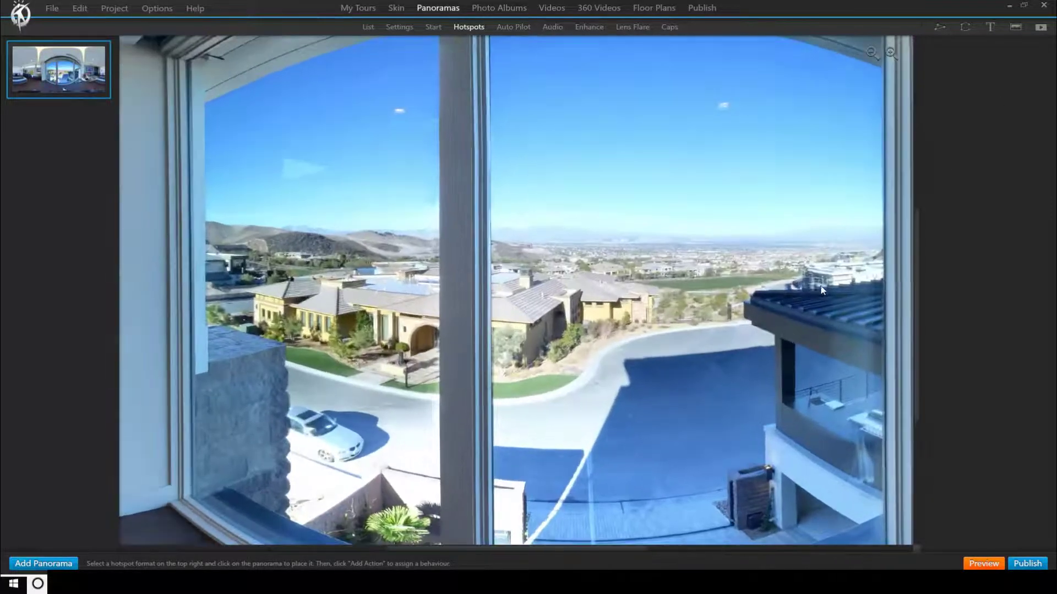
drag(797, 289, 543, 267)
scroll(759, 290, up, 3)
scroll(600, 360, up, 5)
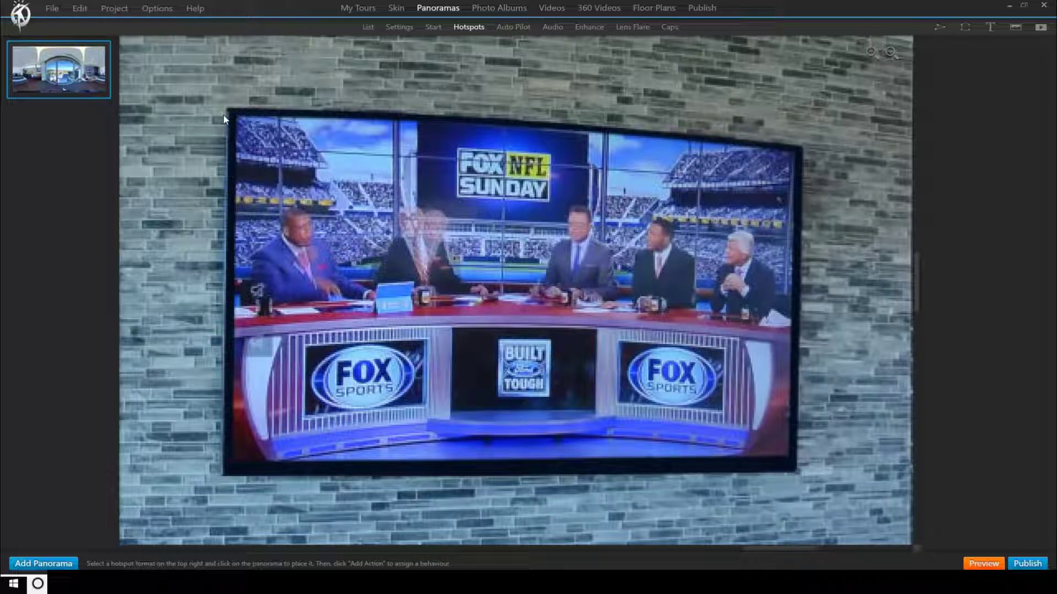
click(1042, 28)
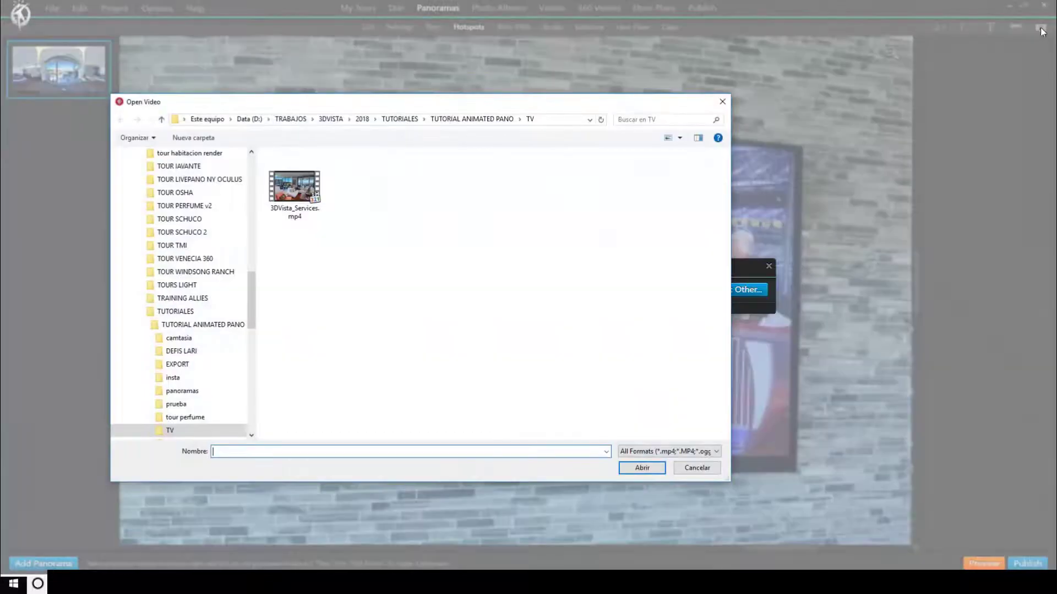
click(292, 190)
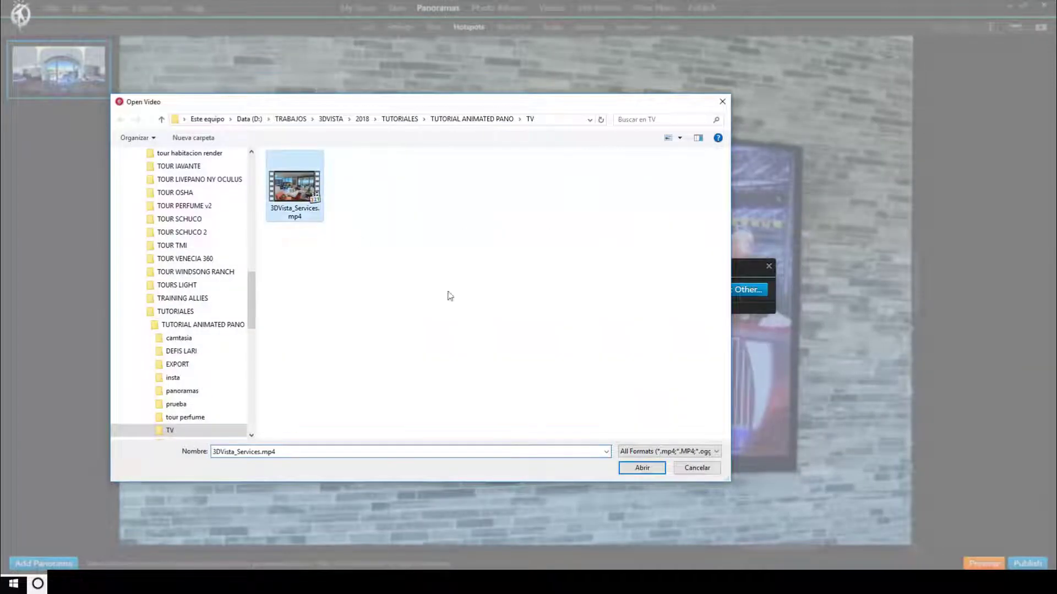
click(639, 467)
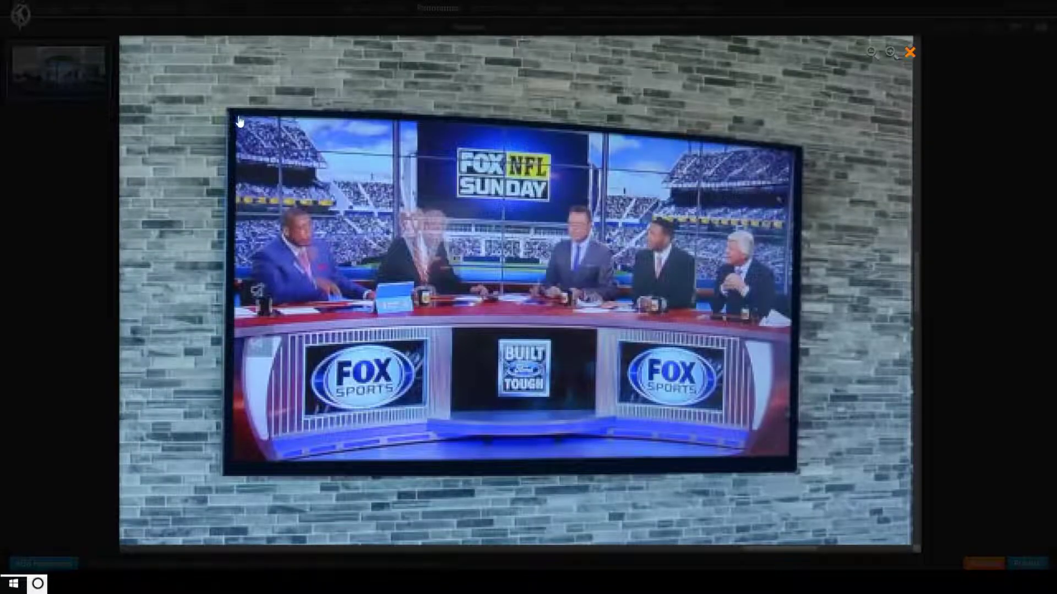
Step: Place the video hotspot by outlining the four corners of the TV screen, and preview the tour
click(239, 116)
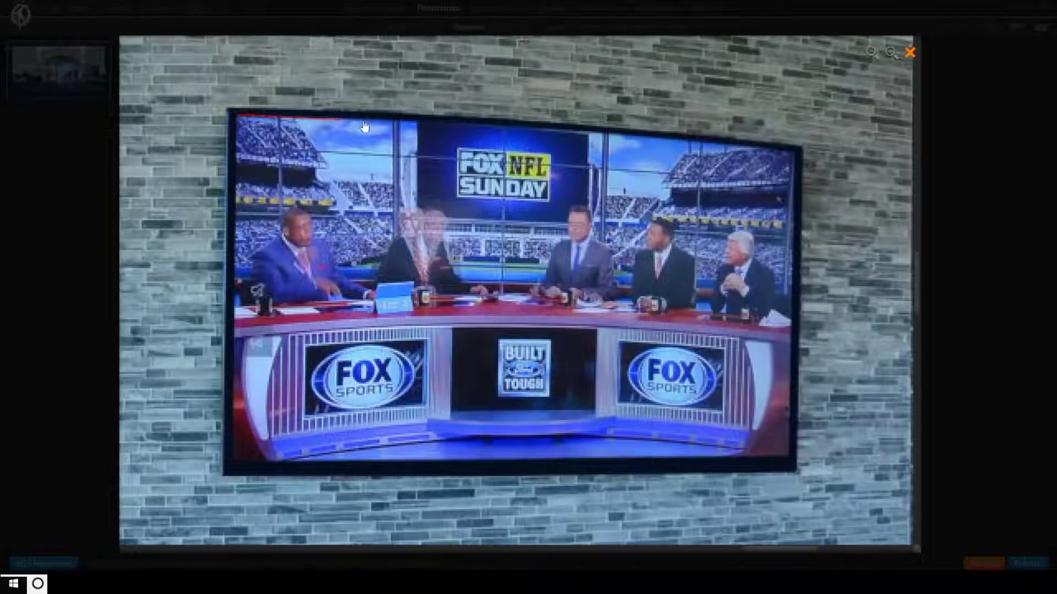
click(799, 152)
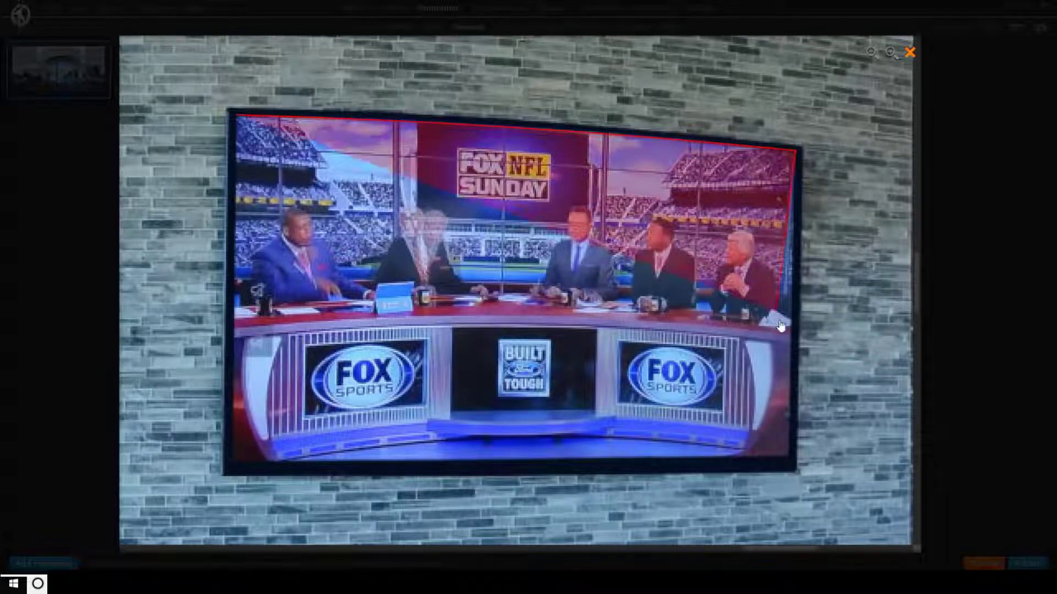
click(794, 457)
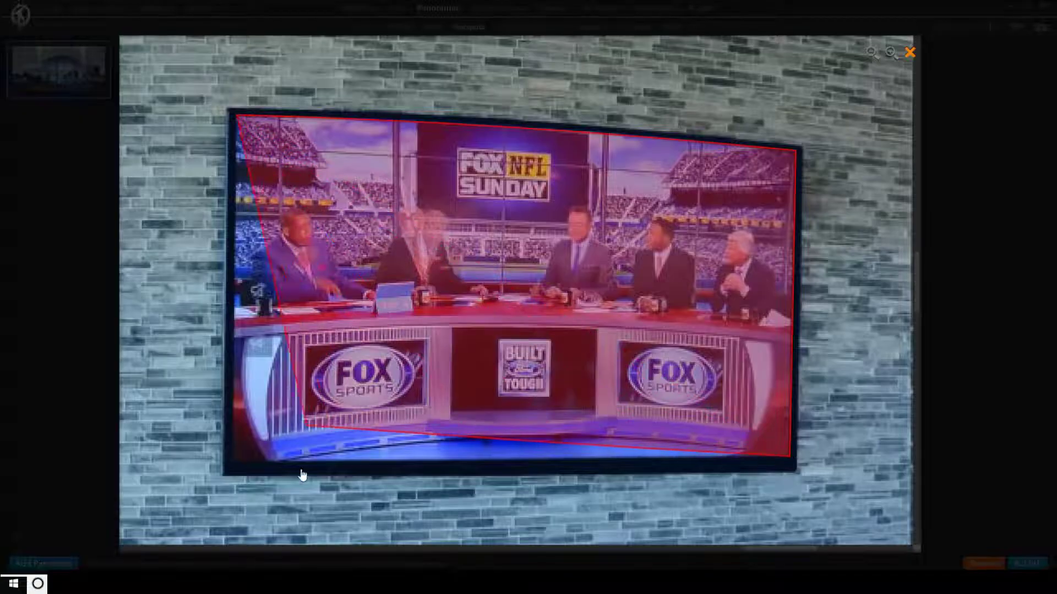
click(231, 463)
drag(246, 468, 236, 286)
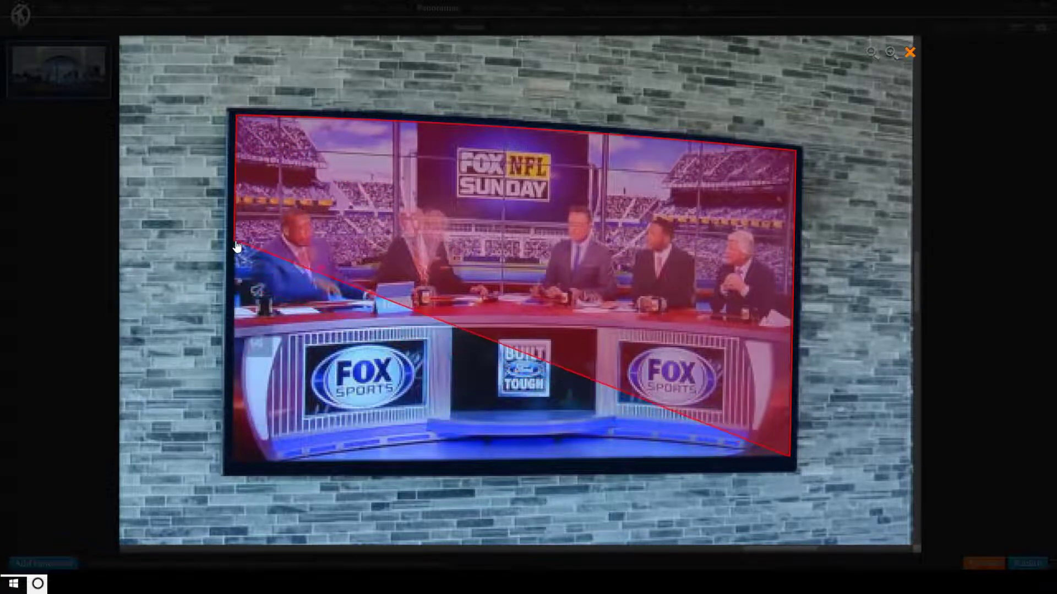
drag(233, 281, 234, 469)
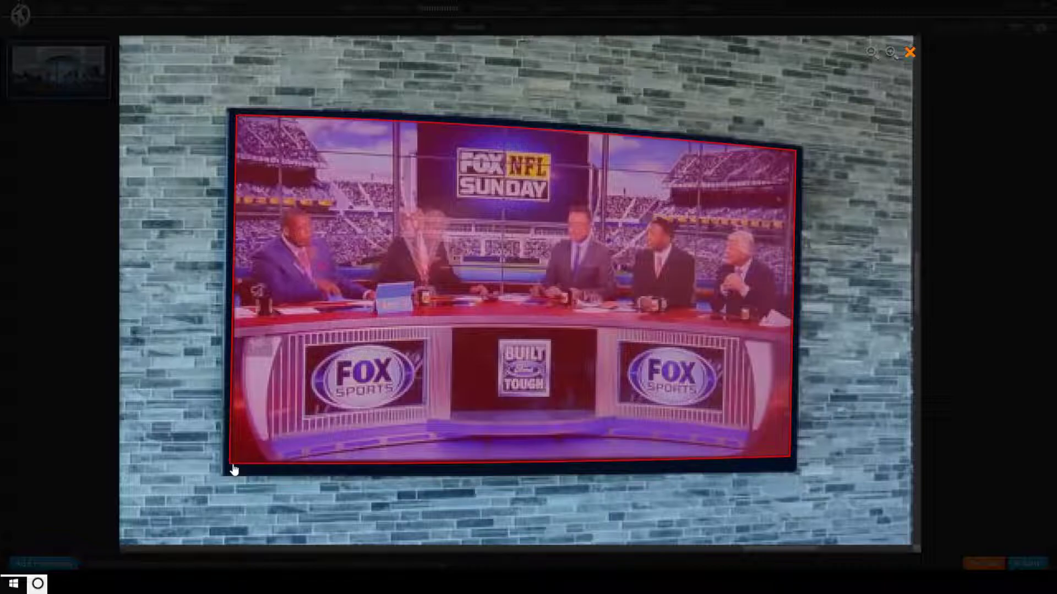
drag(233, 468, 234, 468)
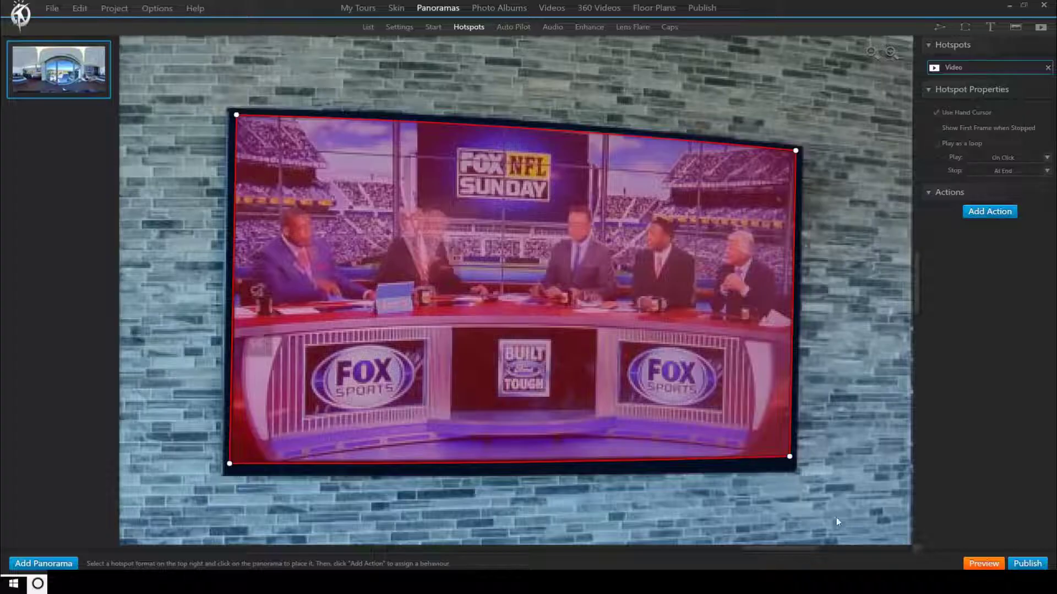
click(983, 563)
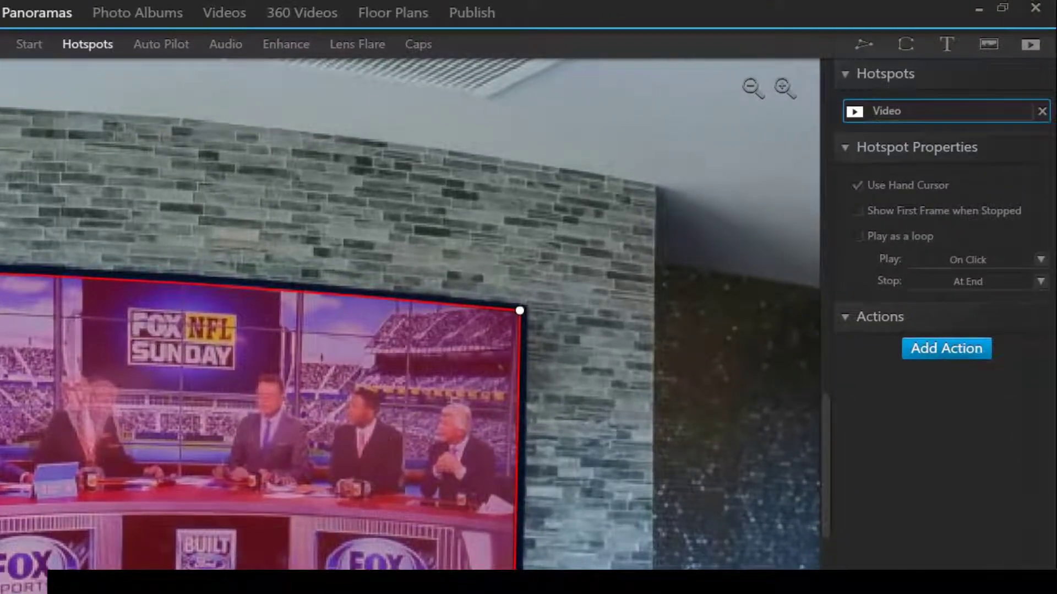
Step: Enable Show First Frame when Stopped and Play as a loop for the TV's video hotspot
click(857, 185)
click(857, 209)
click(858, 235)
Step: Set the TV's video hotspot to play On Start and preview the tour
click(1041, 260)
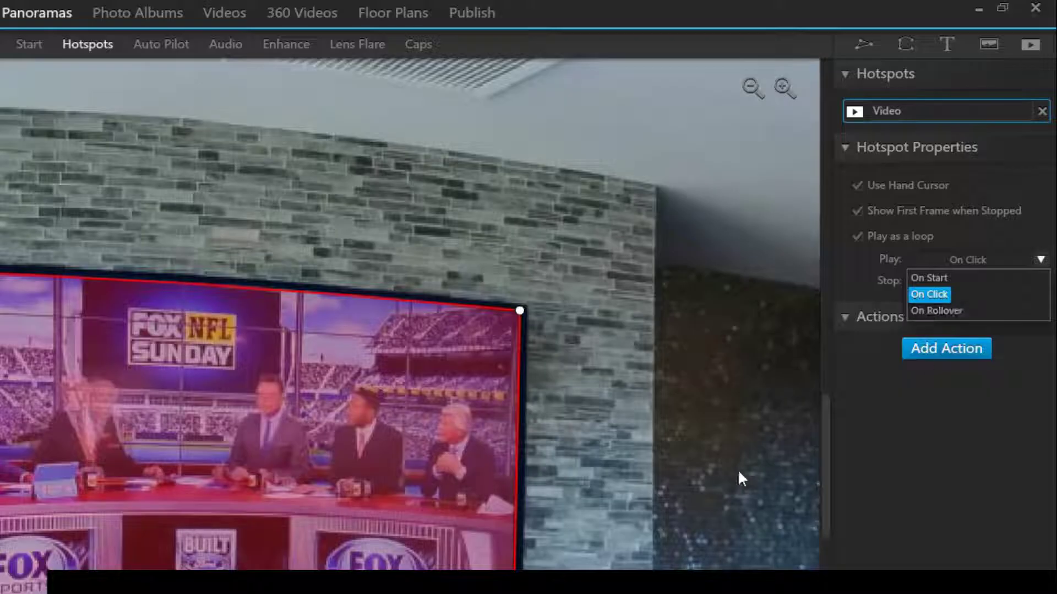
click(909, 434)
click(1001, 279)
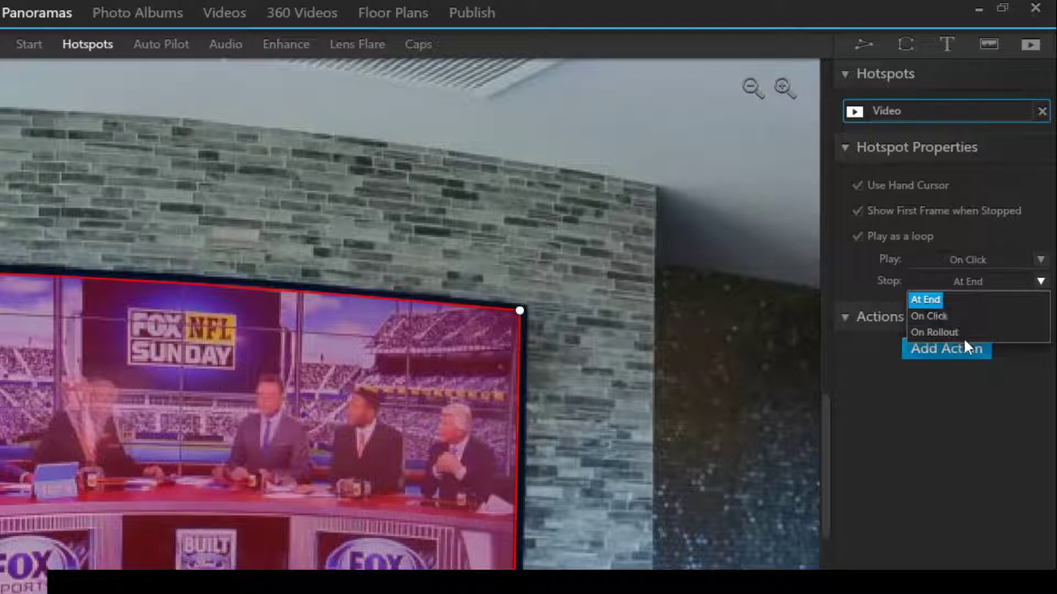
click(961, 530)
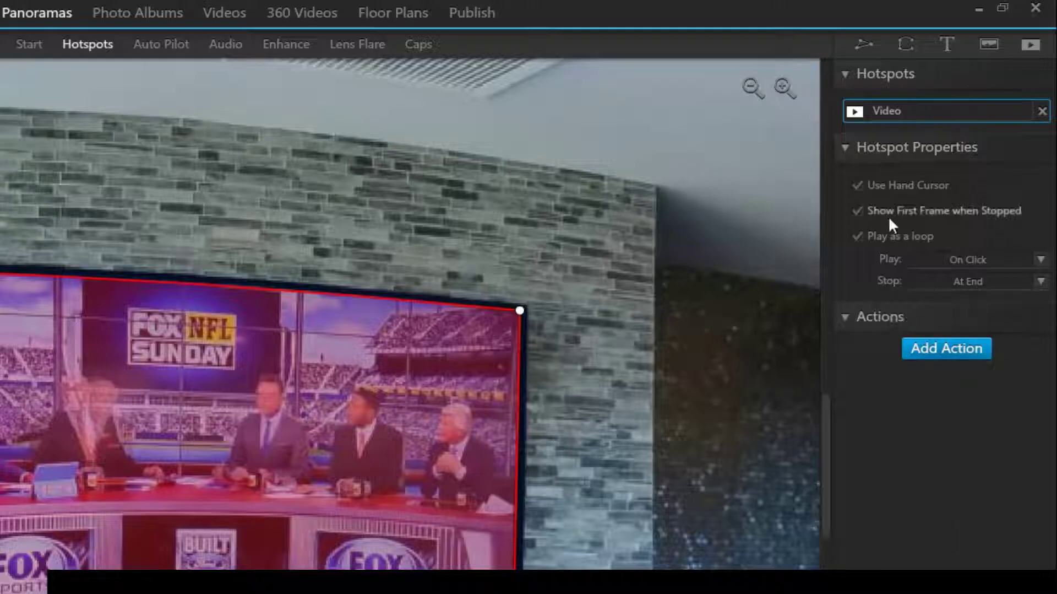
mouse_move(893, 216)
click(1015, 259)
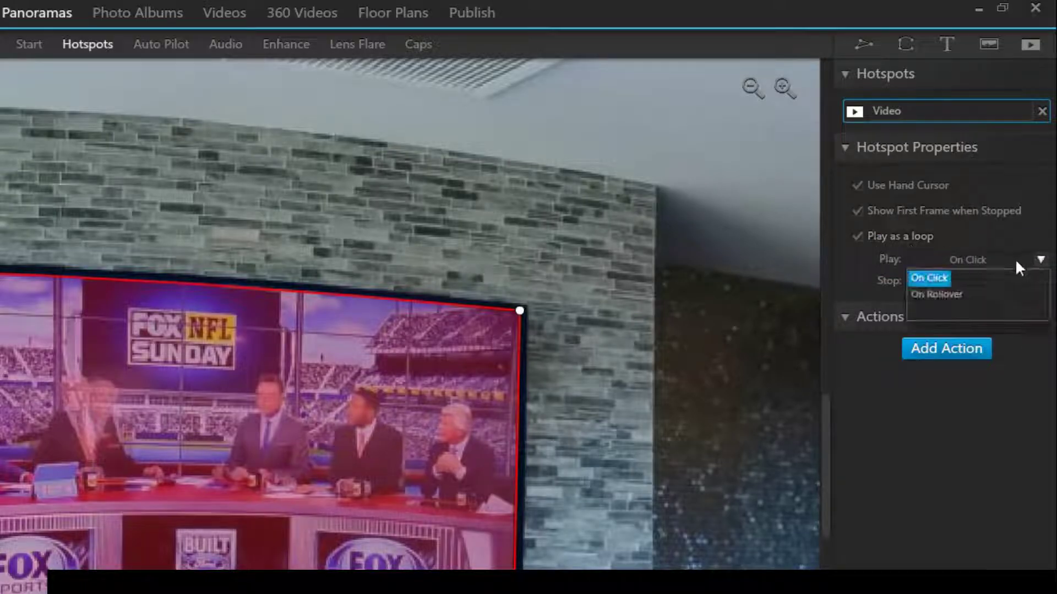
click(943, 278)
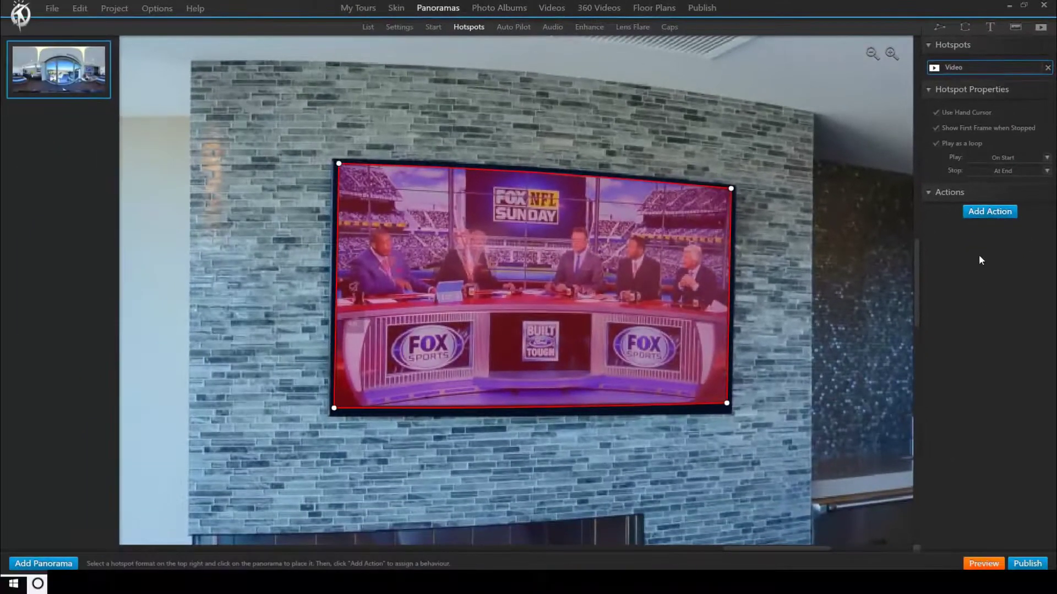
click(984, 563)
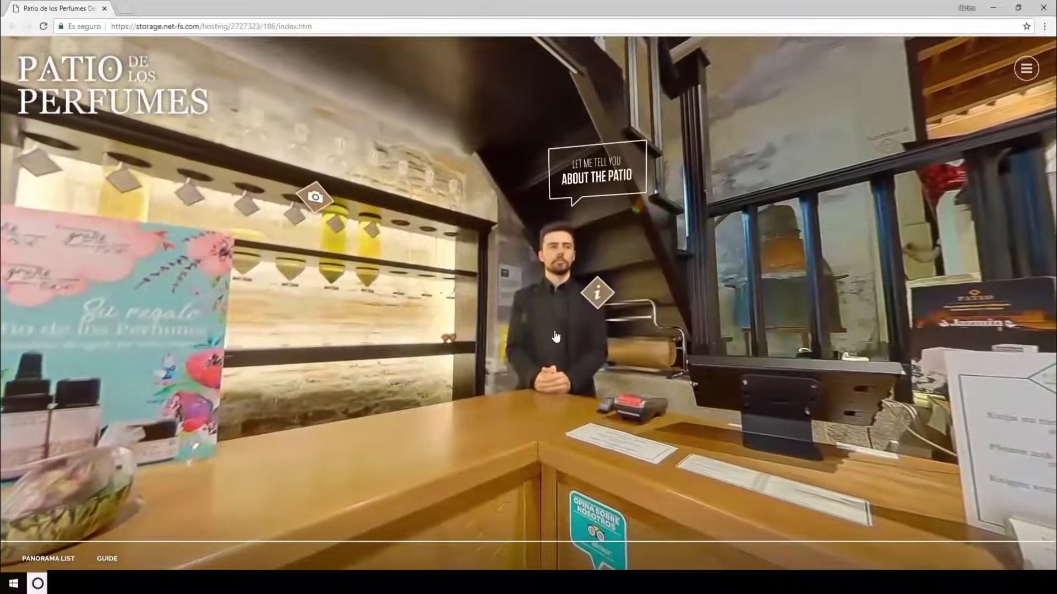
Step: In the browser, look around the shop counter of the Patio de los Perfumes tour and try its photo hotspot
drag(556, 336, 237, 434)
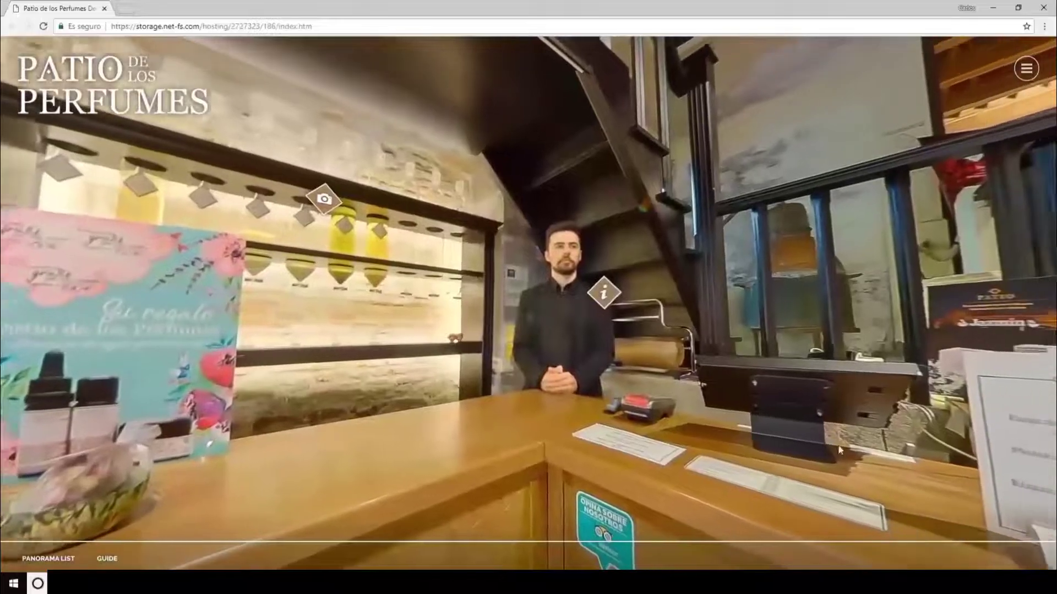
mouse_move(556, 336)
drag(556, 336, 639, 410)
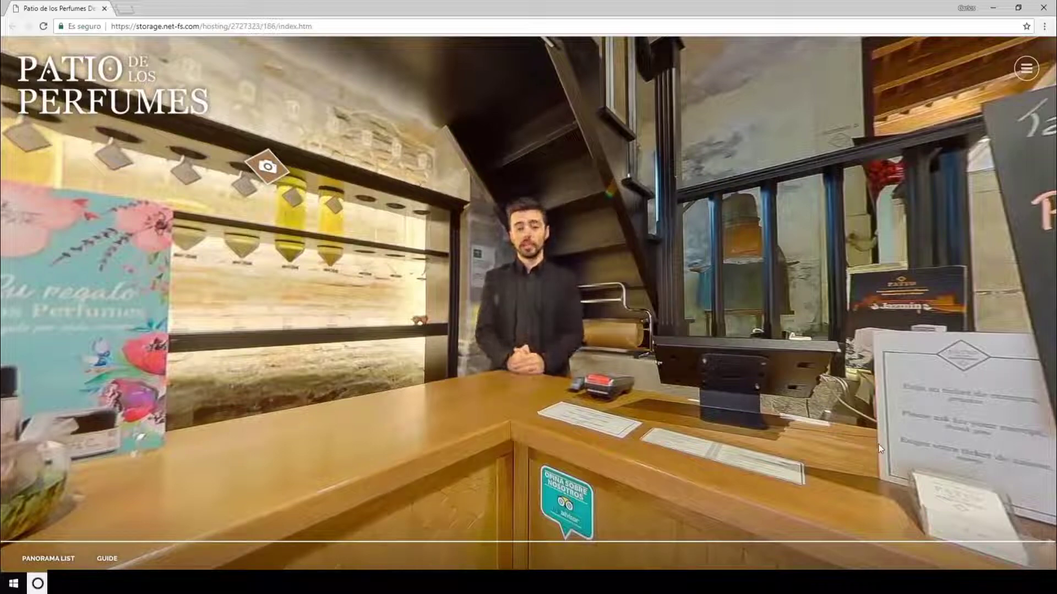
drag(881, 449, 713, 467)
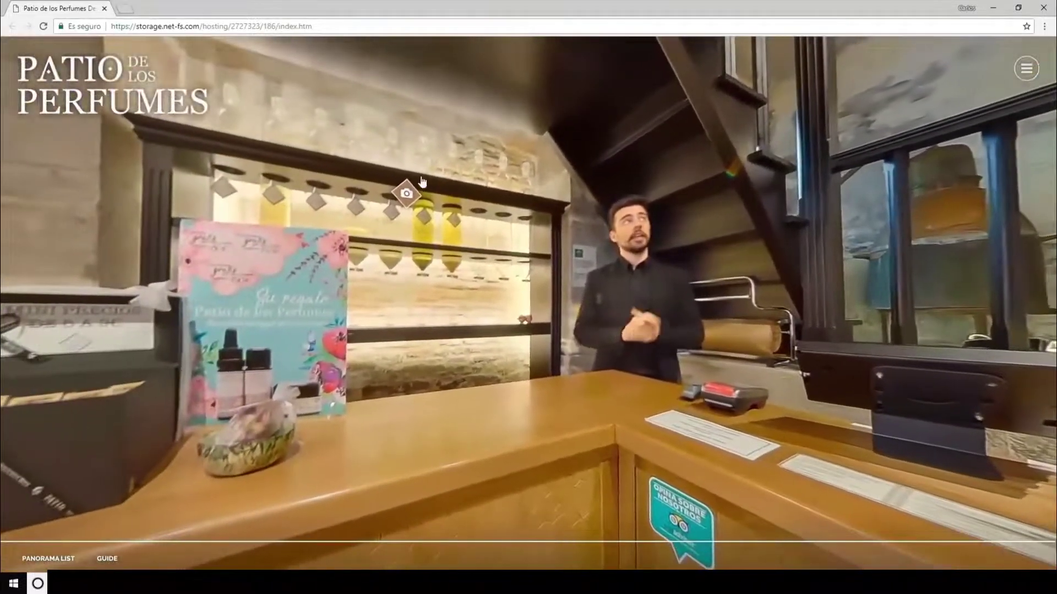
click(410, 193)
click(929, 201)
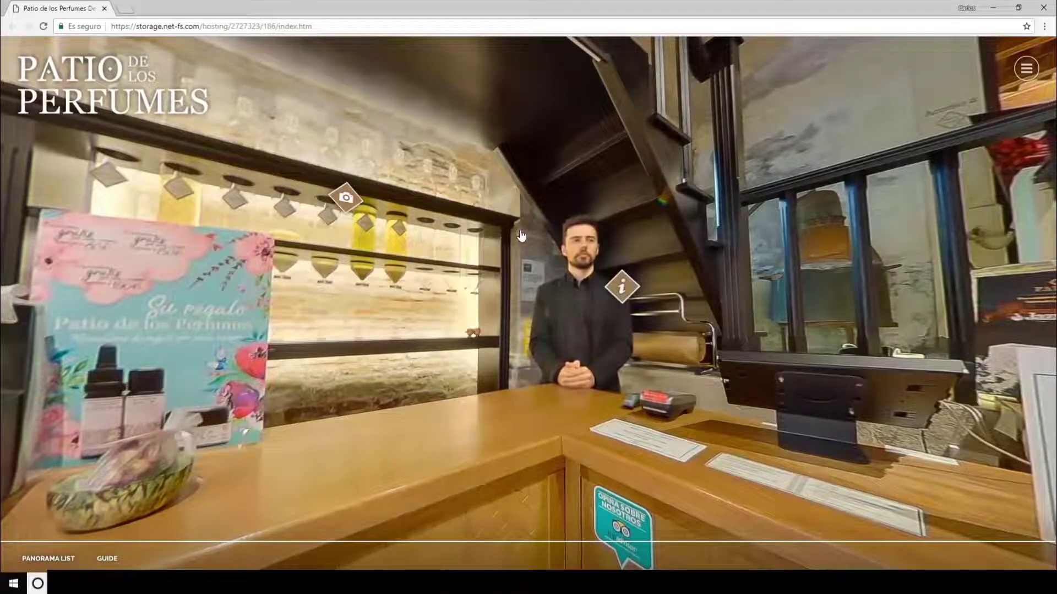
drag(645, 462, 715, 444)
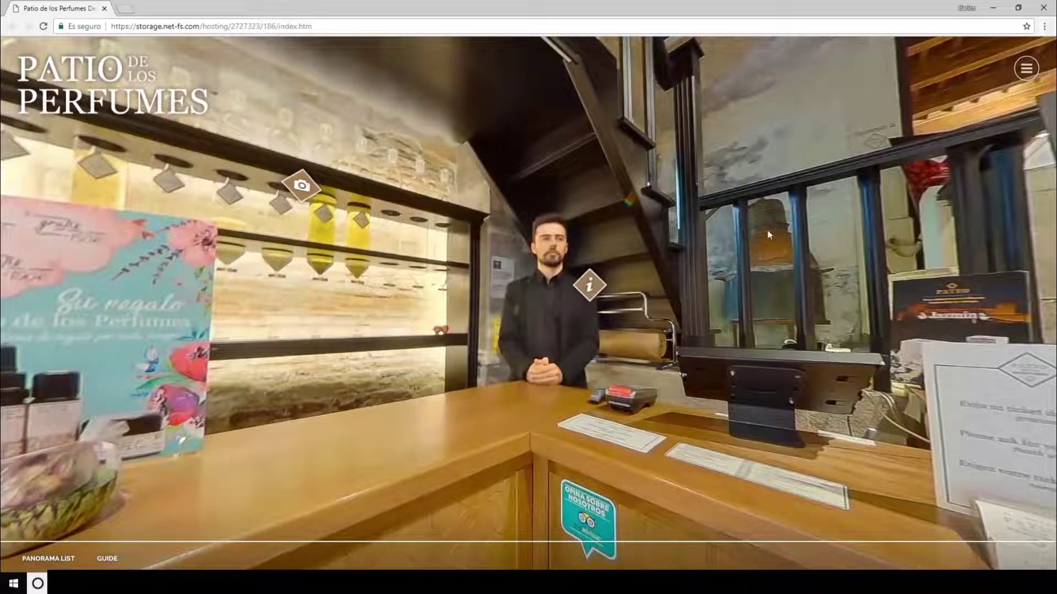
click(994, 13)
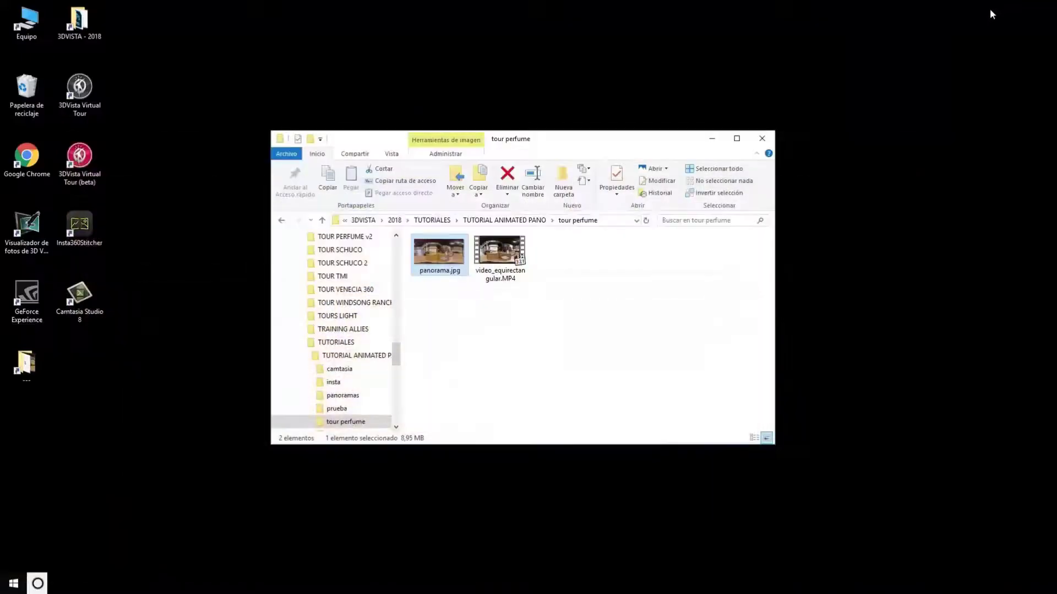
Step: In File Explorer, view panorama.jpg and play parts of video_equirectangular.MP4 from the tour perfume folder
double_click(428, 253)
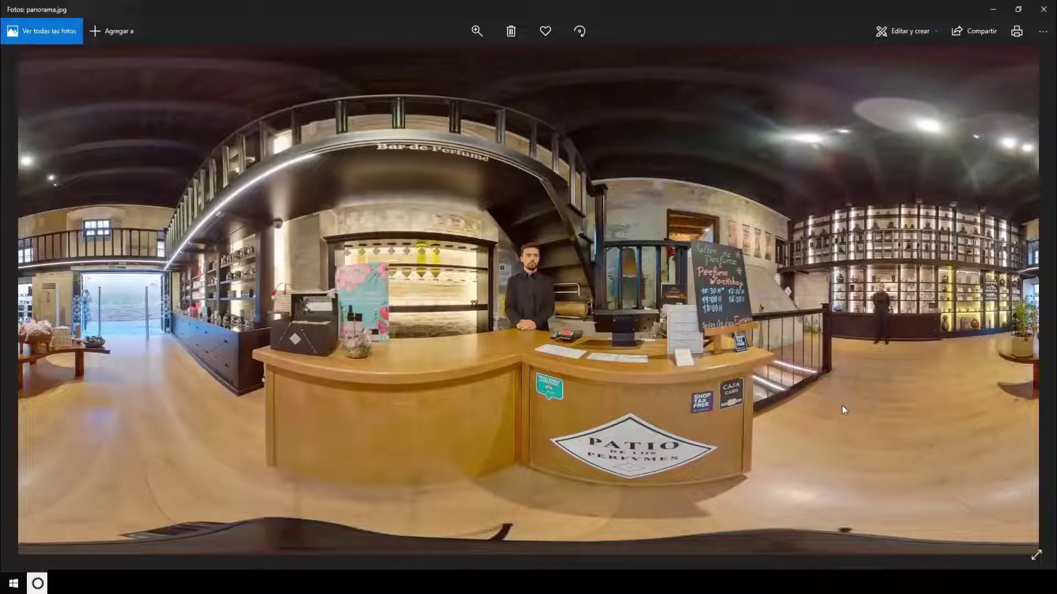
click(1044, 9)
double_click(504, 257)
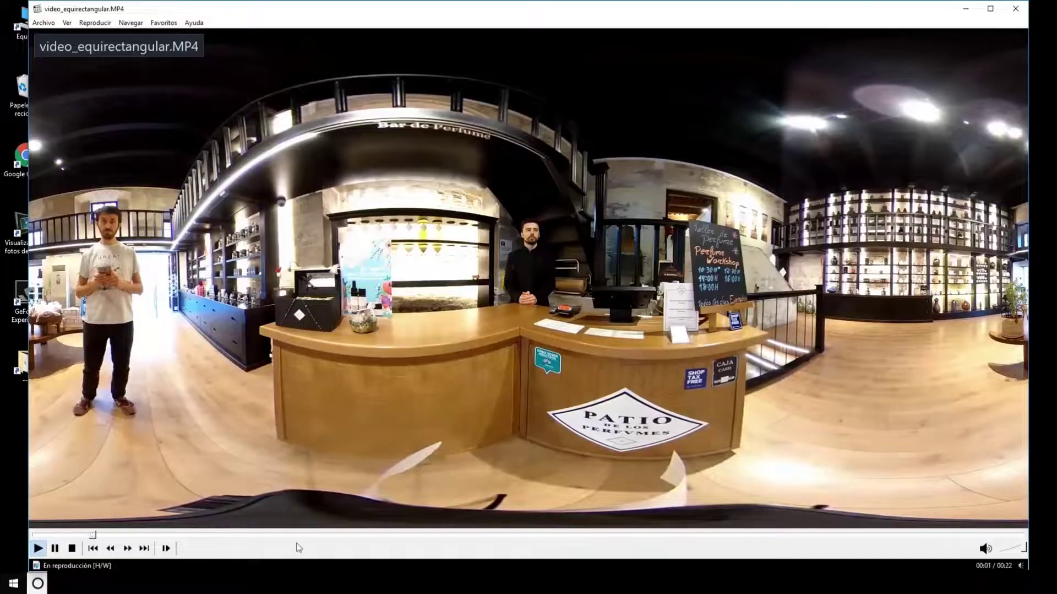
click(309, 536)
click(429, 536)
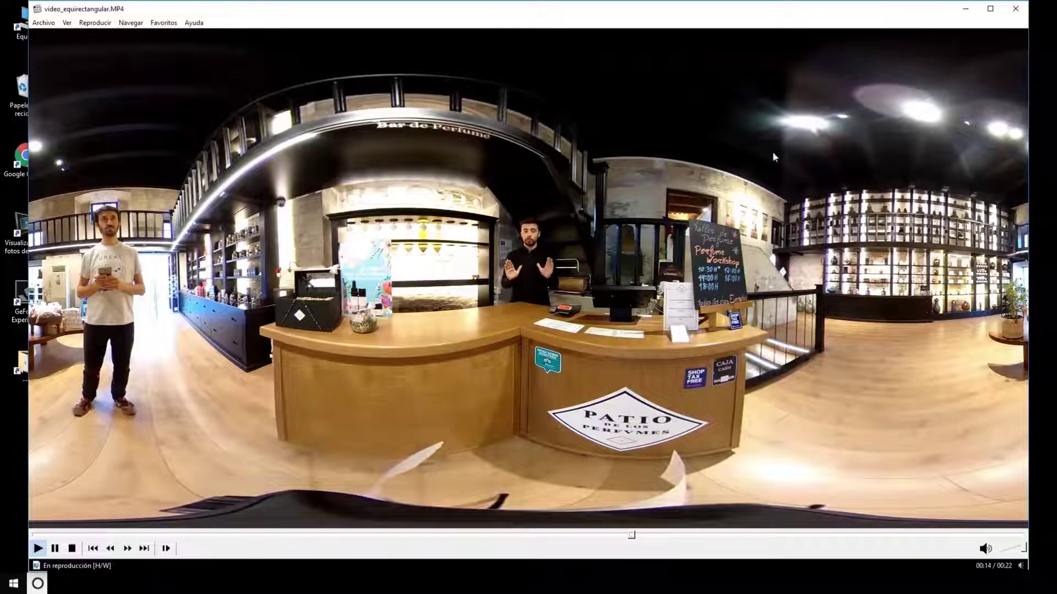
click(1016, 8)
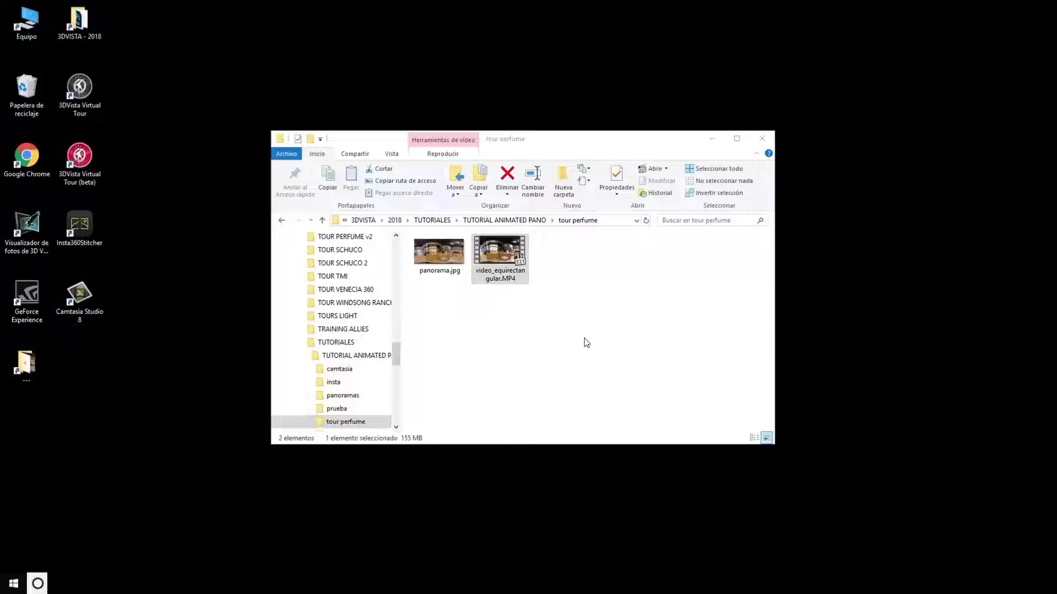
click(583, 311)
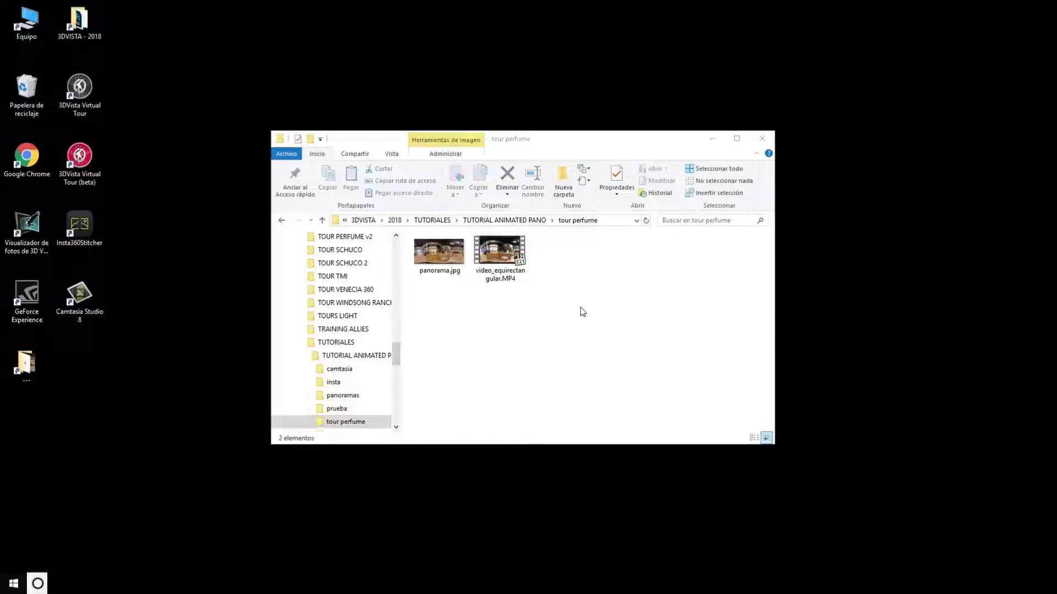
Step: Launch Adobe After Effects CC 2018 and create a new project
click(37, 582)
text(after)
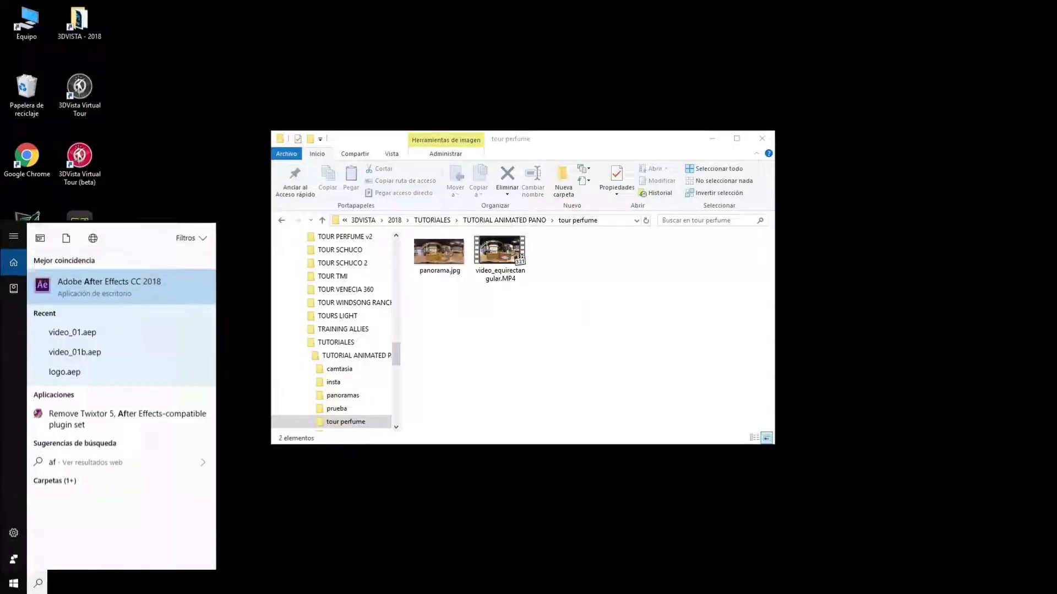
click(99, 284)
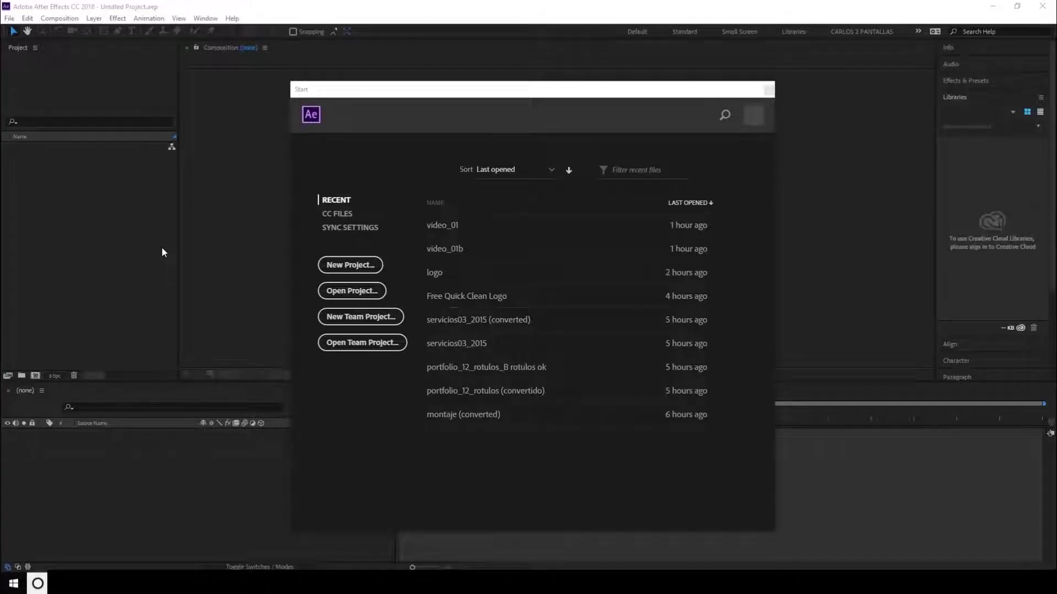
click(351, 266)
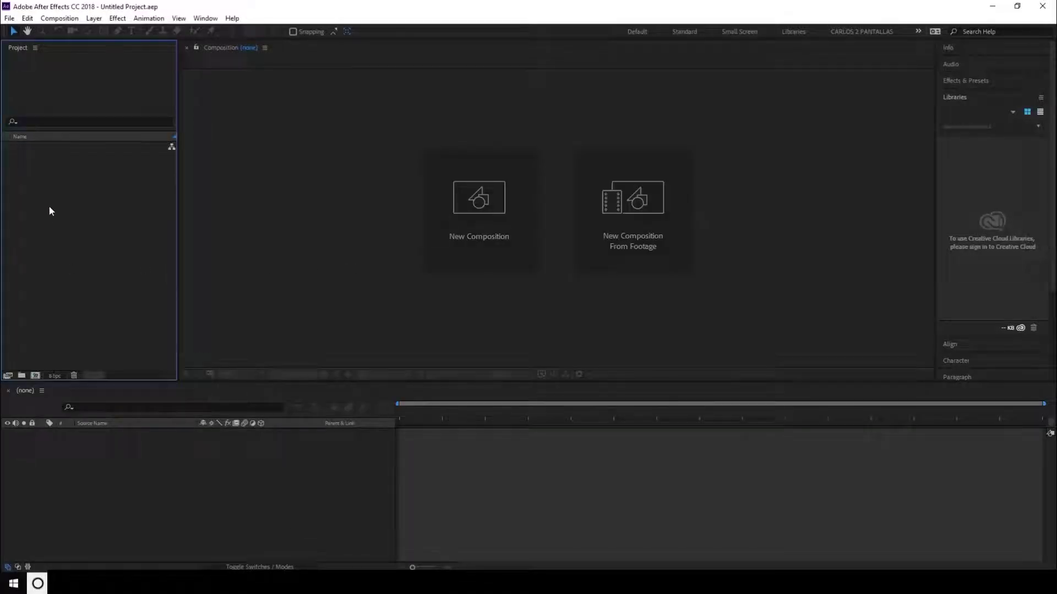
Step: Import panorama.jpg and video_equirectangular.MP4 from the tour perfume folder as footage
click(9, 18)
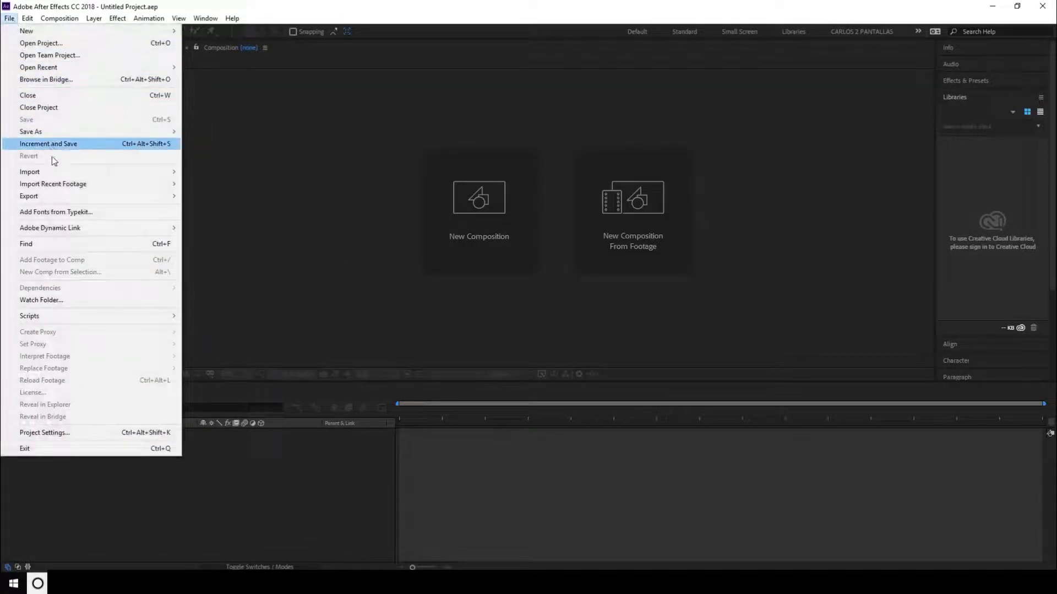
mouse_move(52, 170)
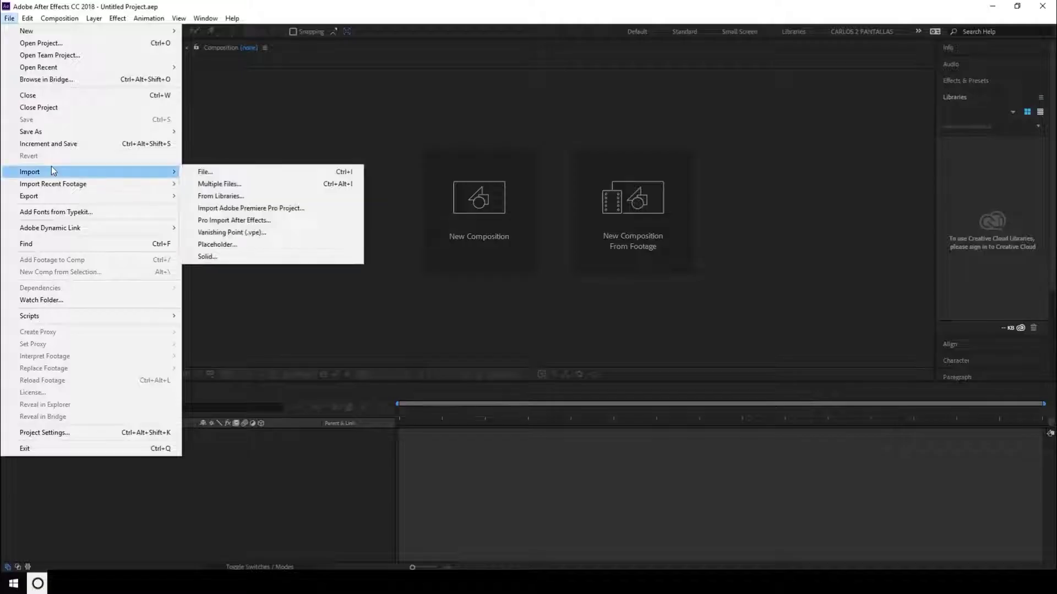
click(192, 174)
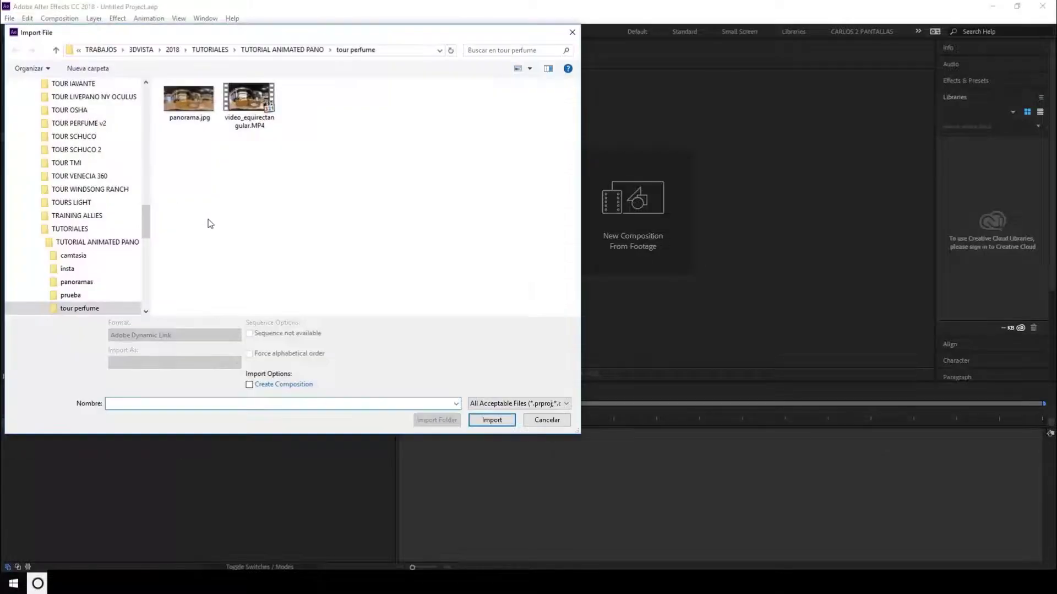
click(193, 102)
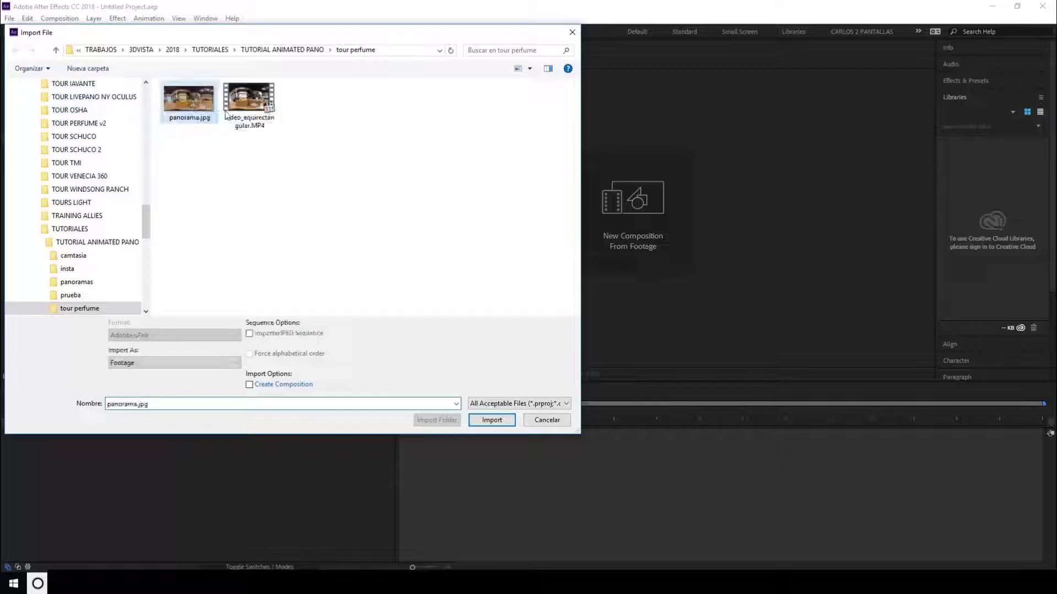
ctrl+click(243, 109)
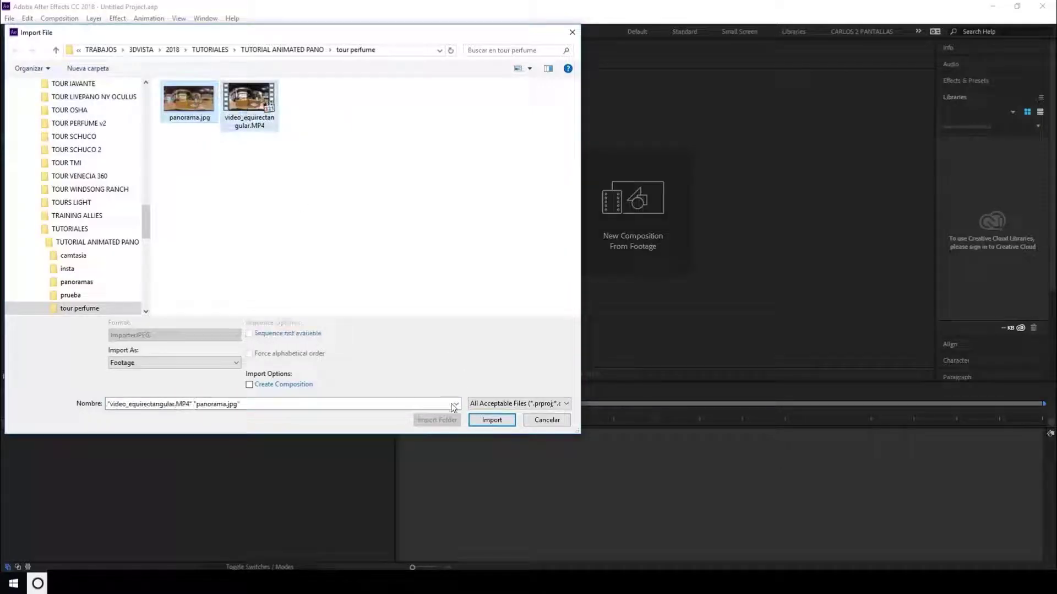
click(482, 422)
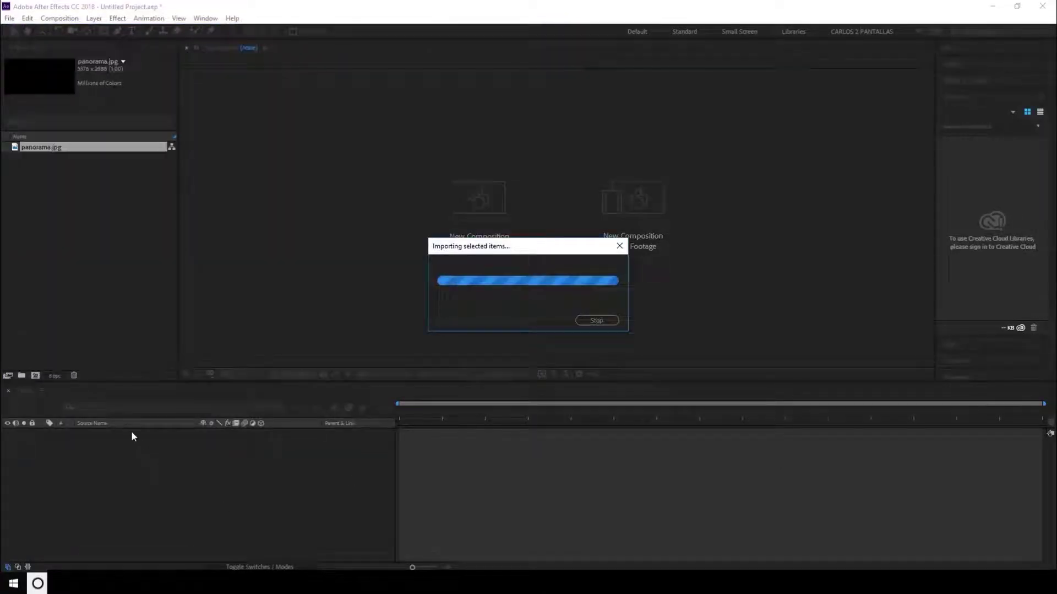
click(55, 264)
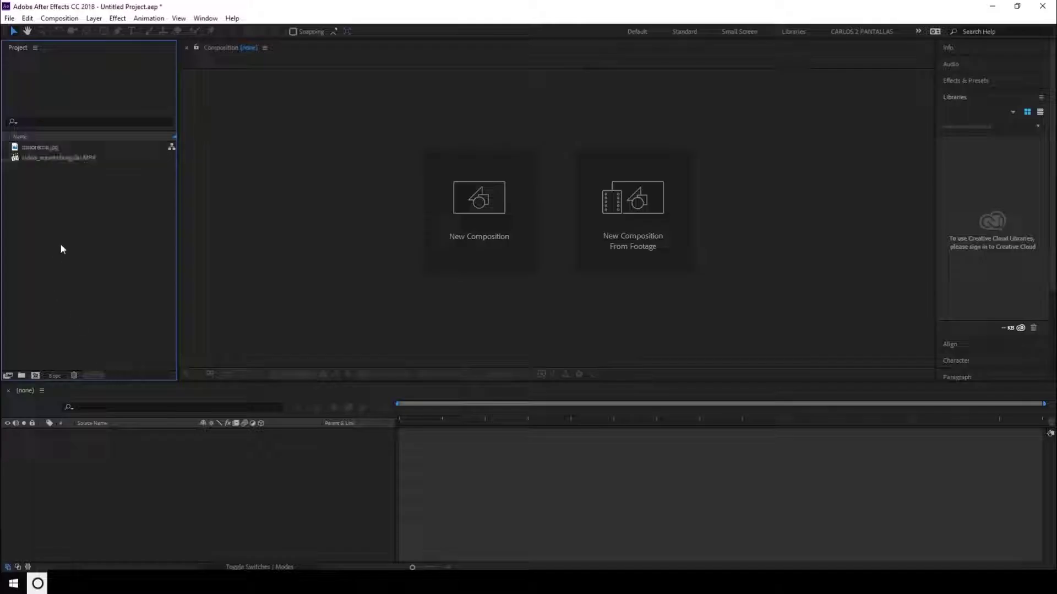
Step: Create a new composition from panorama.jpg and show the whole frame at 12.5% magnification
click(24, 148)
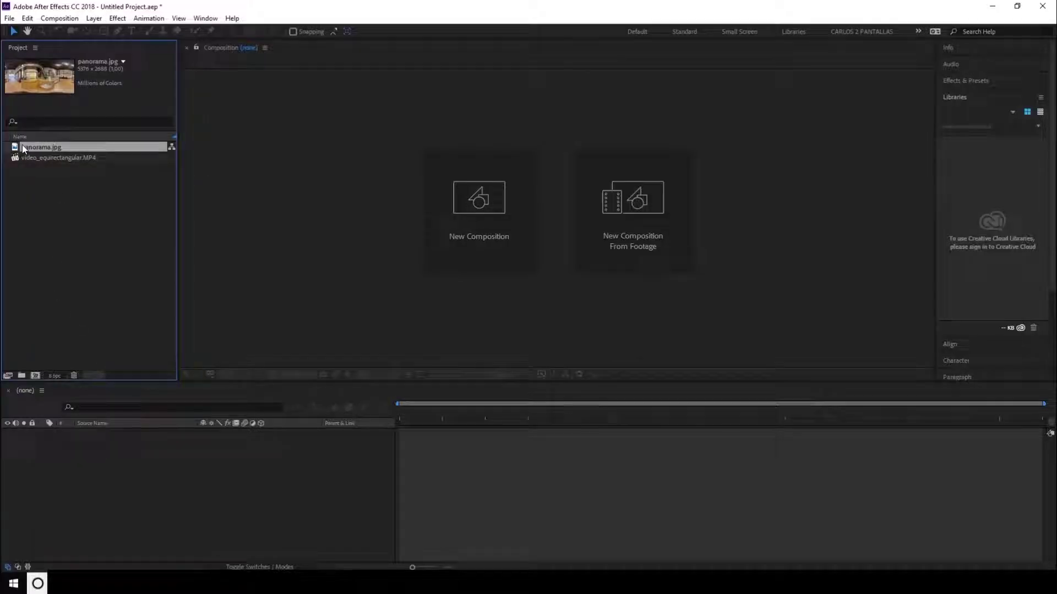
key(ctrl+a)
drag(24, 148, 34, 372)
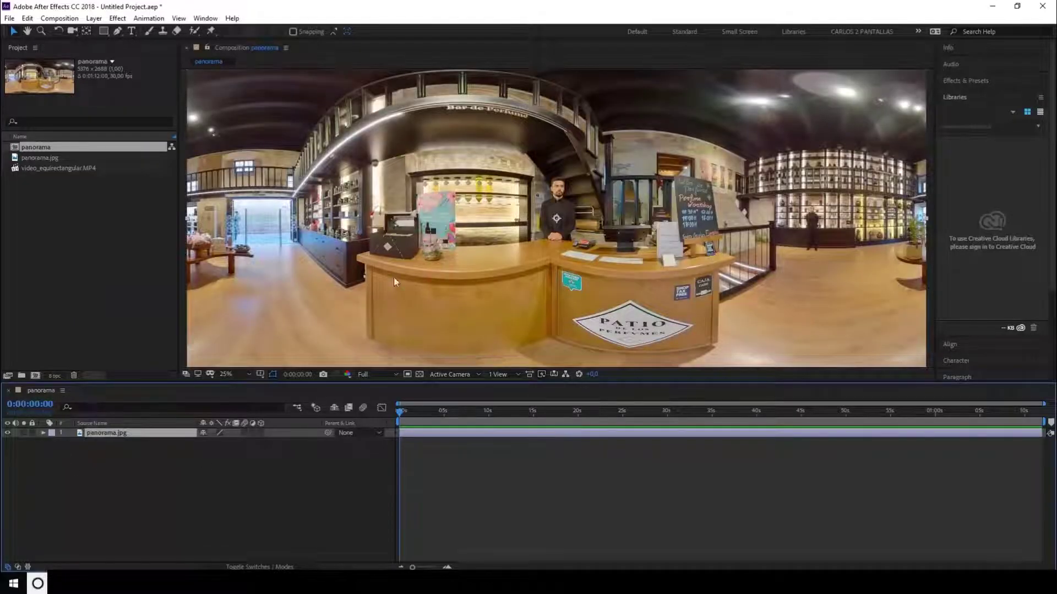
key(comma)
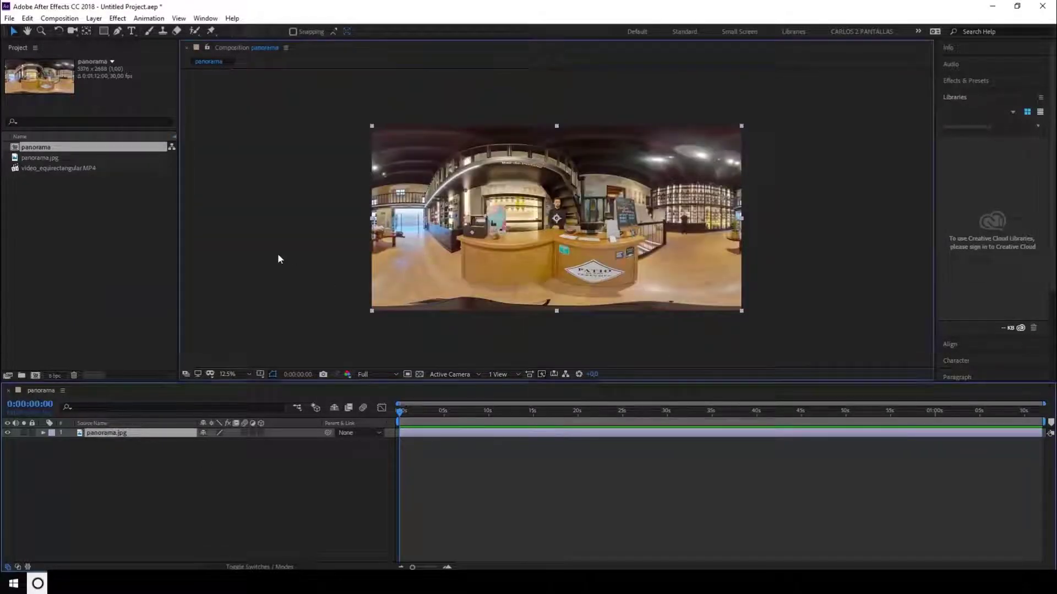
click(279, 258)
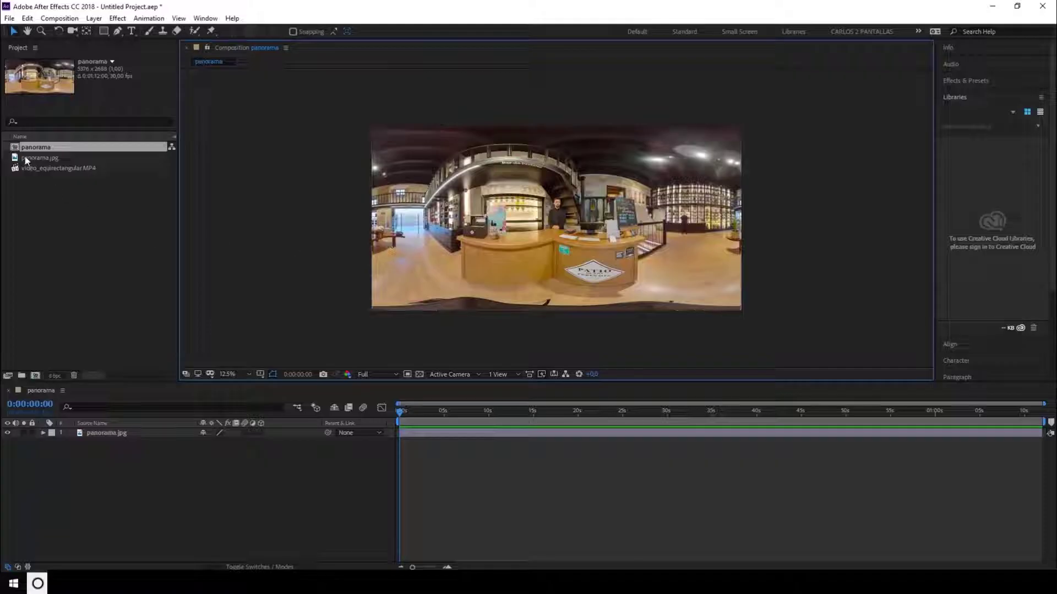
Step: Add video_equirectangular.MP4 above the panorama.jpg layer and fit it to the composition
click(31, 168)
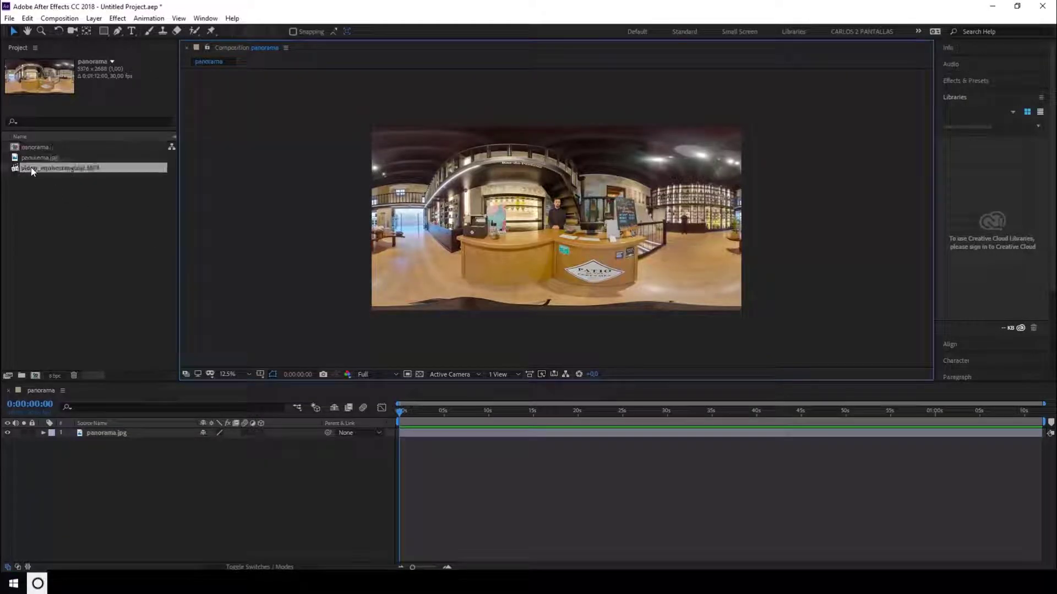
drag(32, 171, 77, 435)
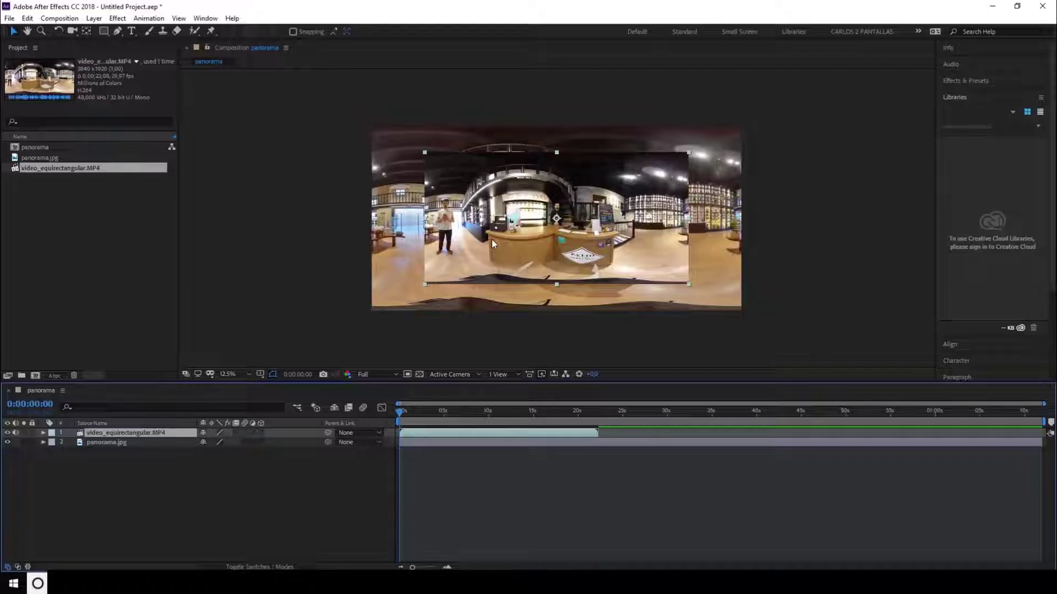
right_click(136, 435)
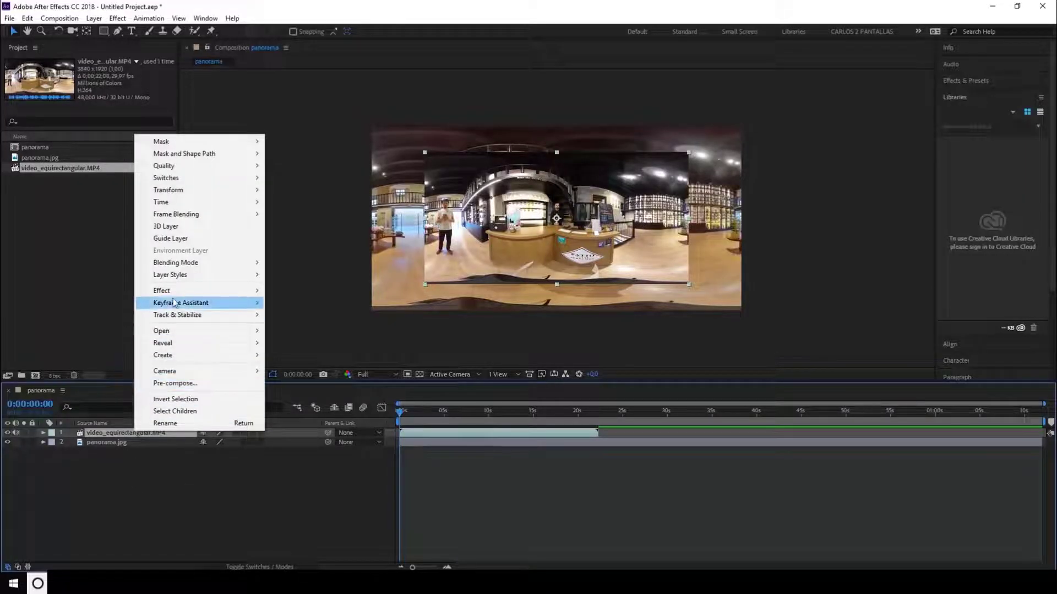
mouse_move(184, 193)
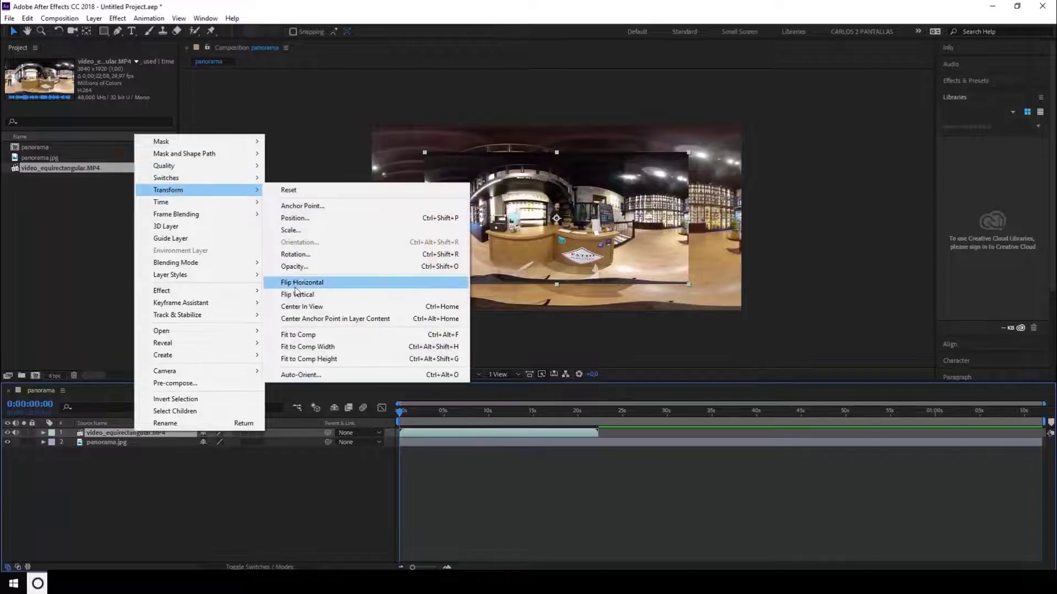
click(308, 336)
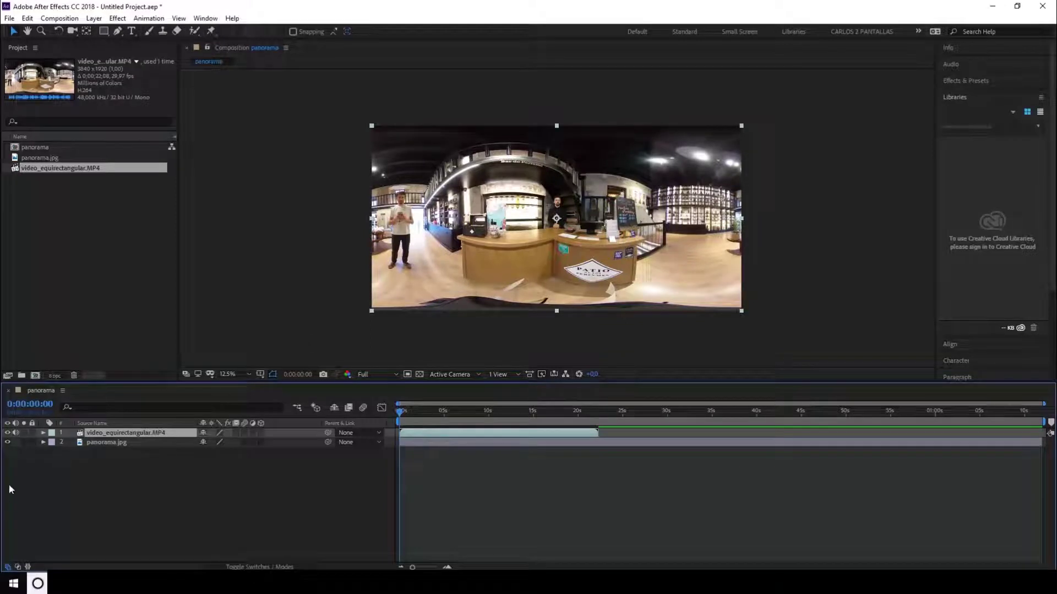
Step: Toggle the video layer's visibility to compare its alignment with the panorama photo beneath
click(7, 433)
click(8, 433)
click(8, 433)
click(7, 433)
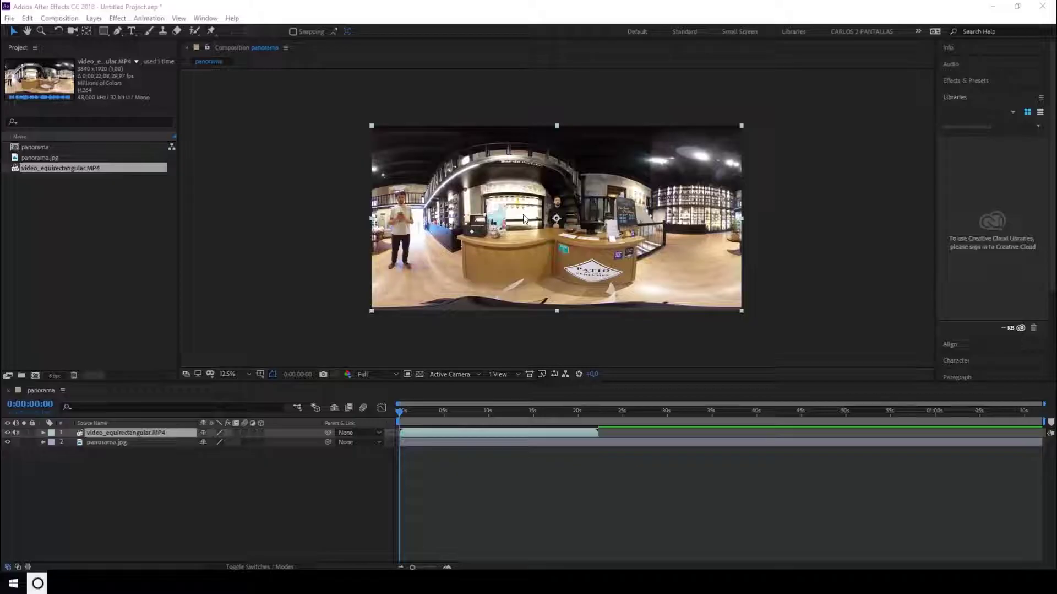
Step: Using the VR Comp Editor, add a 2D edit based on the panorama composition with a 1920 comp width and 16:9 aspect ratio
click(211, 20)
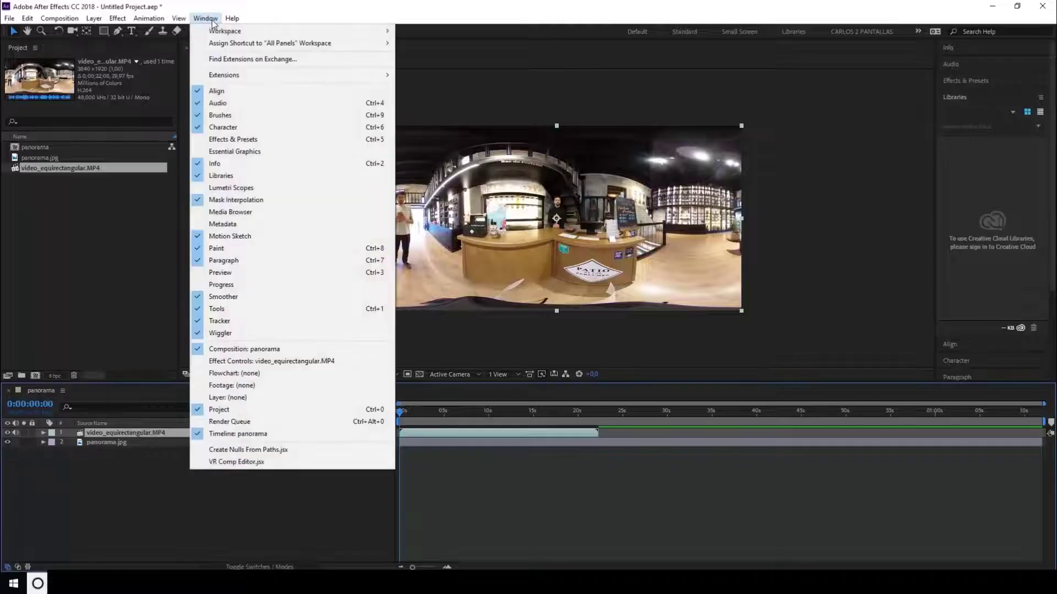
click(249, 462)
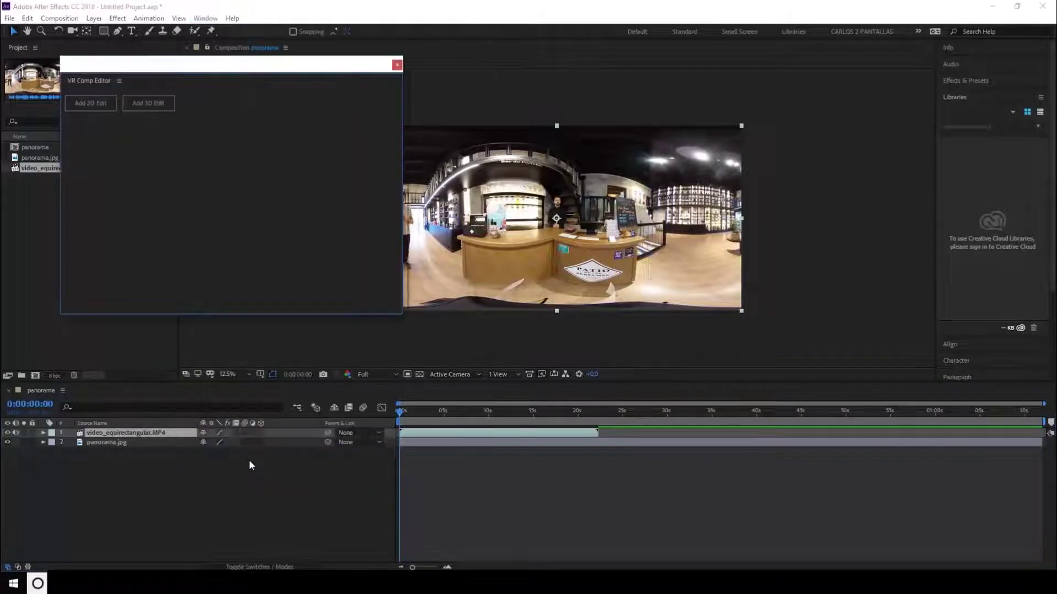
drag(220, 70, 844, 80)
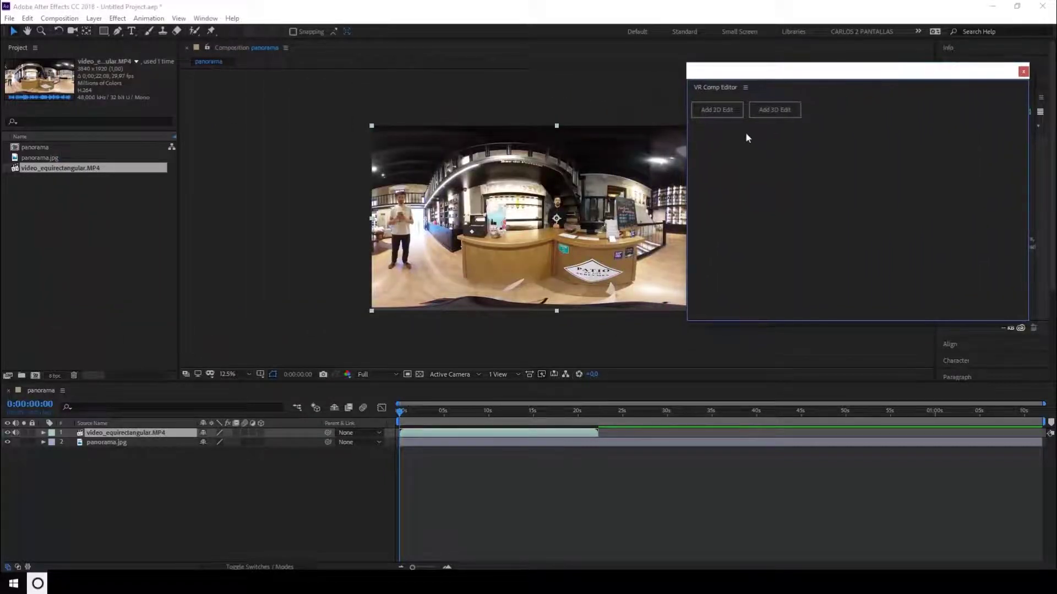
click(717, 110)
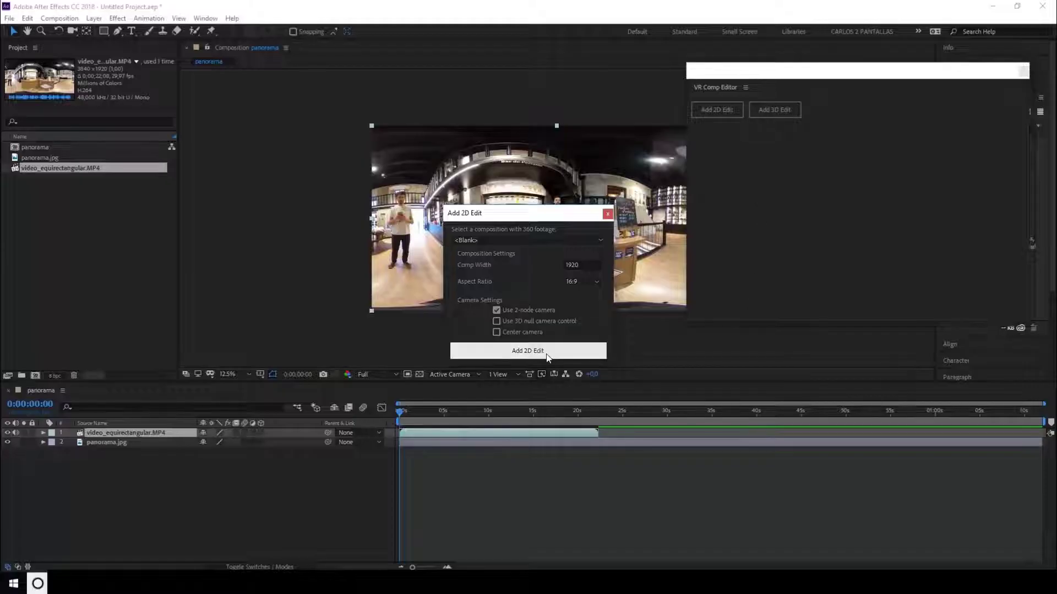
click(550, 239)
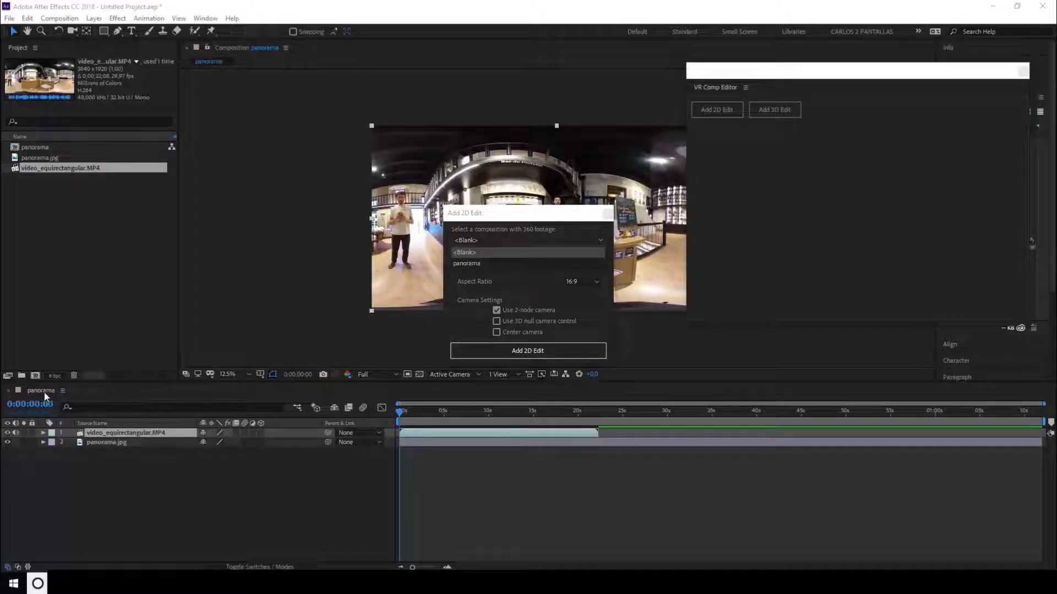
click(477, 265)
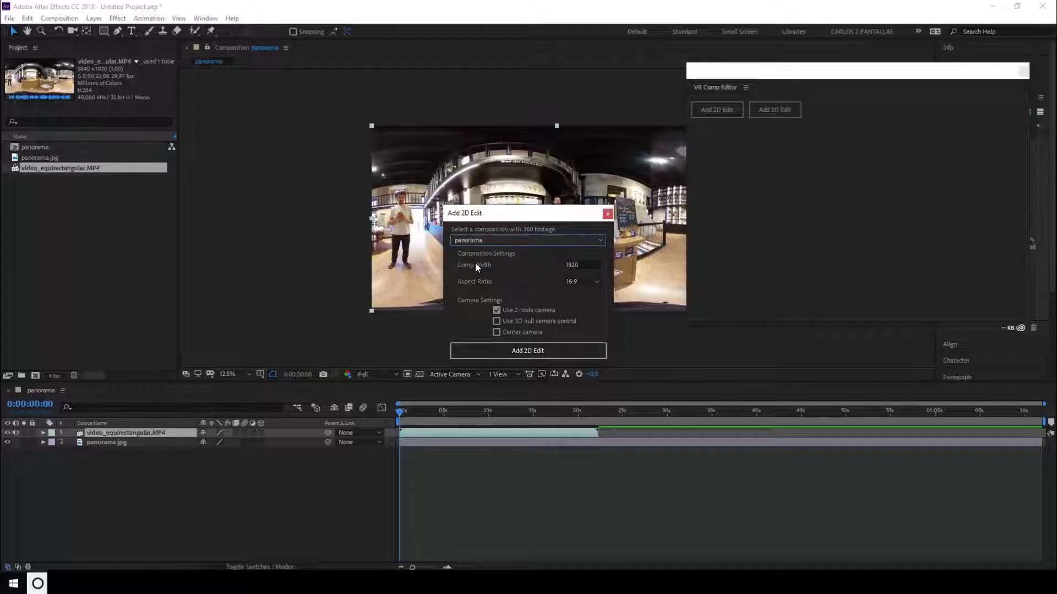
click(517, 353)
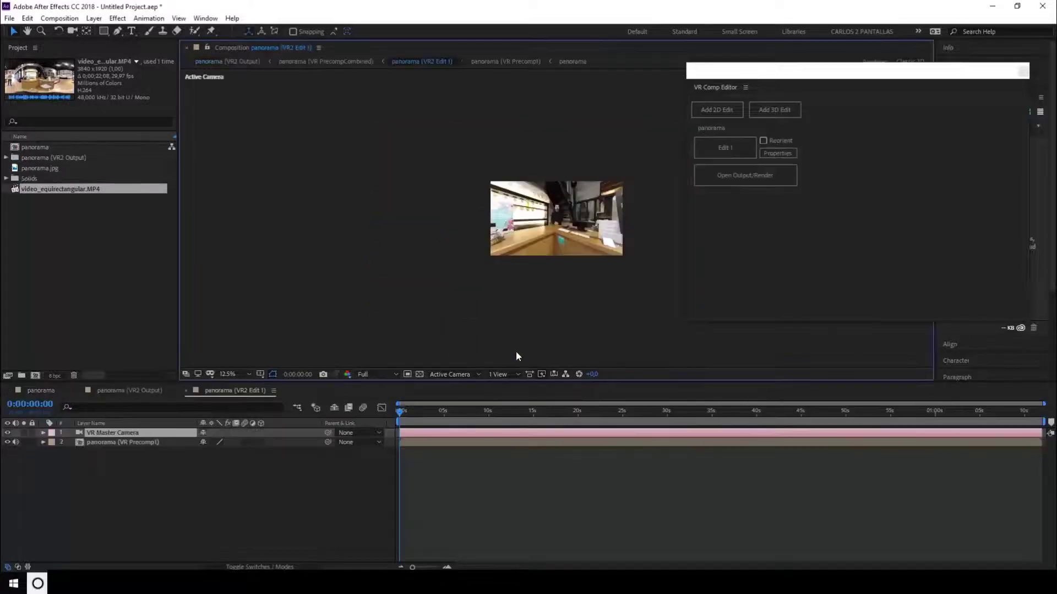
drag(770, 72, 1056, 90)
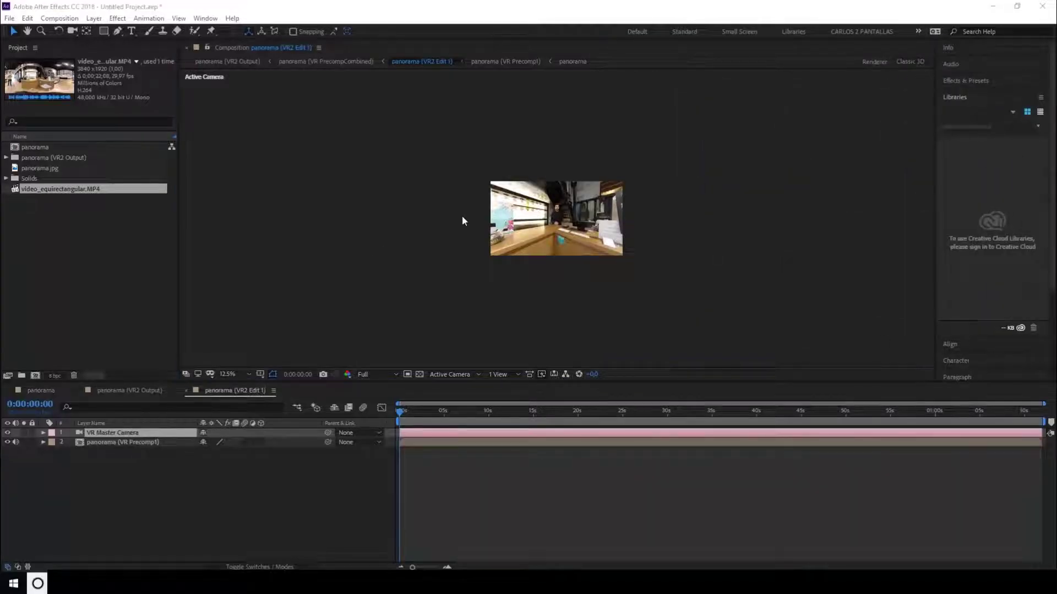
Step: Adjust the VR Master Camera slightly with the camera tool, keeping the man behind the counter centred in the 2D edit
scroll(555, 207, up, 1)
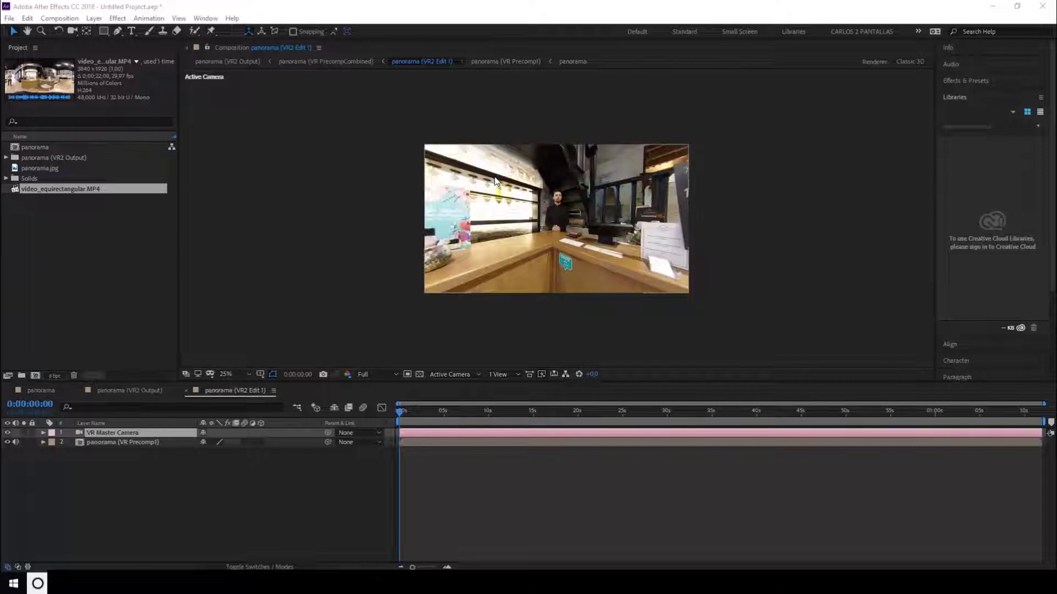
click(62, 33)
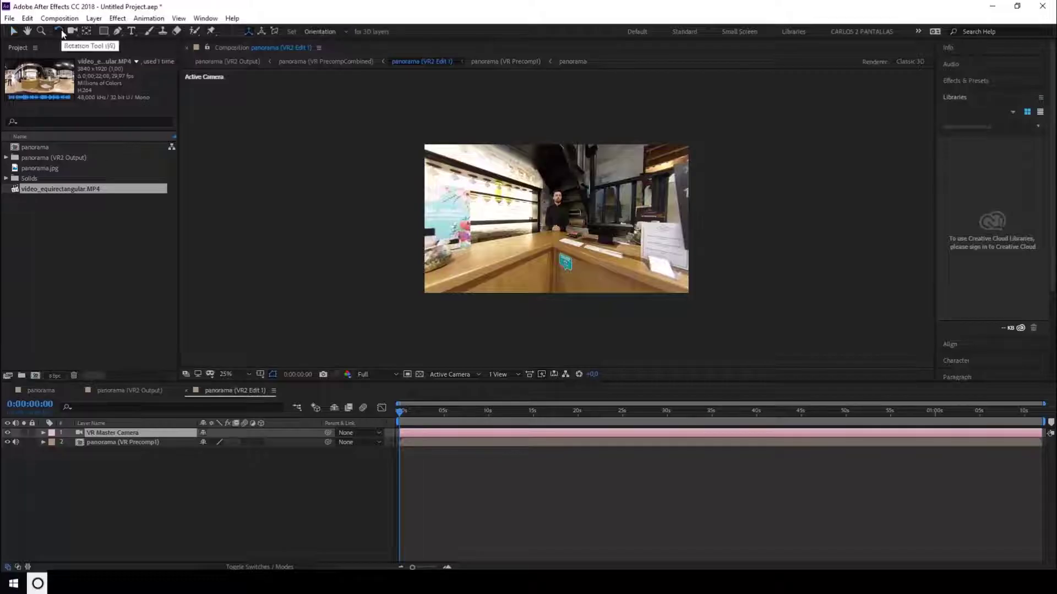
drag(73, 30, 95, 45)
mouse_move(575, 222)
mouse_down()
mouse_move(528, 225)
mouse_move(588, 217)
mouse_move(626, 226)
mouse_move(591, 233)
mouse_up()
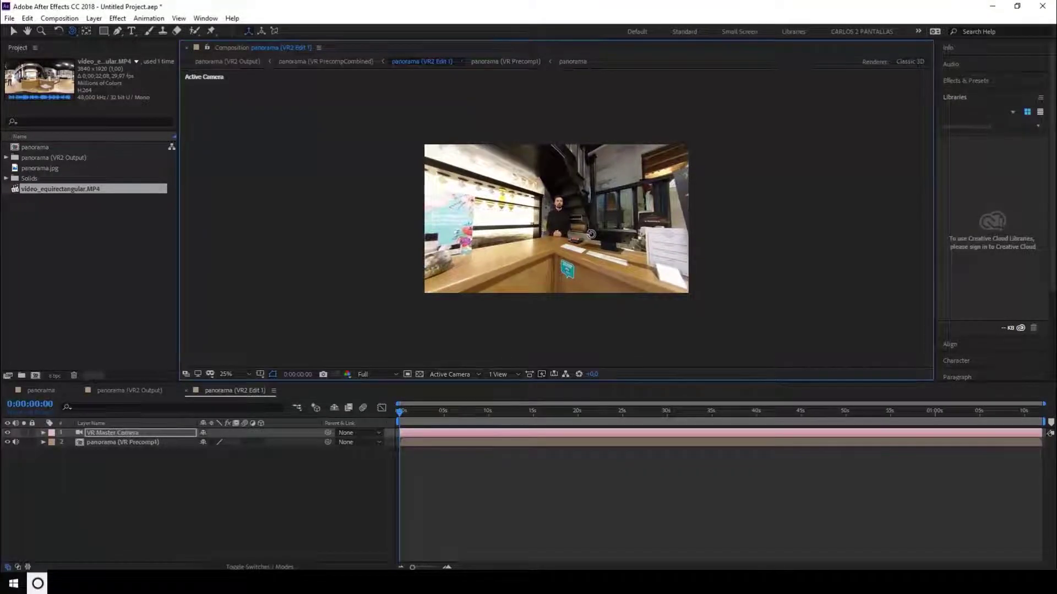
drag(591, 234, 591, 233)
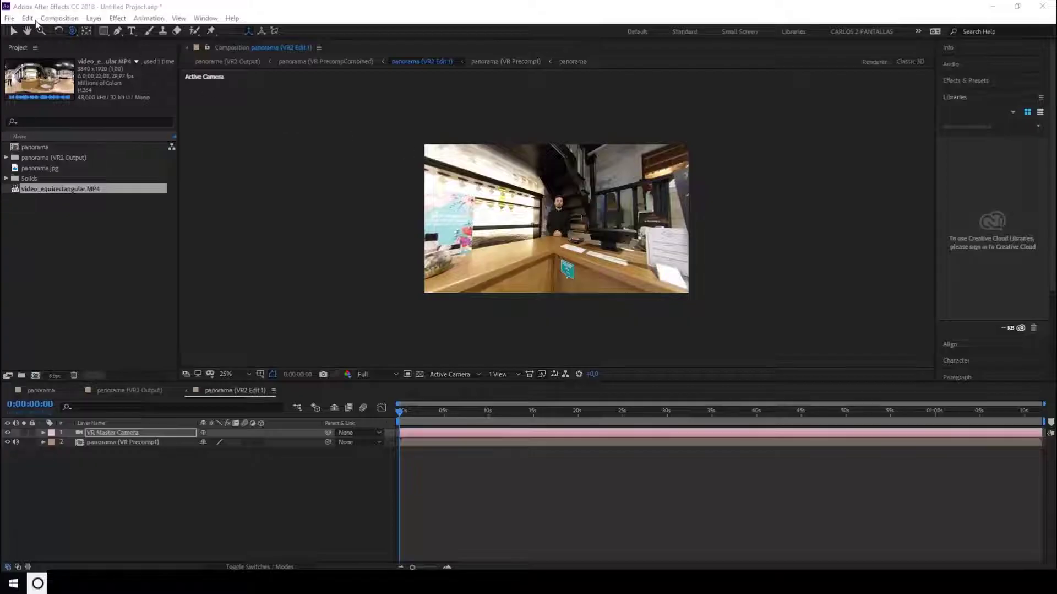
Step: Open the composition settings of panorama (VR2 Edit 1) and unlock the aspect ratio
click(59, 18)
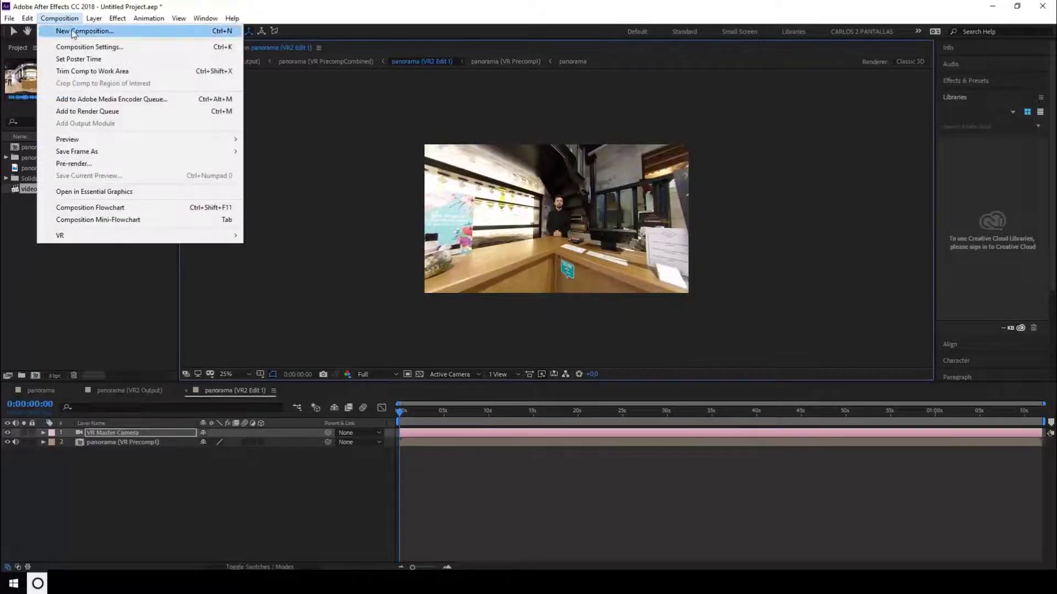
click(79, 48)
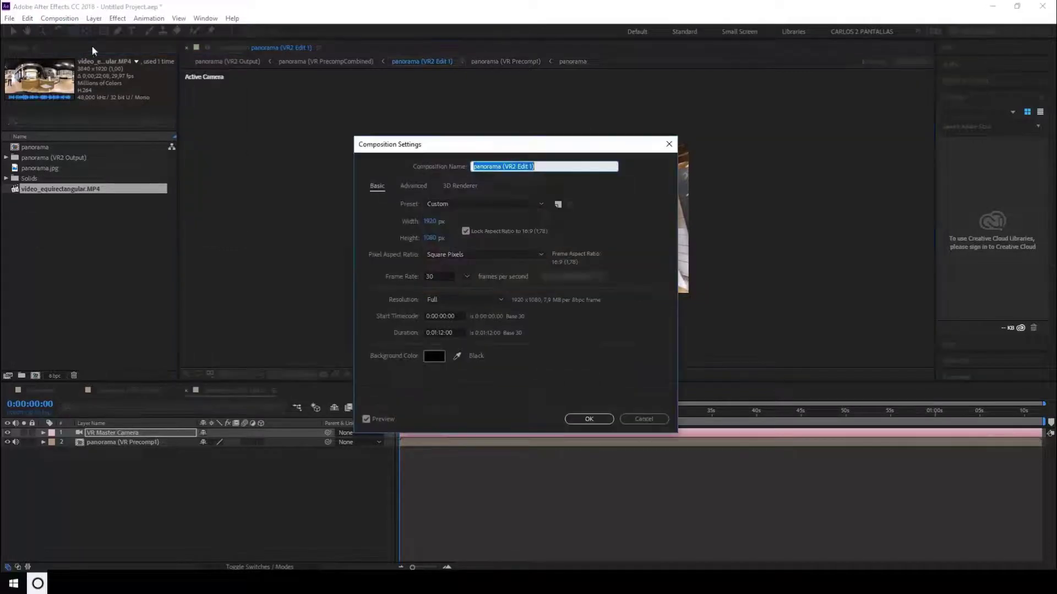
drag(486, 145, 813, 123)
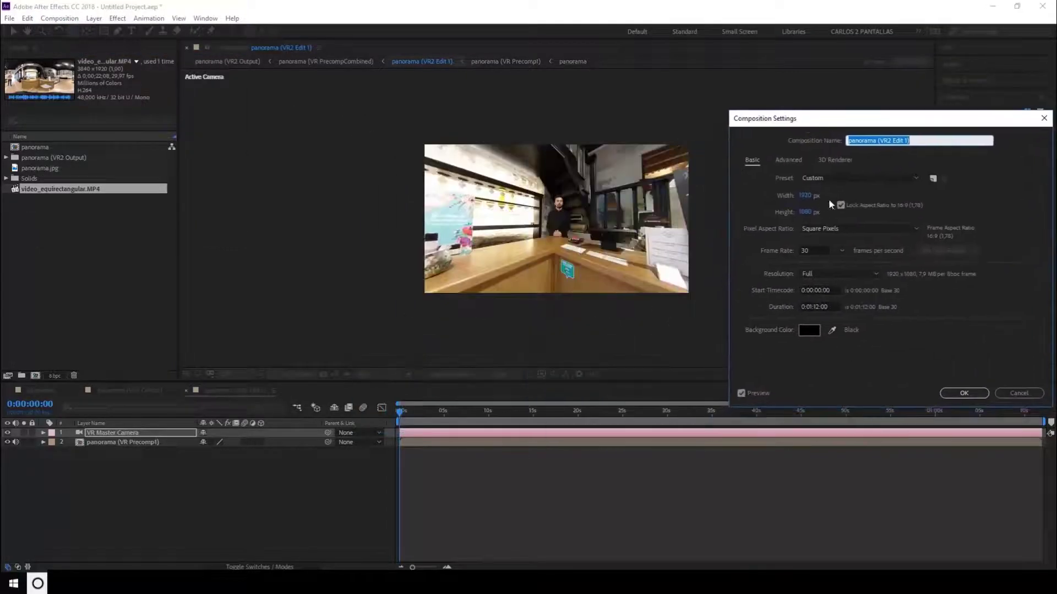
click(806, 197)
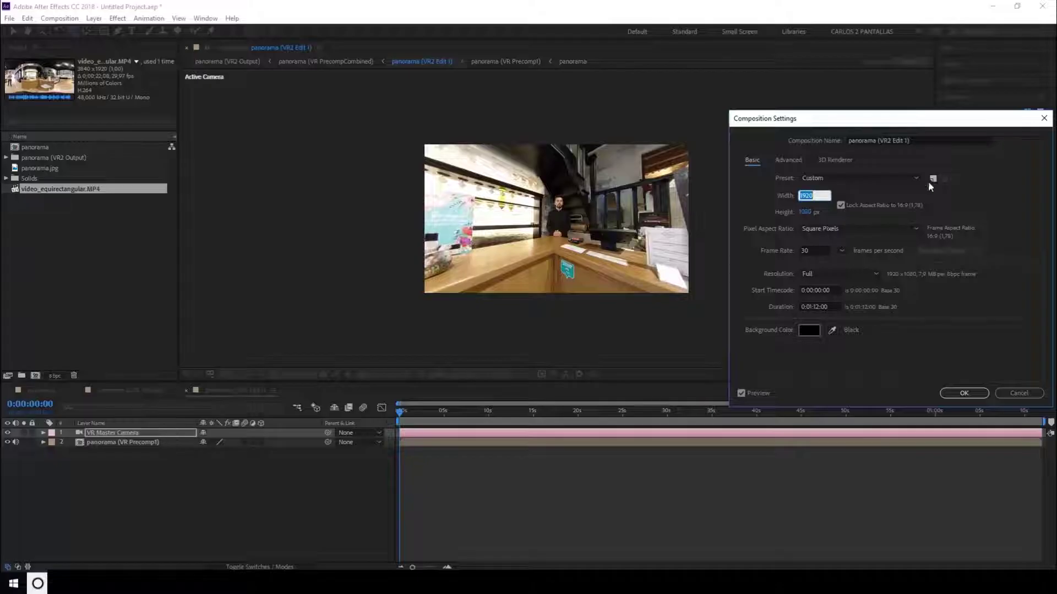
click(841, 205)
Step: Set the 2D edit composition's width and height to 500 px each
click(807, 196)
text(500)
key(Tab)
text(500)
key(Tab)
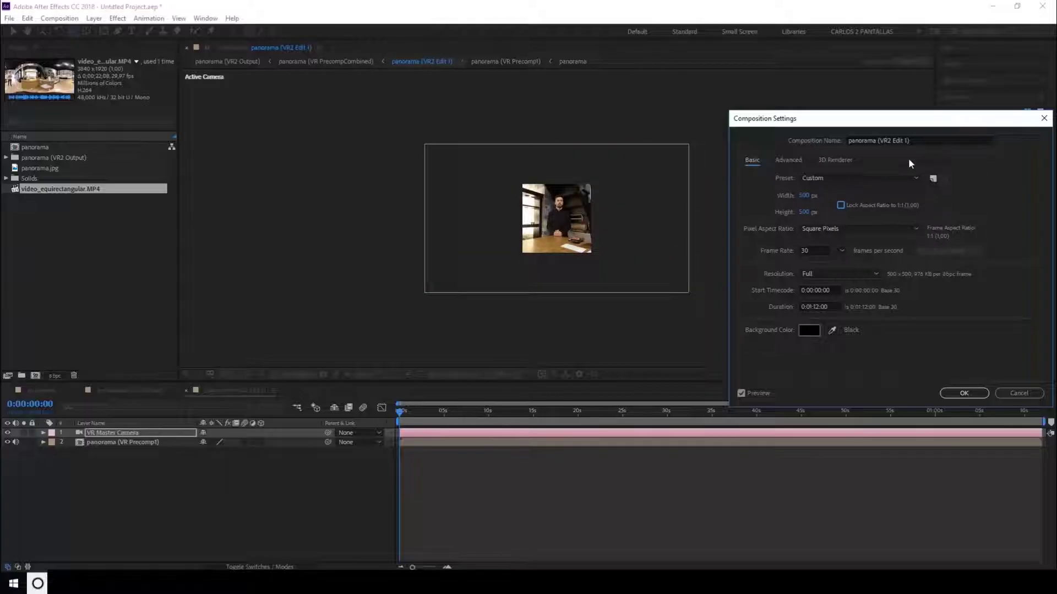
Step: Set the 2D edit composition's width and height to 450 px each and apply the composition settings
click(805, 195)
text(450)
key(Tab)
text(450)
key(Tab)
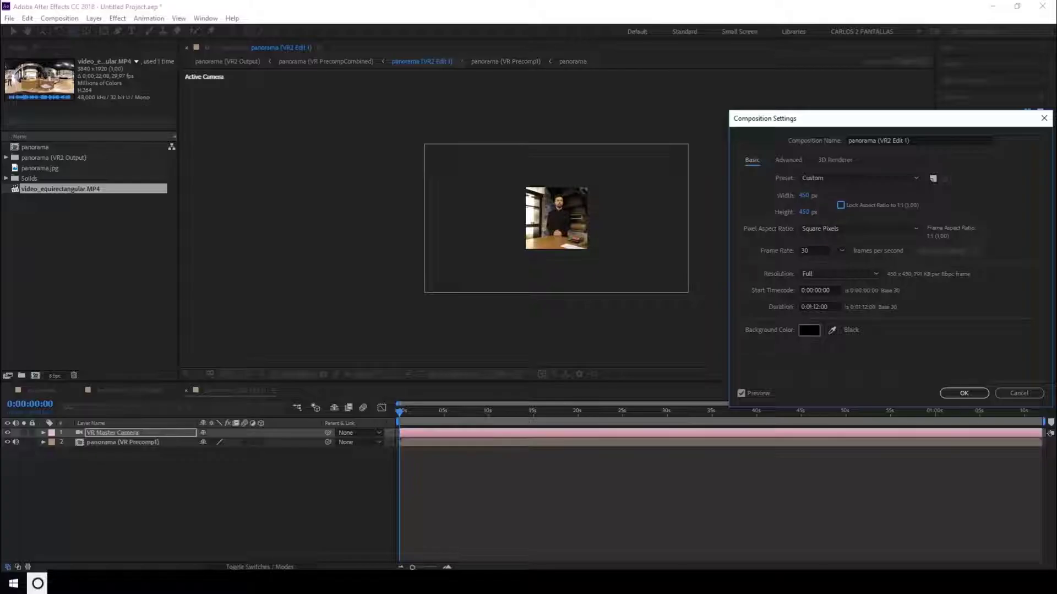
click(981, 393)
Step: Fine-tune the framing of the 2D edit with the camera tool, centring the man behind the counter in the square frame
scroll(538, 227, up, 3)
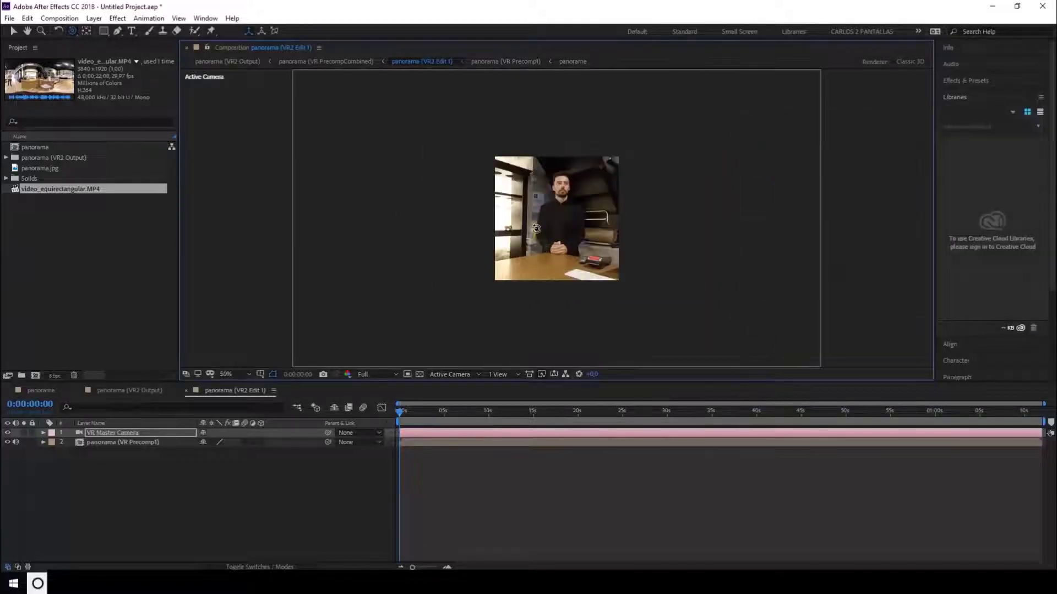
drag(538, 222, 563, 217)
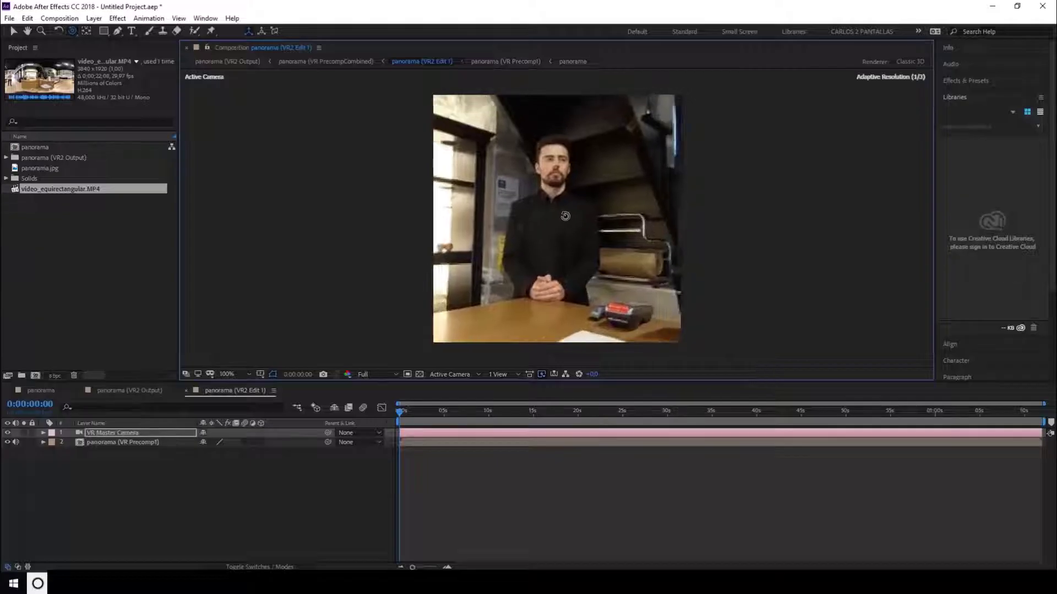
right_click(578, 201)
click(594, 181)
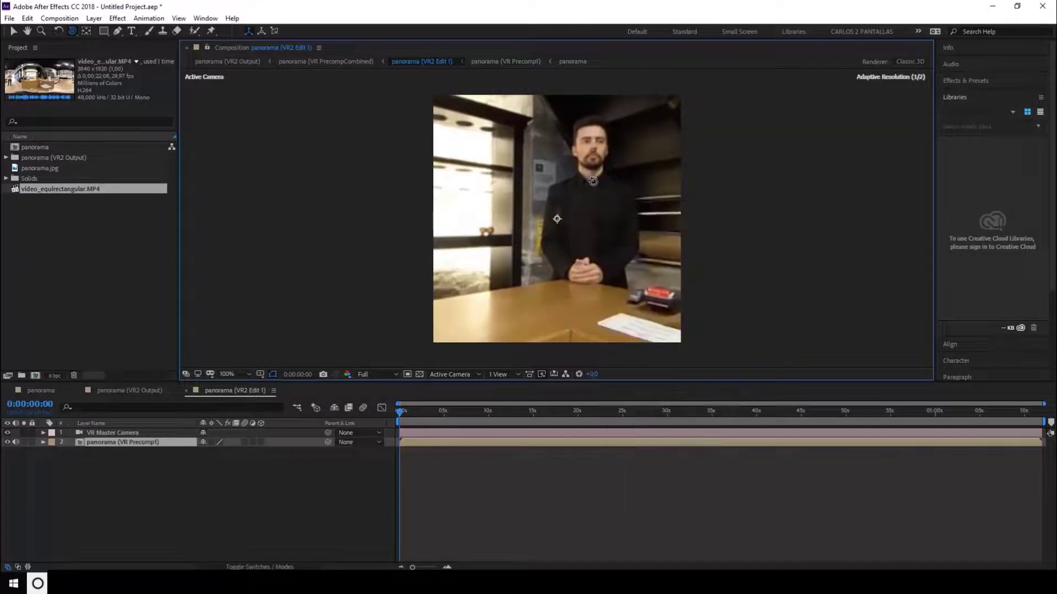
mouse_move(592, 195)
mouse_down()
mouse_move(631, 201)
mouse_move(566, 204)
mouse_move(578, 210)
mouse_up()
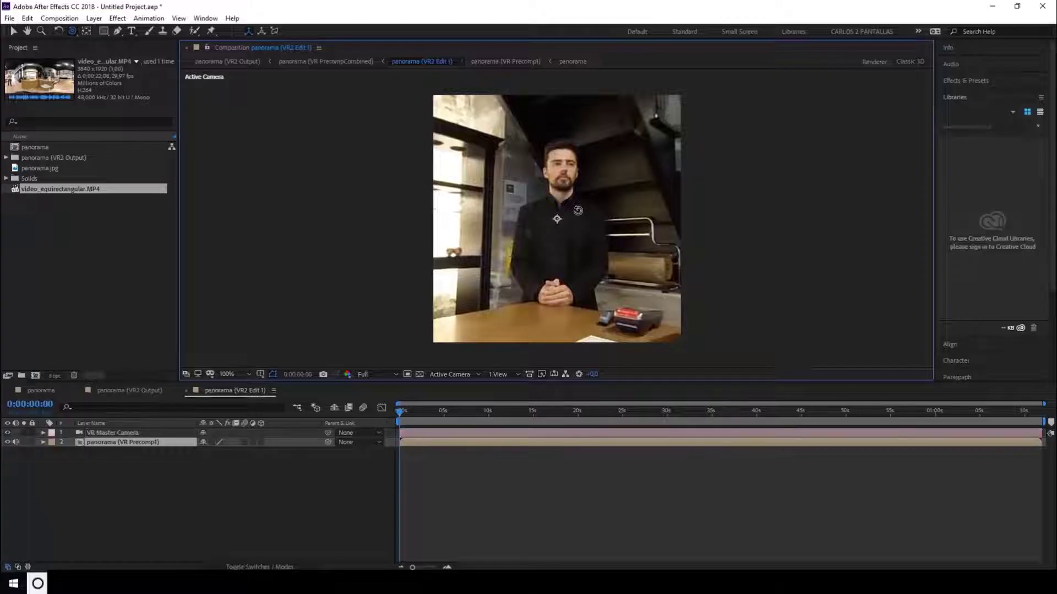
Step: Scrub through the opening seconds of the 2D edit and set the work area to start at 0:00:01:25
click(448, 411)
drag(448, 410, 430, 427)
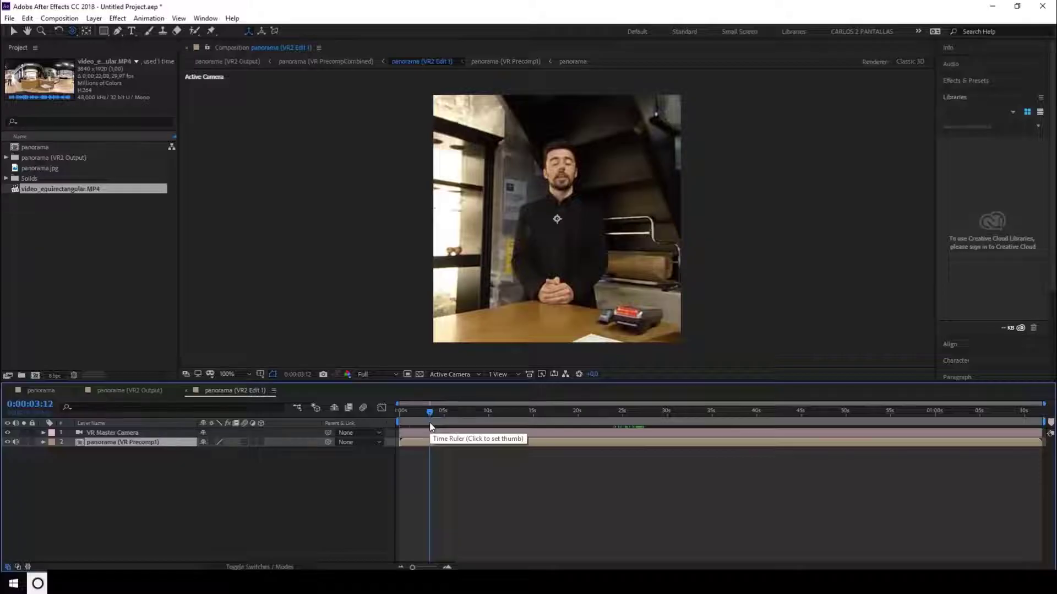
drag(431, 425, 442, 427)
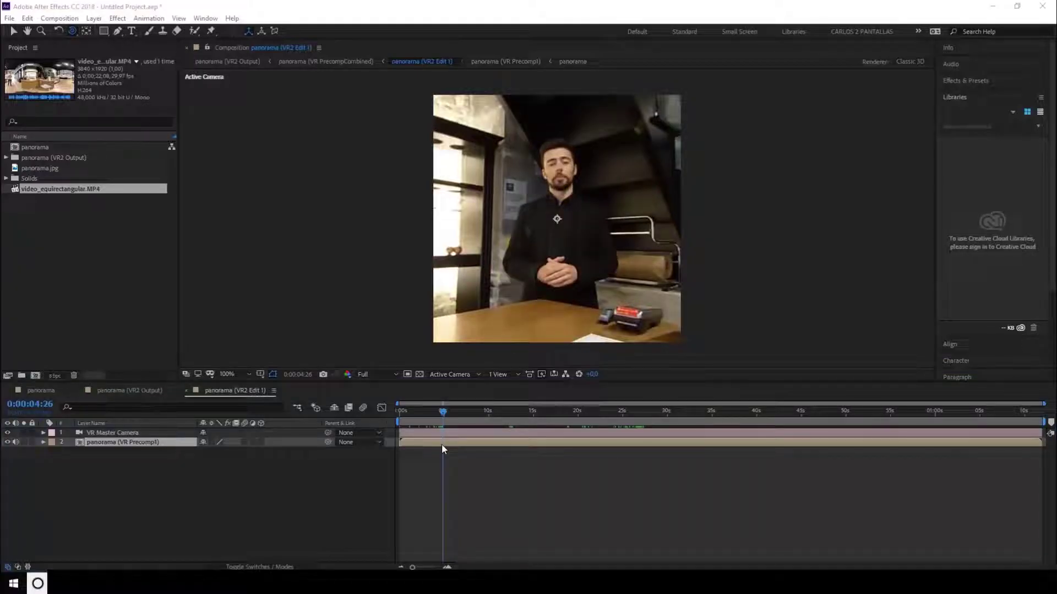
drag(445, 414, 415, 413)
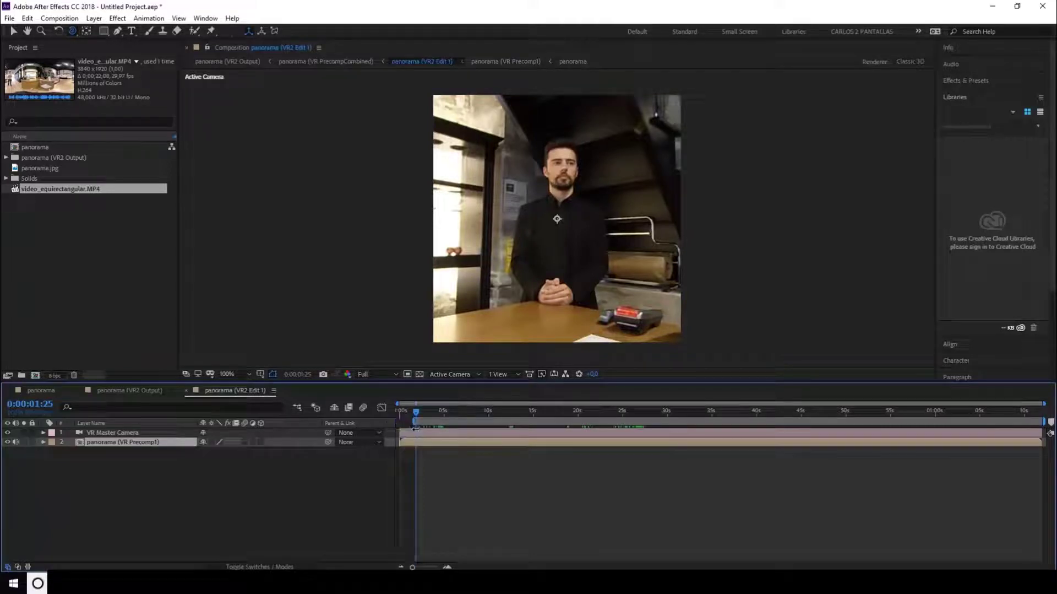
Step: Find the end point of the clip and set the work area to end at 0:00:20:02
drag(484, 411, 579, 415)
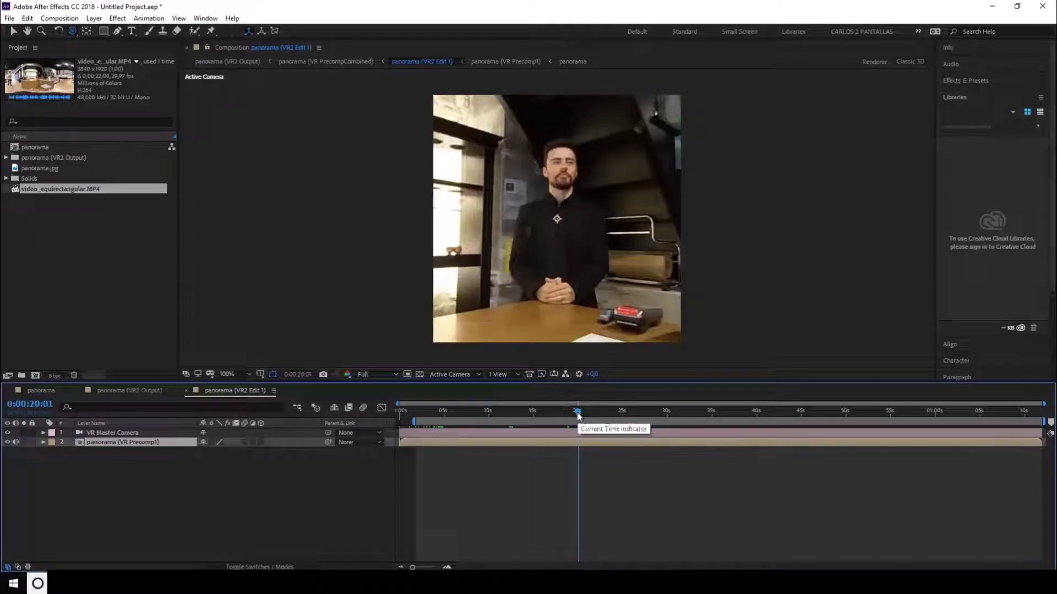
click(578, 413)
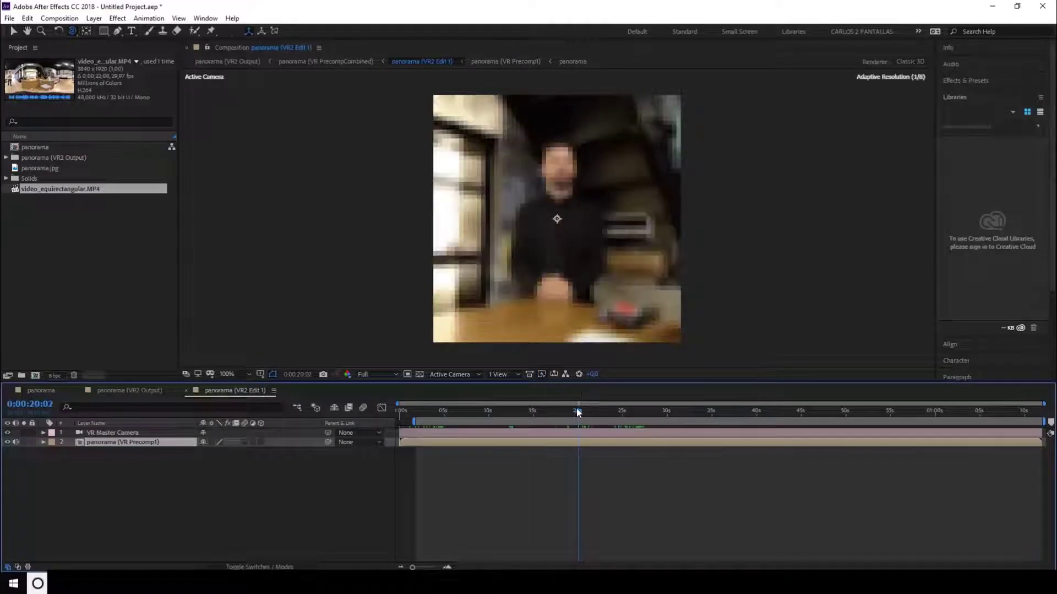
drag(1044, 422, 580, 421)
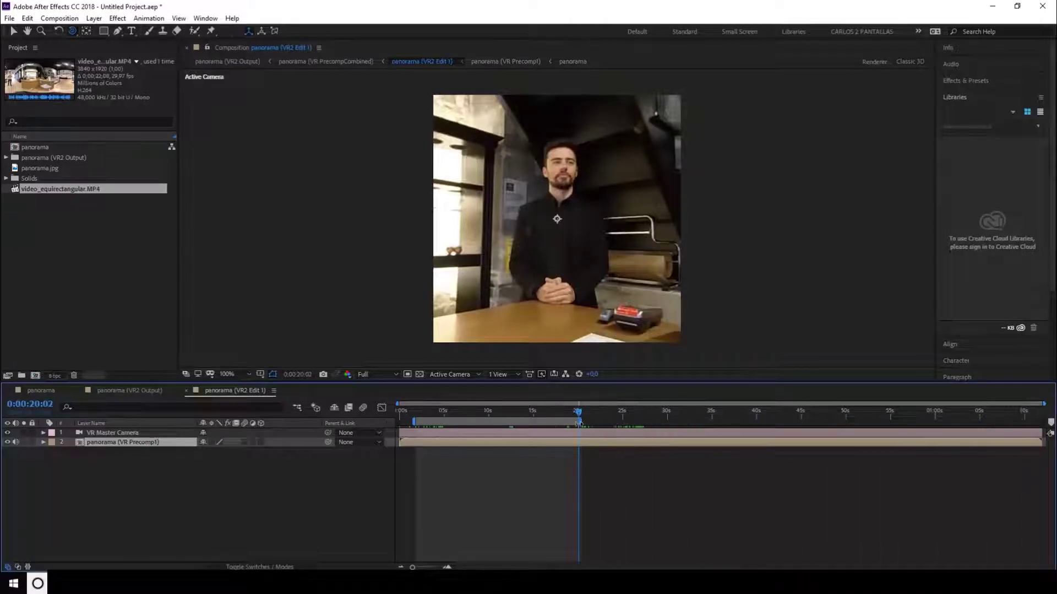
Step: Send the panorama (VR2 Edit 1) composition to the Adobe Media Encoder queue
click(5, 11)
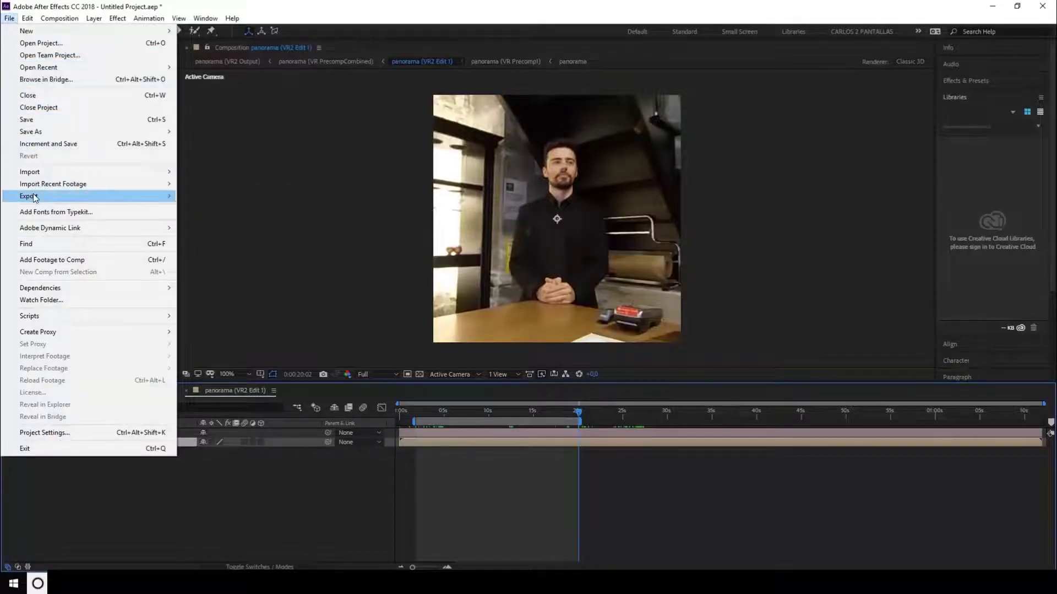
mouse_move(34, 197)
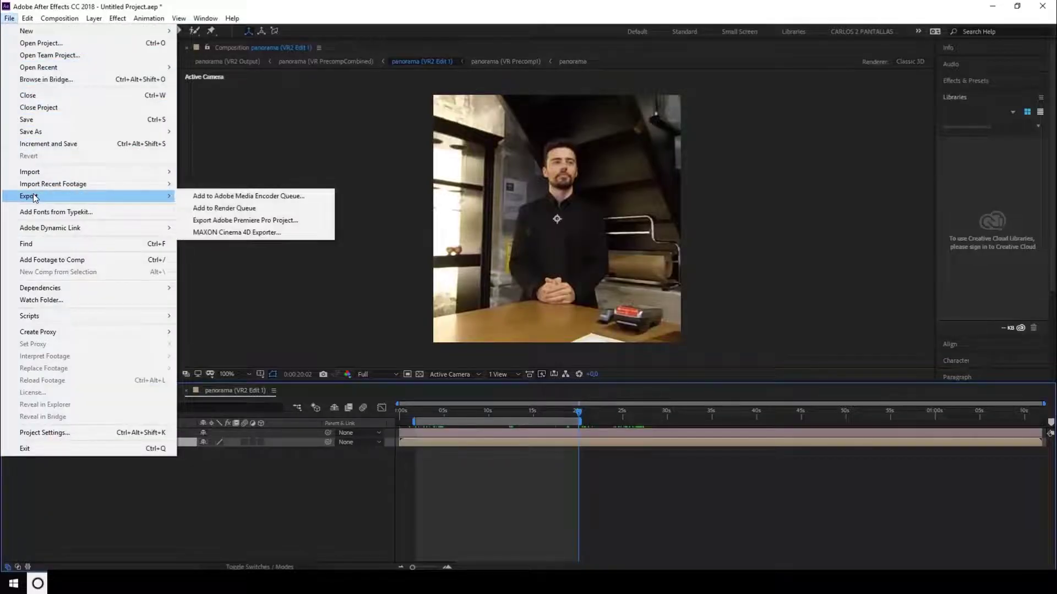
click(209, 197)
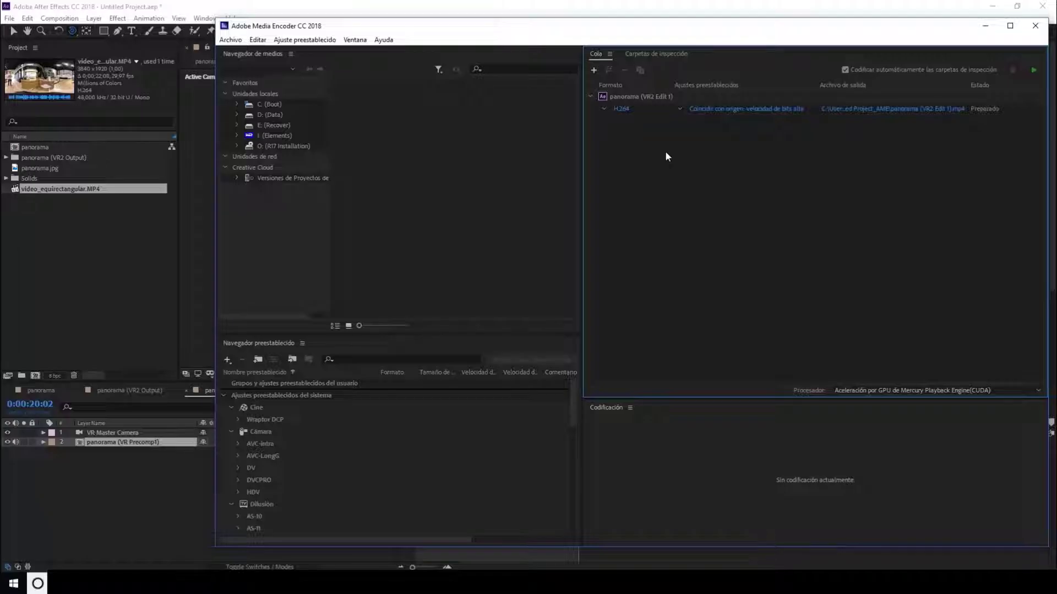
Step: In the H.264 export settings, set both the target and maximum bitrate to 2 Mbps and accept them
click(715, 111)
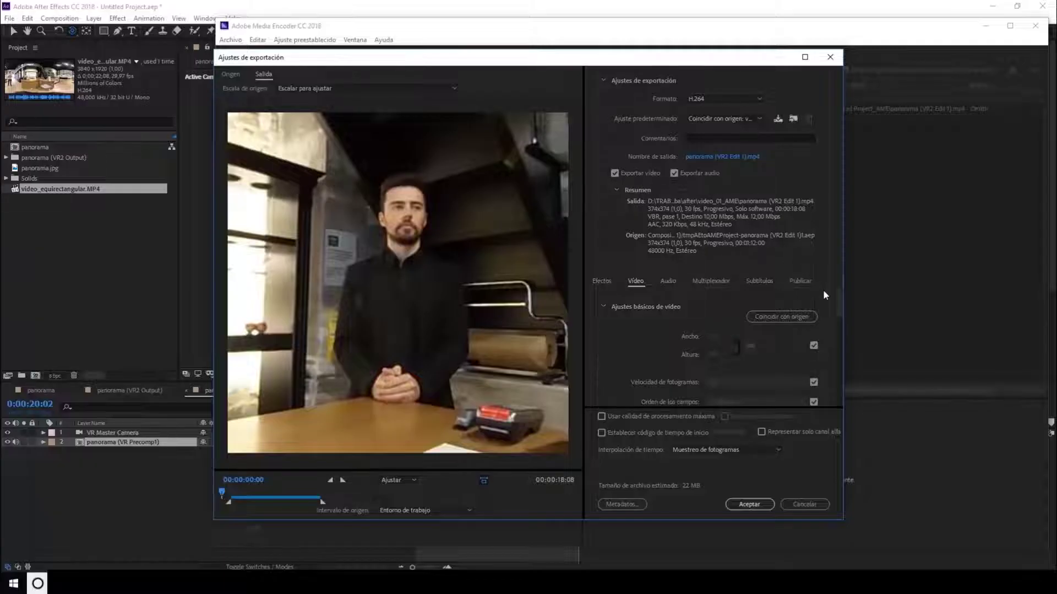
scroll(841, 307, down, 5)
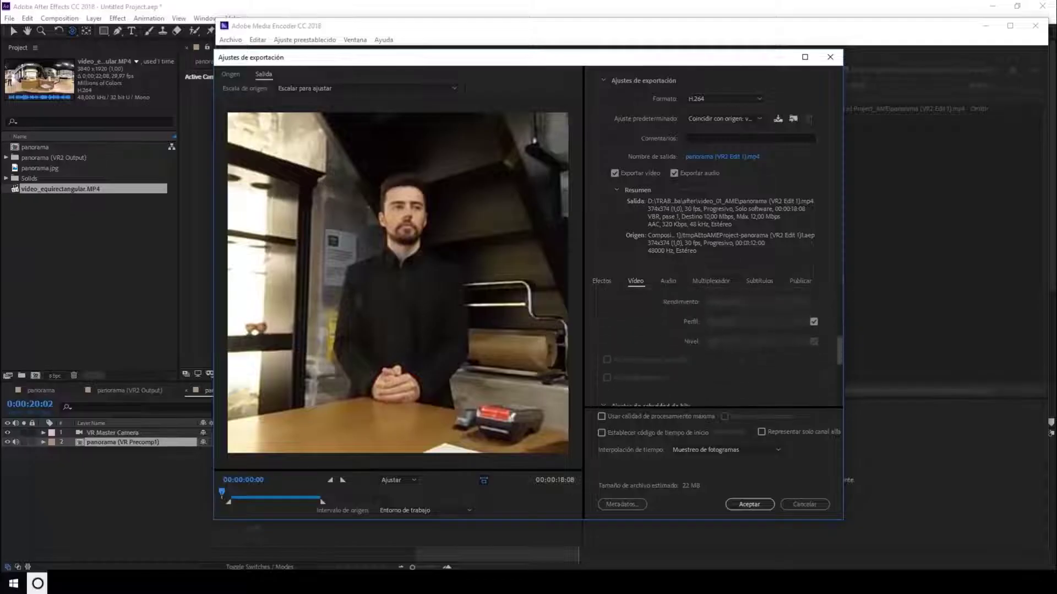
scroll(840, 308, down, 3)
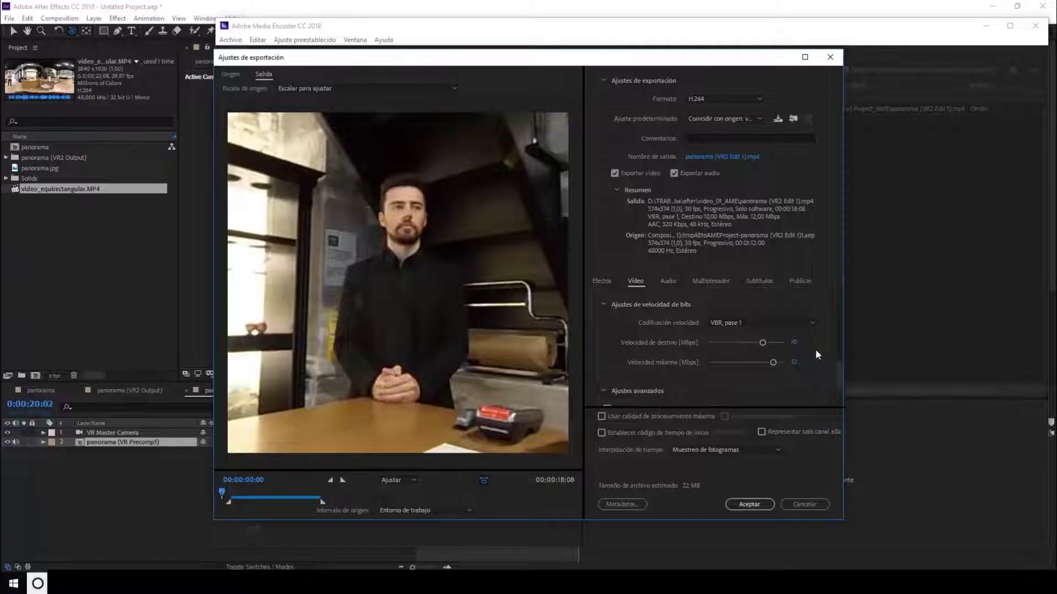
click(763, 342)
text(2)
key(Tab)
text(2)
scroll(819, 355, down, 1)
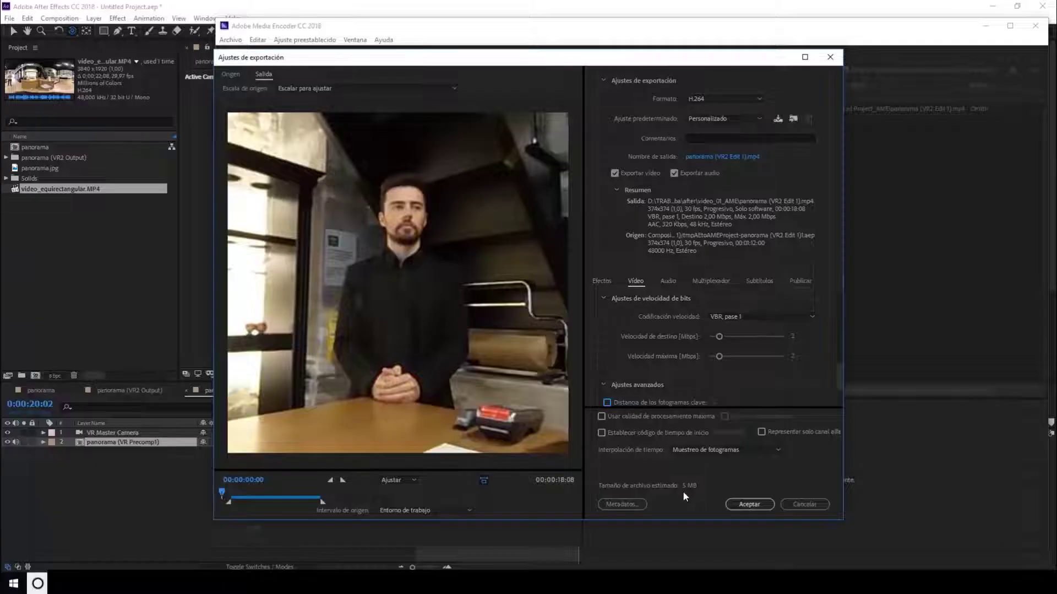
click(750, 504)
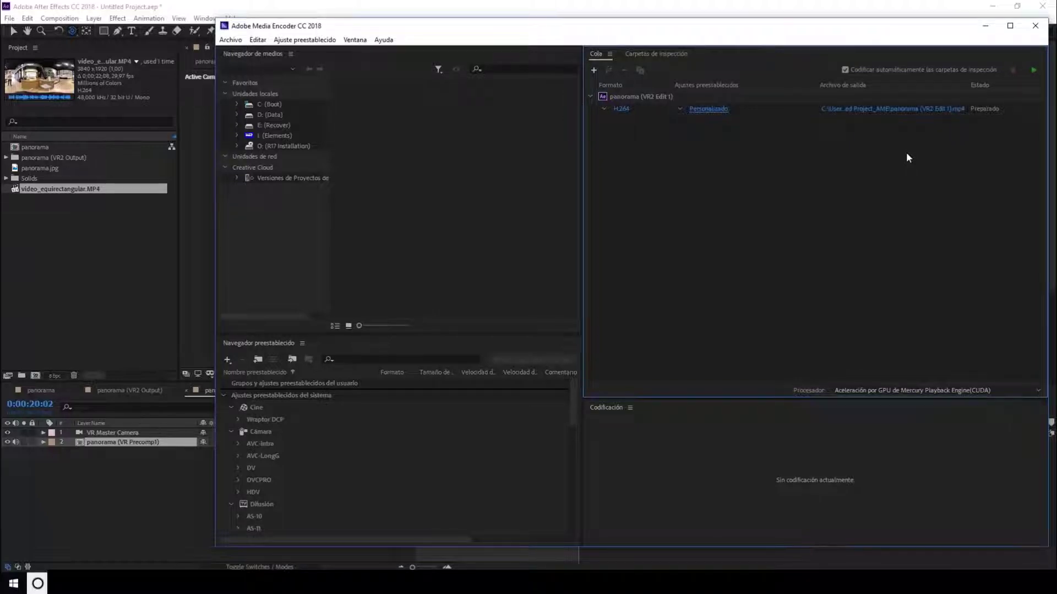
Step: Set the output file to video_01 in the tour perfume folder and start encoding the queue
click(907, 109)
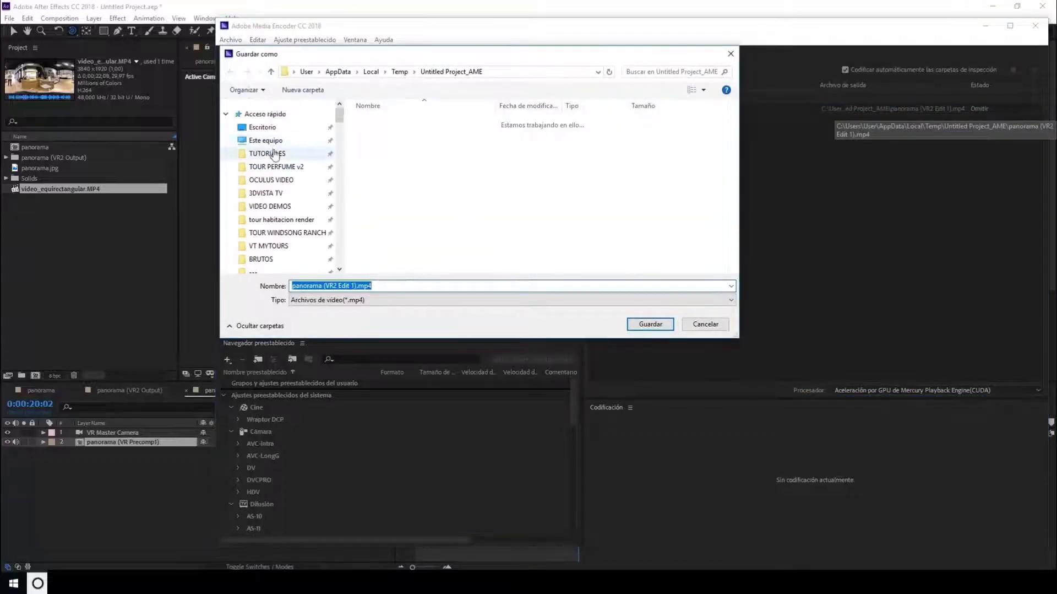
click(267, 104)
double_click(396, 120)
double_click(639, 137)
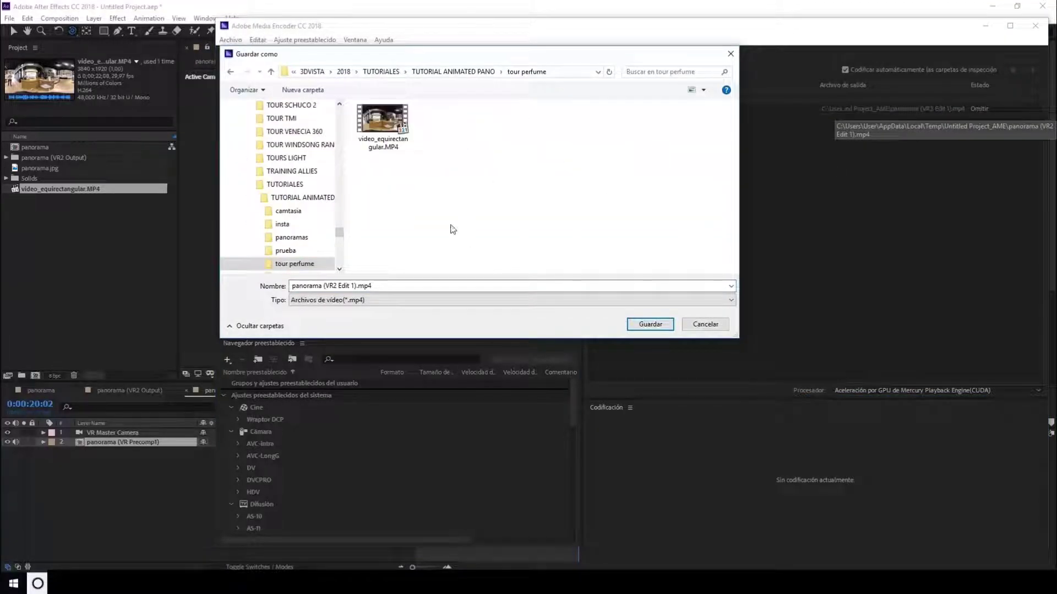
click(341, 285)
text(video_)
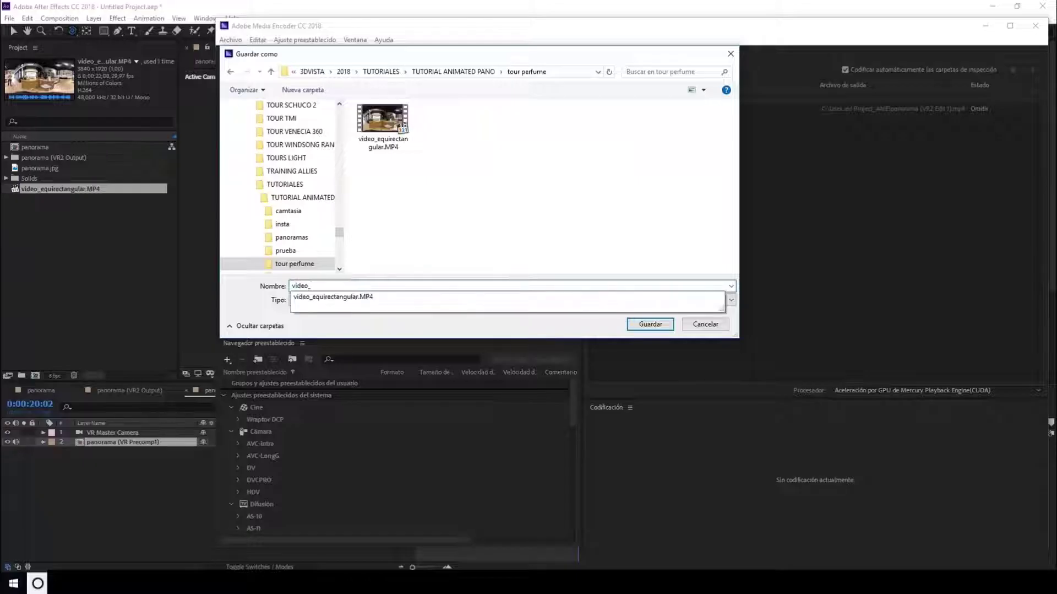
text(01)
click(668, 327)
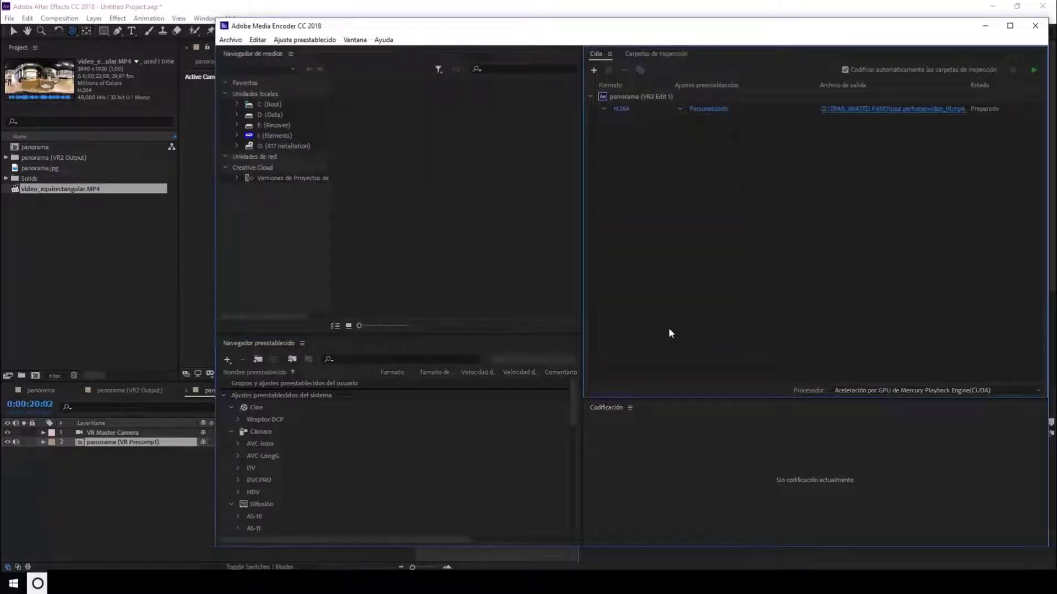
click(1034, 70)
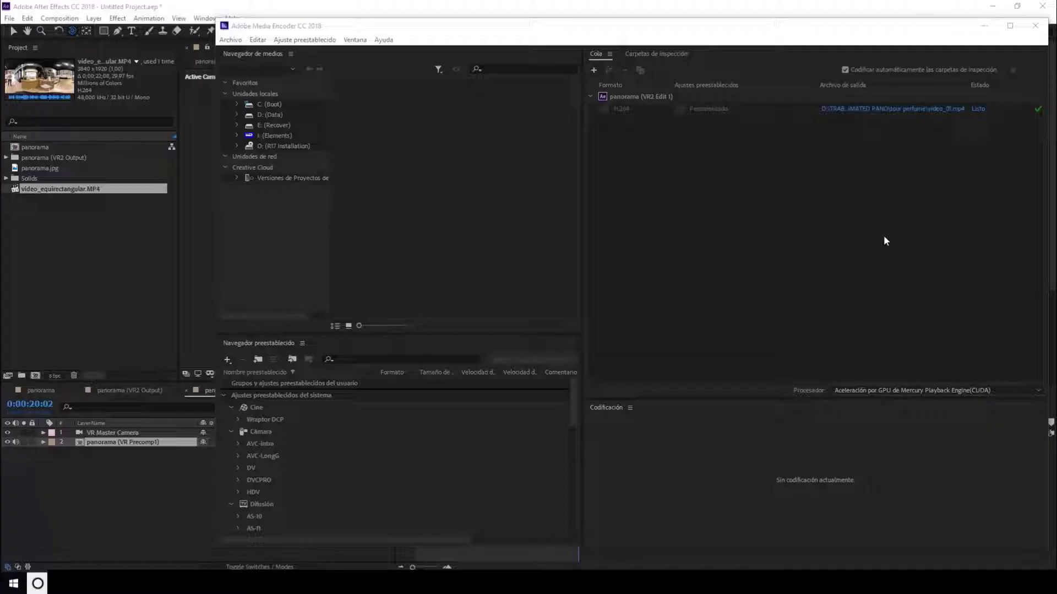
Step: Back in After Effects, unlock the panorama layer in panorama (VR Precomp1) and open its source composition
click(116, 449)
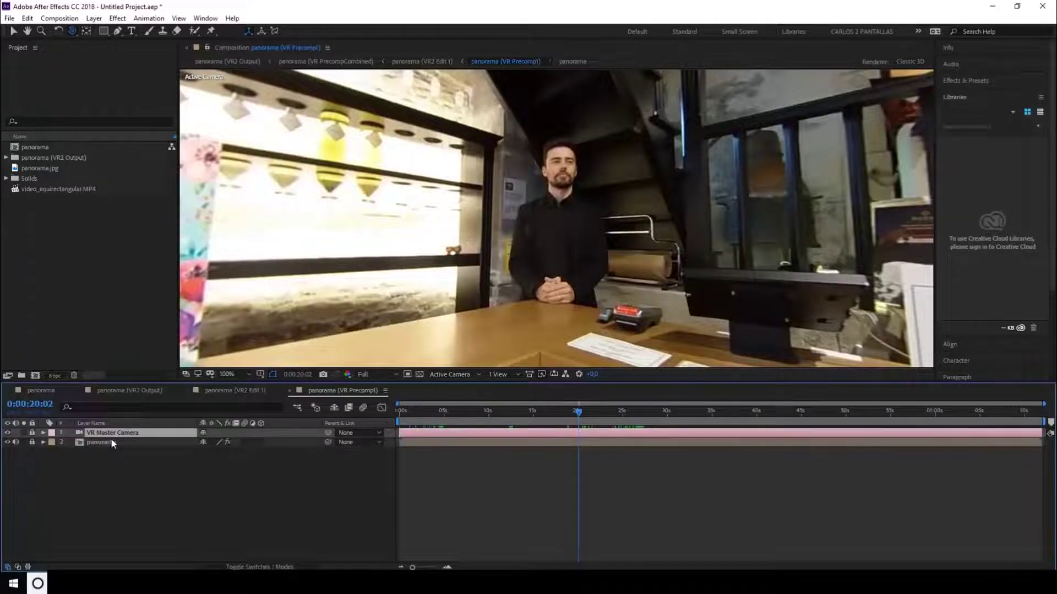
click(32, 442)
click(32, 442)
click(60, 451)
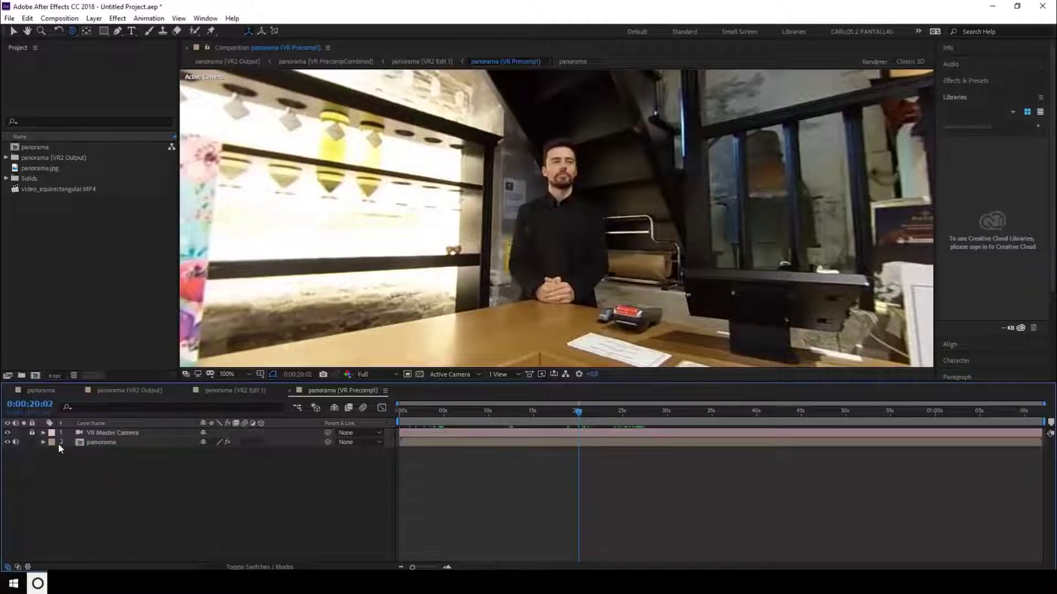
double_click(91, 443)
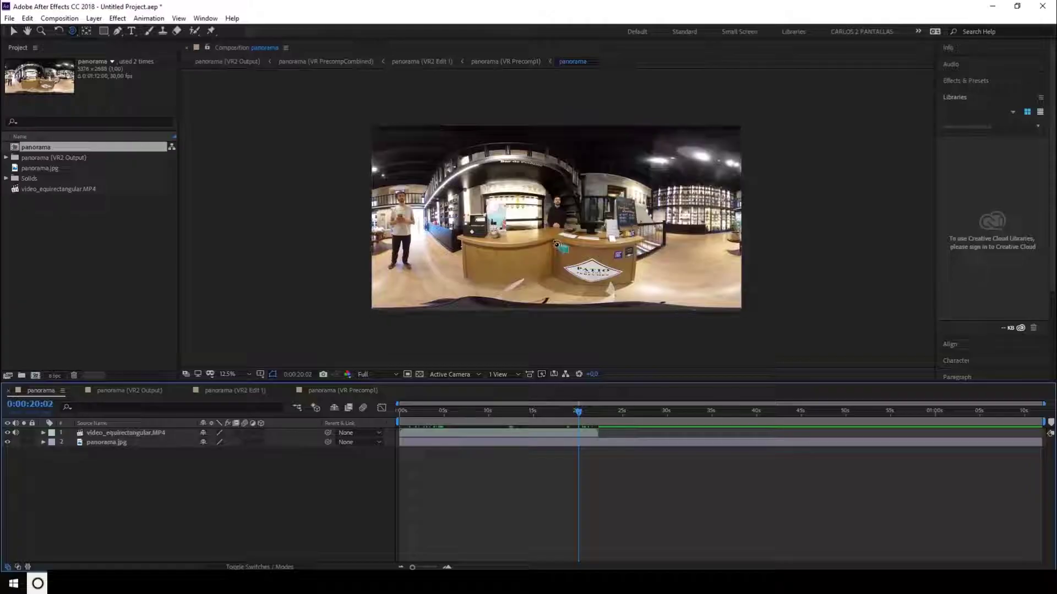
key(period)
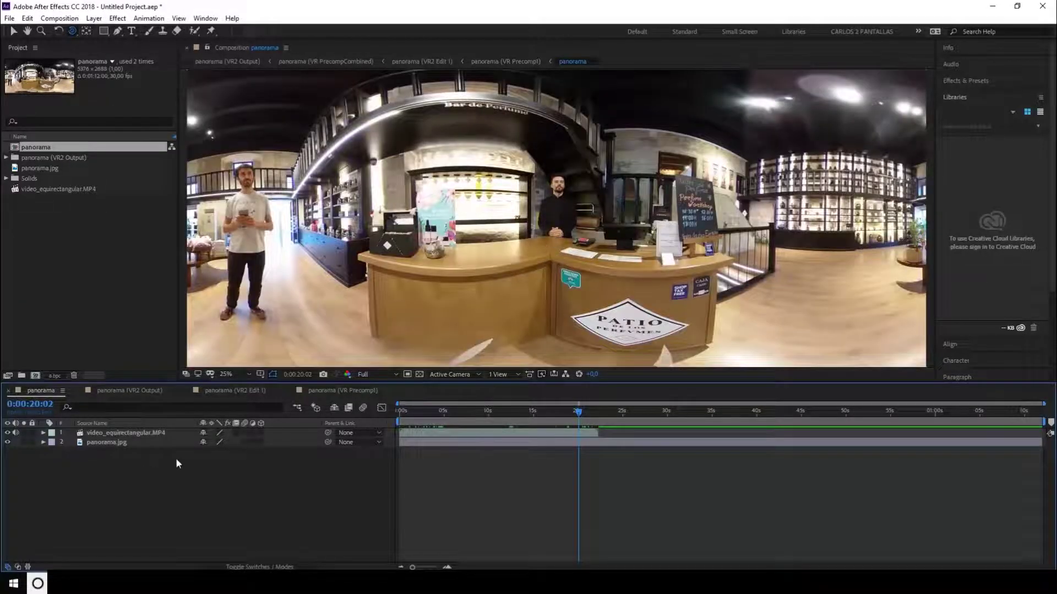
click(381, 374)
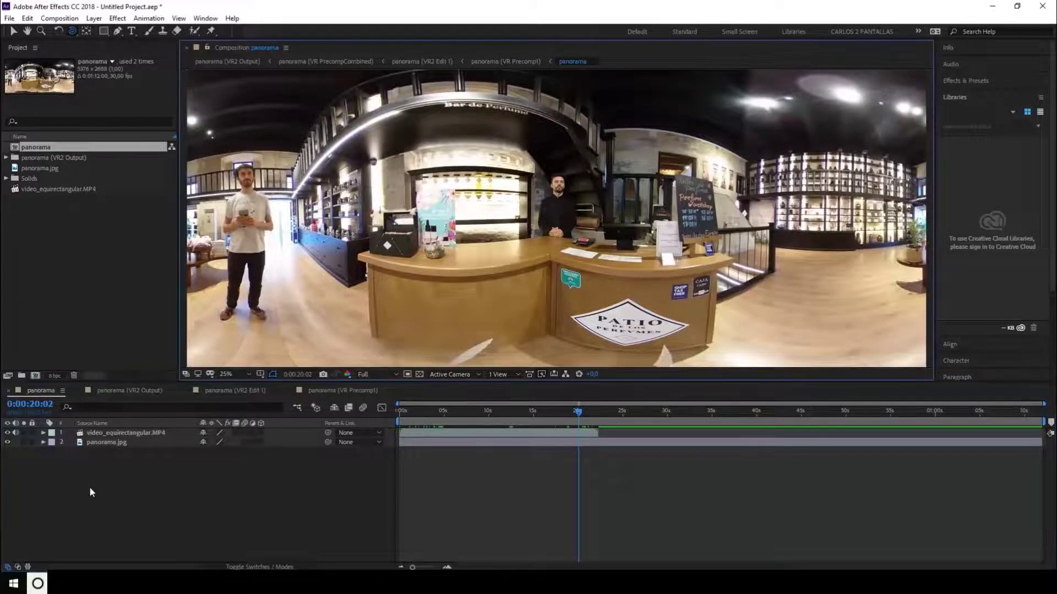
Step: Toggle the visibility of the video_equirectangular.MP4 layer to compare the video with the panorama photo beneath it
click(7, 432)
click(8, 432)
click(8, 432)
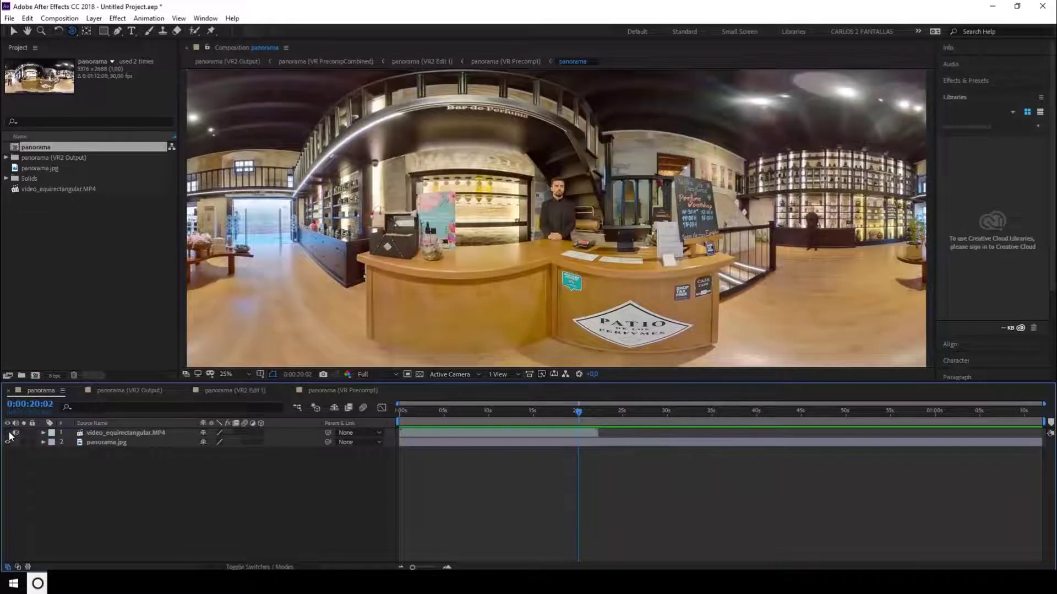
click(8, 432)
click(8, 432)
click(8, 432)
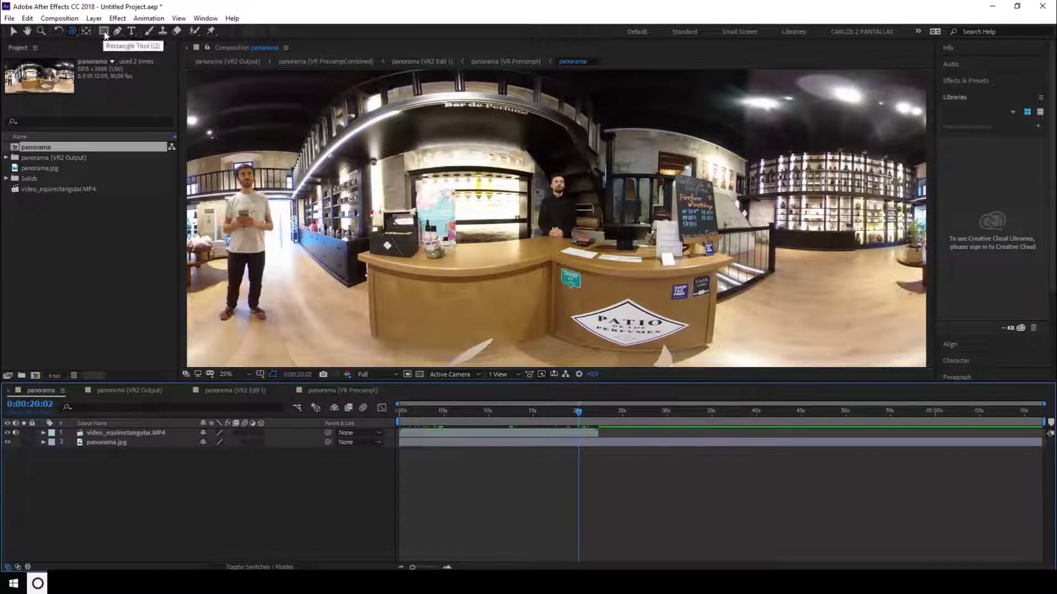
Step: Draw a rectangular mask on the video_equirectangular.MP4 layer around the man behind the counter and hide the mask outline
click(141, 435)
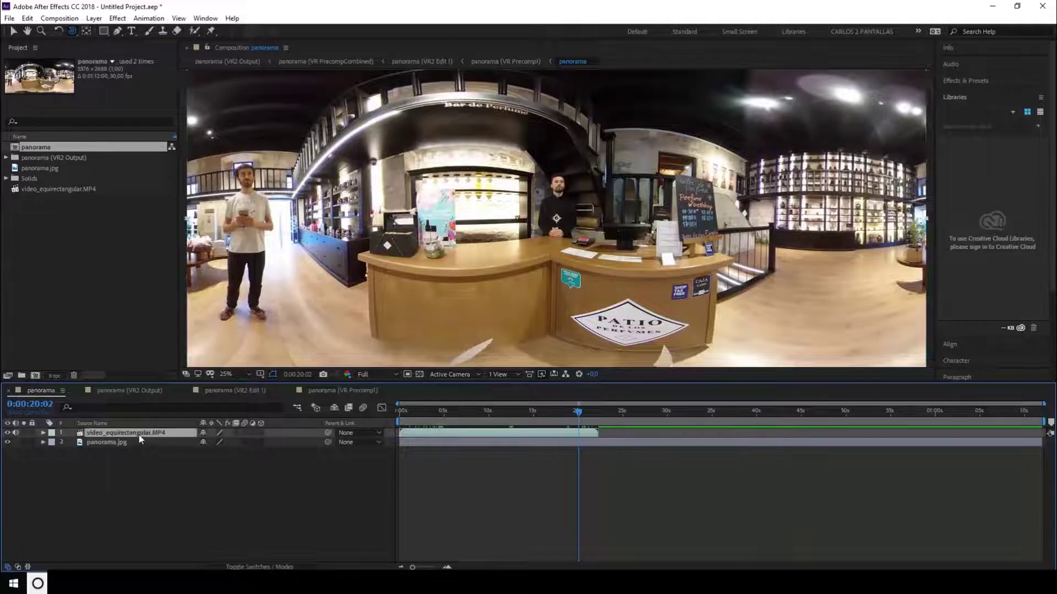
click(103, 32)
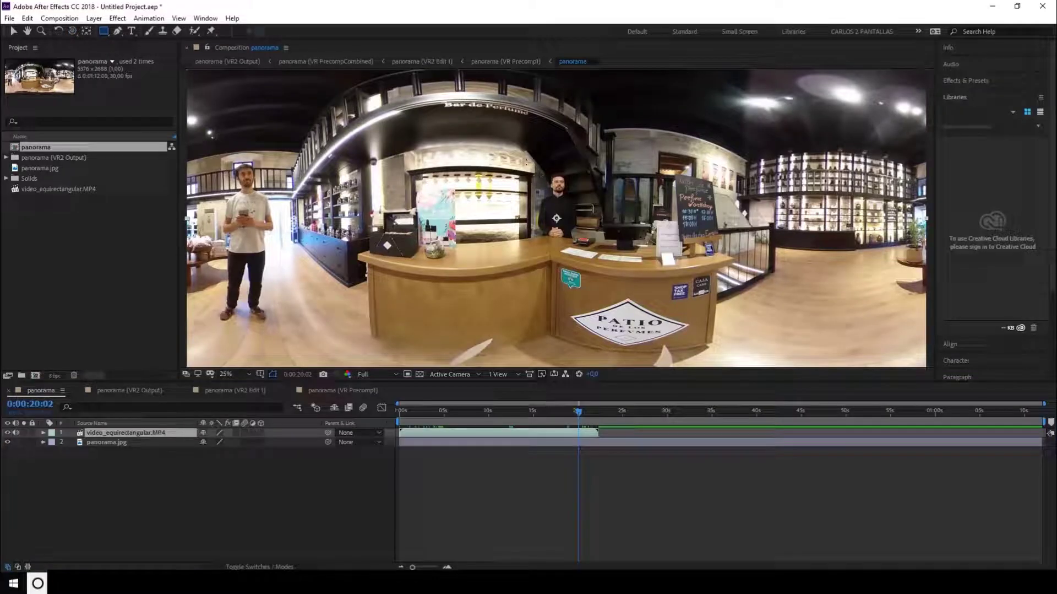
drag(513, 162, 610, 269)
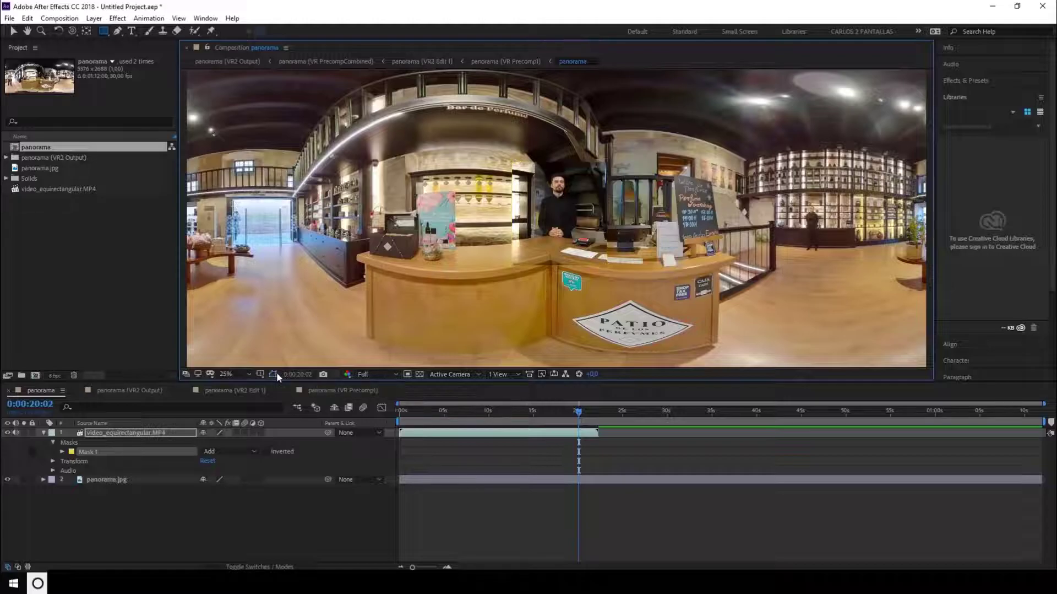
key(period)
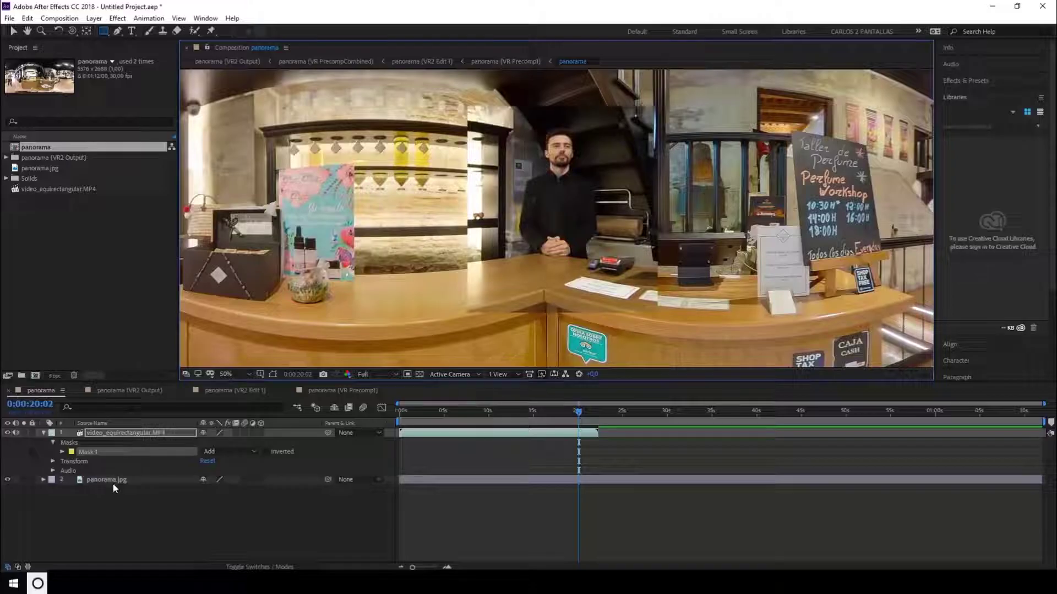
Step: Lower the opacity of the video_equirectangular.MP4 layer so the panorama photo shows through the masked area
click(121, 433)
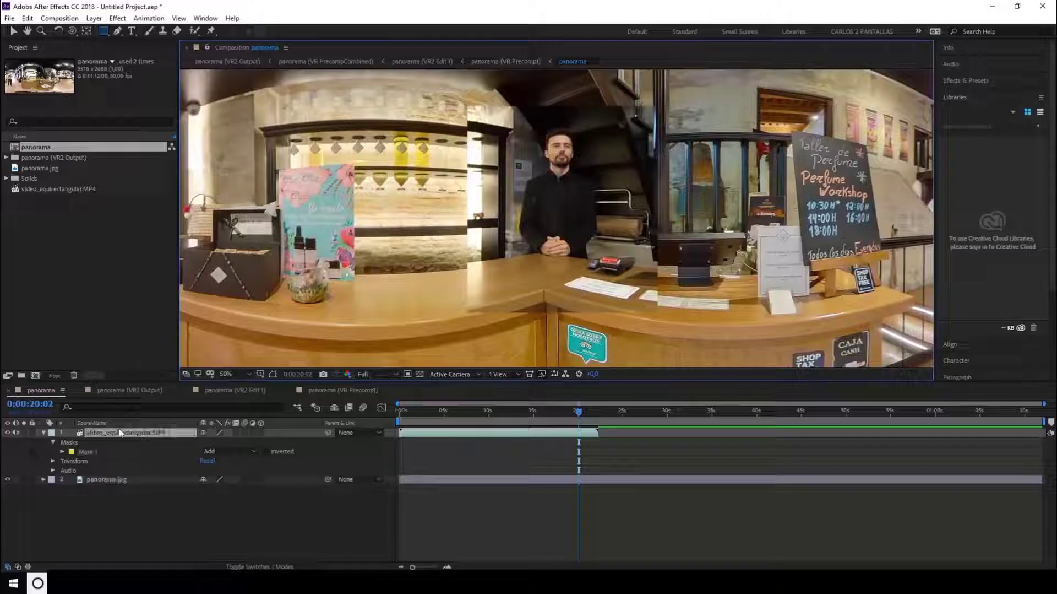
key(t)
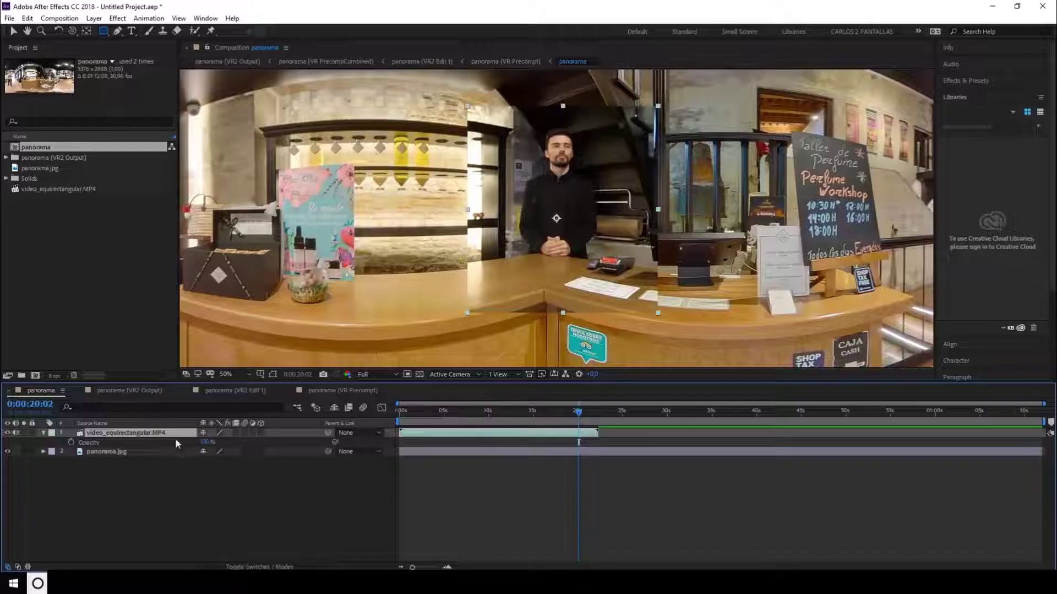
drag(212, 446, 190, 452)
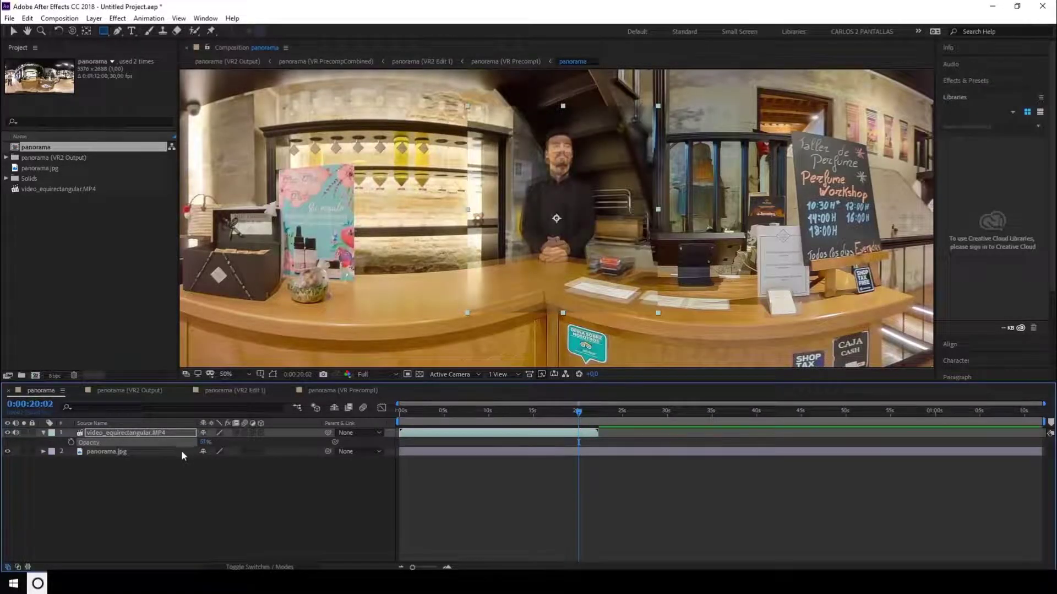
Step: Move the panorama.jpg layer to line up with the masked video, and restore the video layer's opacity to 100%
click(103, 451)
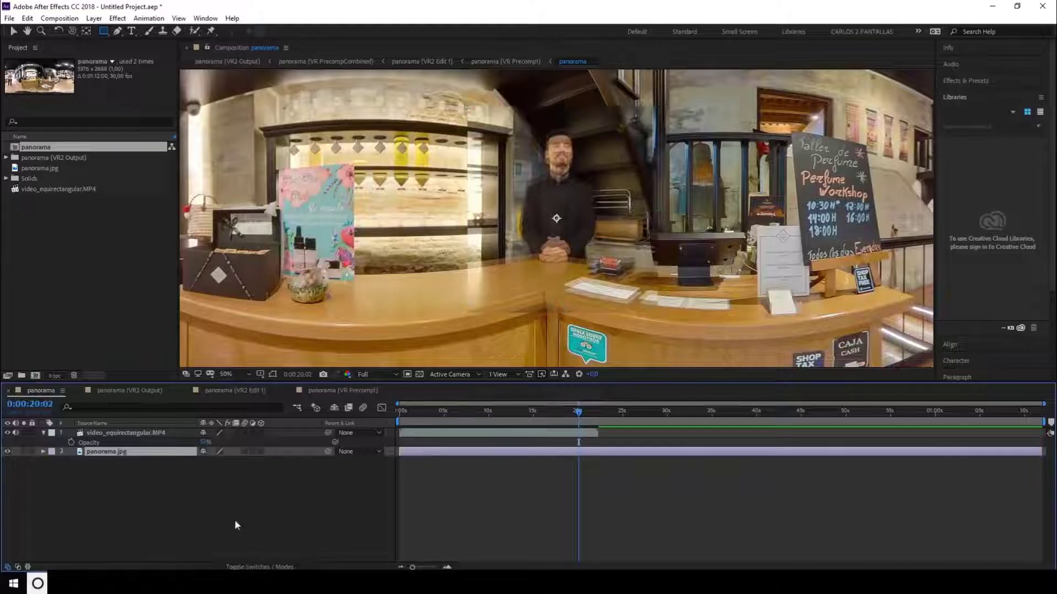
click(15, 32)
click(440, 306)
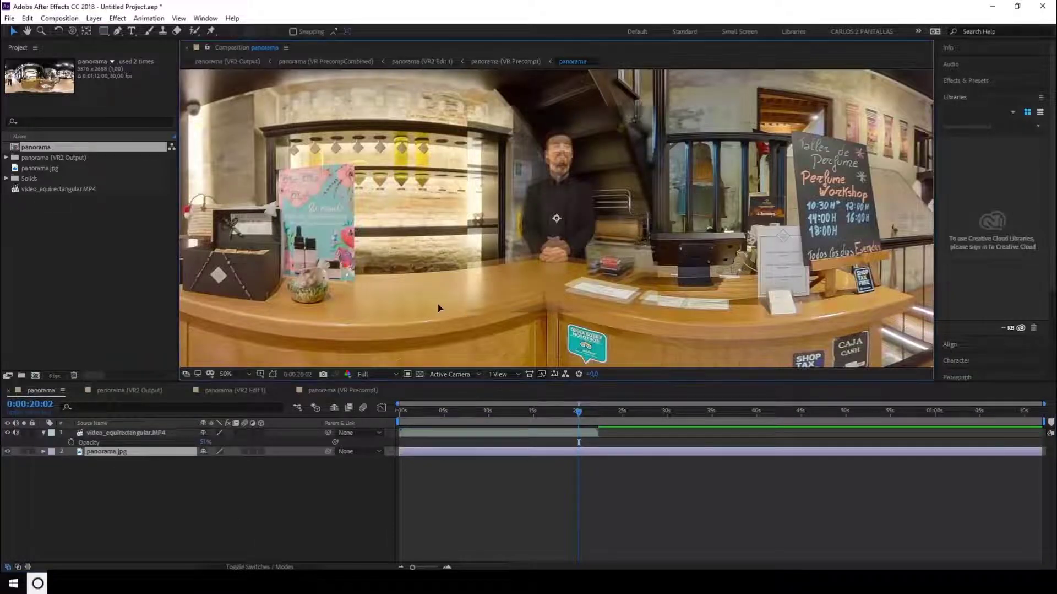
drag(439, 306, 661, 226)
key(period)
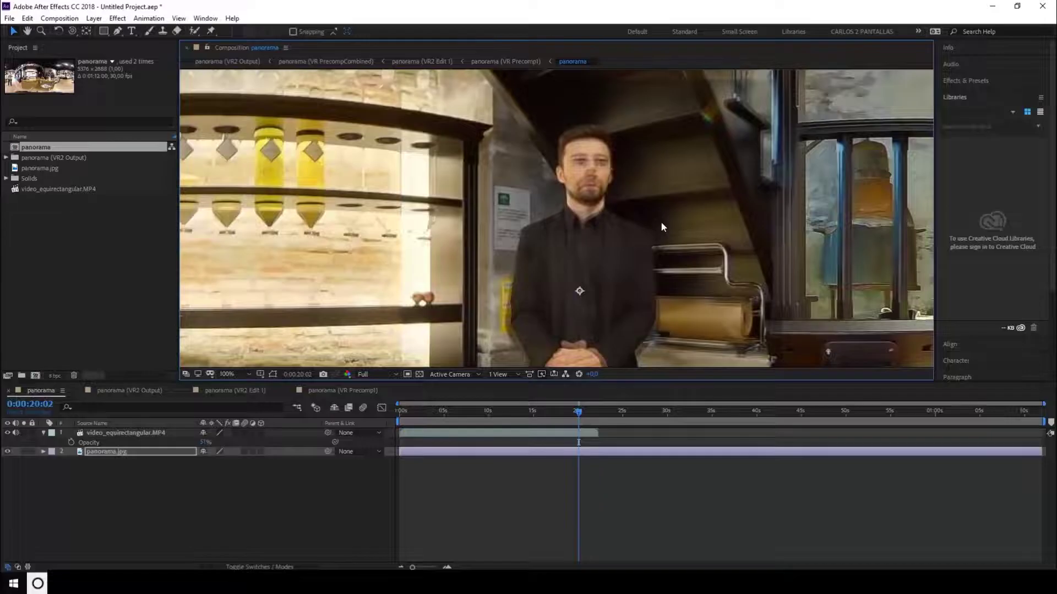
key(comma)
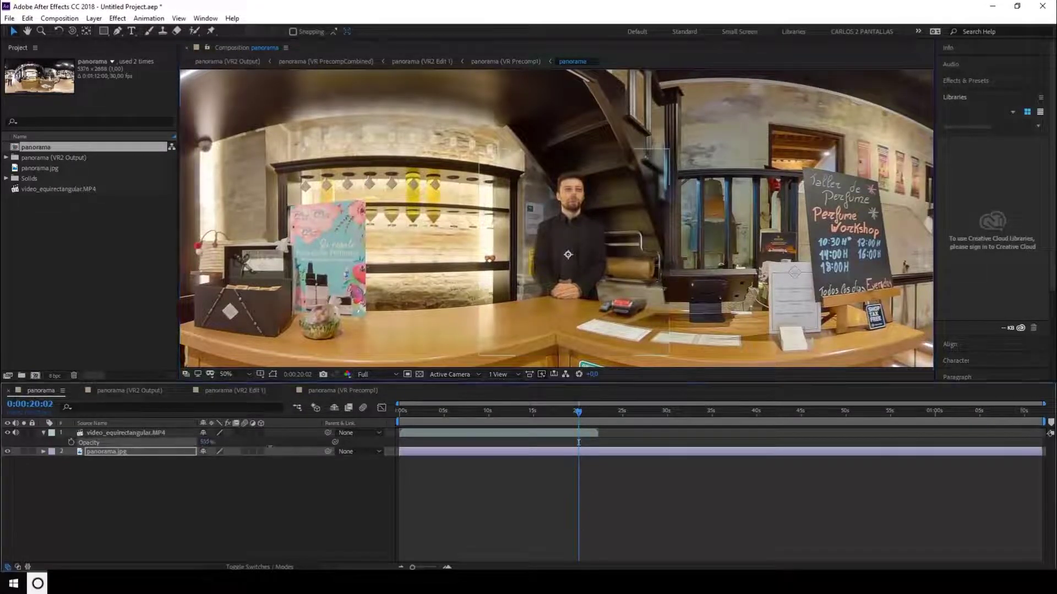
drag(206, 442, 310, 447)
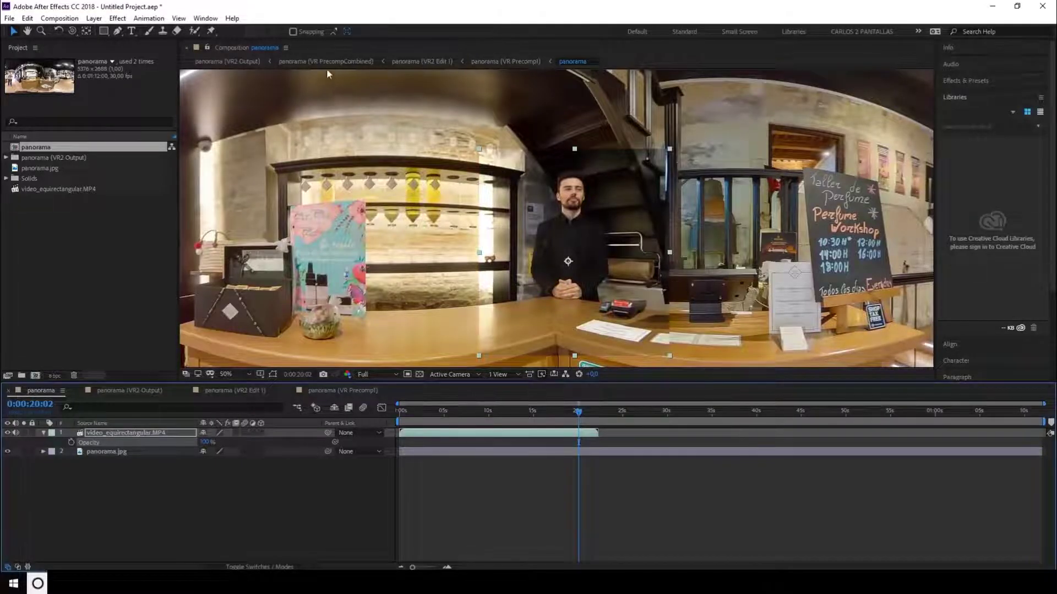
Step: Draw an elliptical mask around the man on the video_equirectangular.MP4 layer and shift its upper edge farther above his head
drag(103, 30, 129, 47)
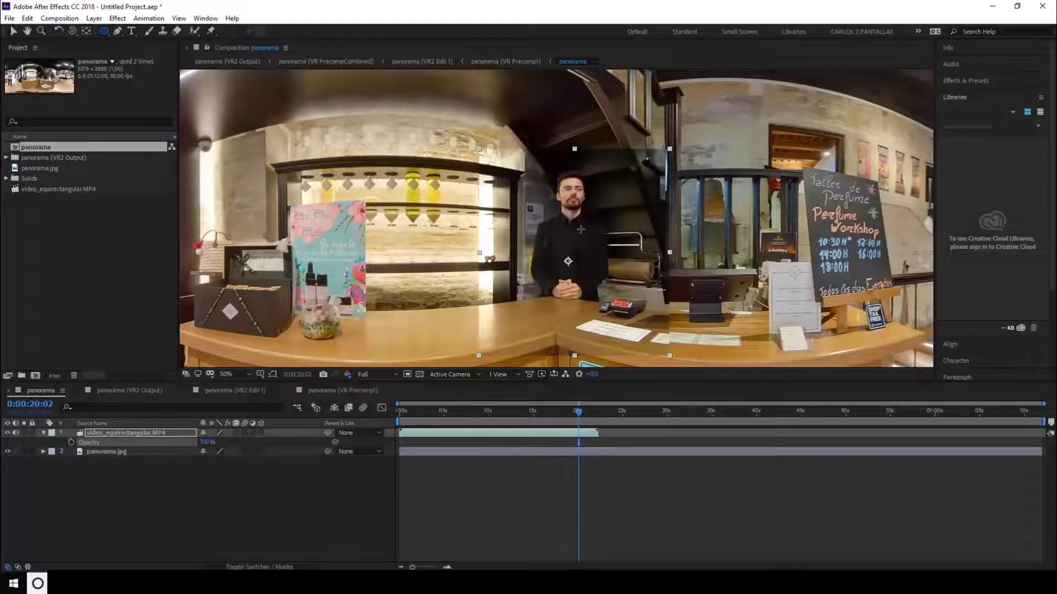
mouse_move(570, 261)
mouse_down()
mouse_move(645, 170)
mouse_move(633, 184)
mouse_up()
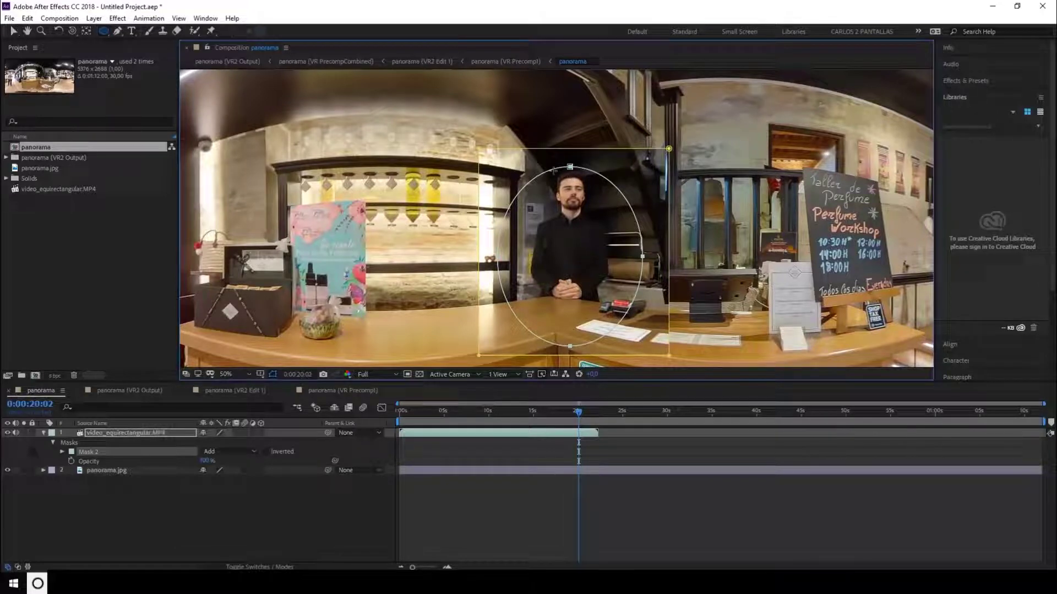
click(15, 30)
double_click(573, 169)
drag(577, 168, 577, 150)
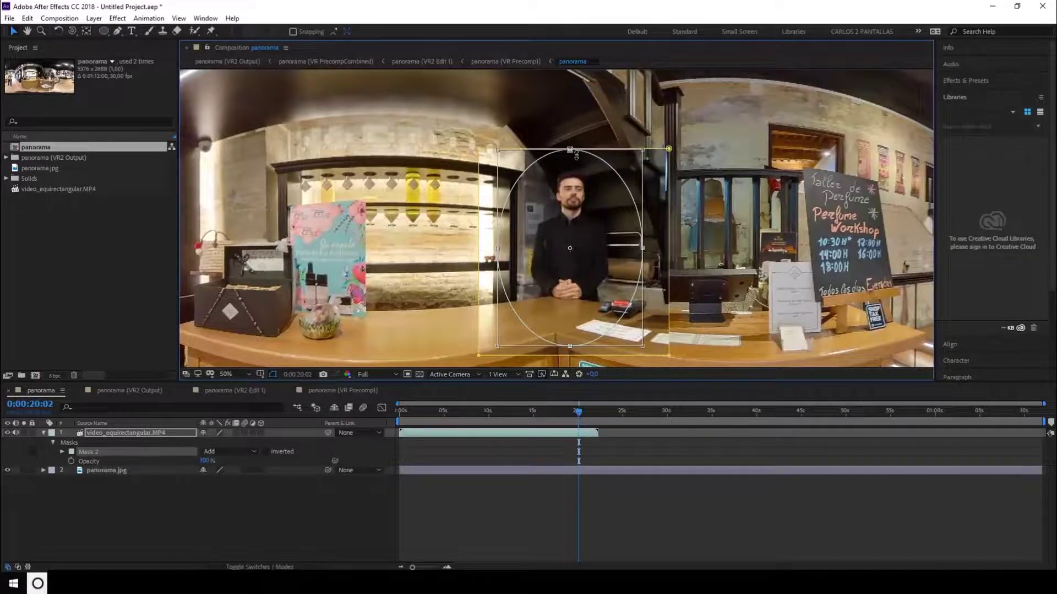
Step: Delete the rectangular Mask 1 from the video layer and hide the outline of the remaining mask
click(53, 442)
click(53, 442)
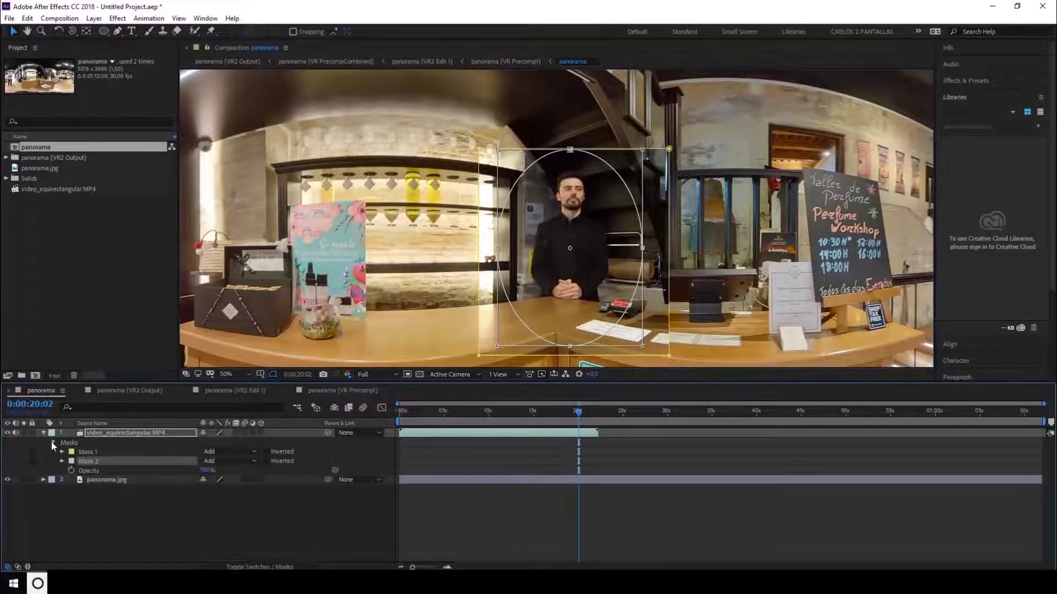
click(87, 452)
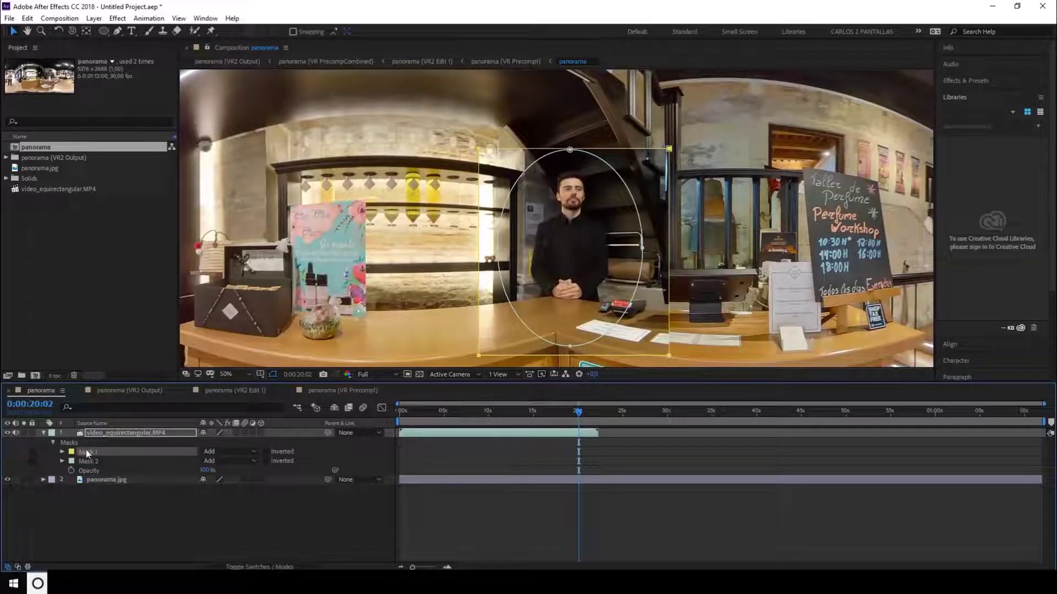
key(Delete)
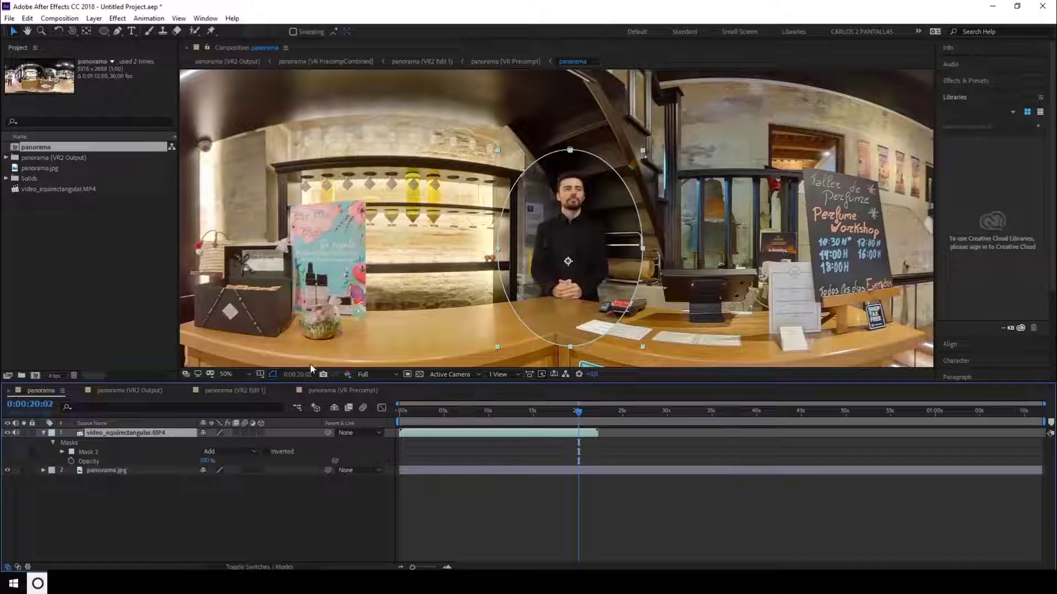
click(273, 375)
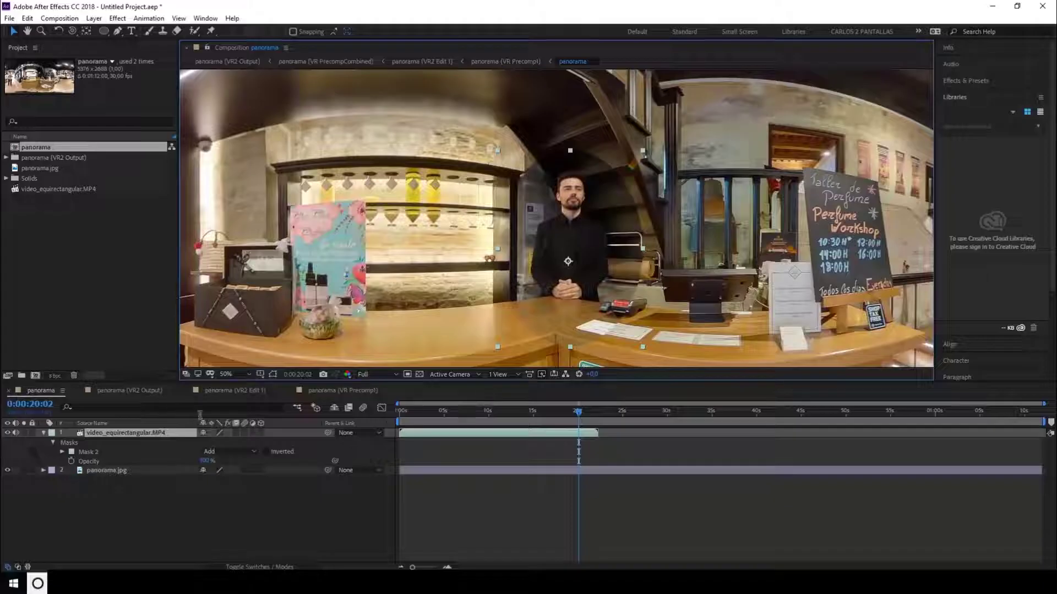
Step: Set the feather of the elliptical mask on the video layer to 30 pixels
click(62, 451)
click(215, 470)
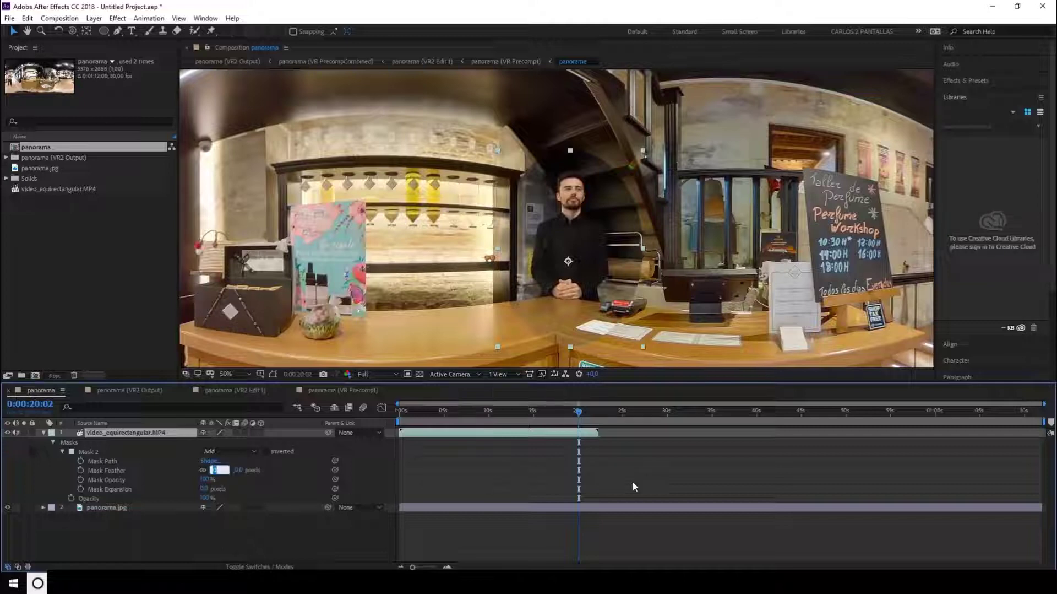
text(200)
key(Return)
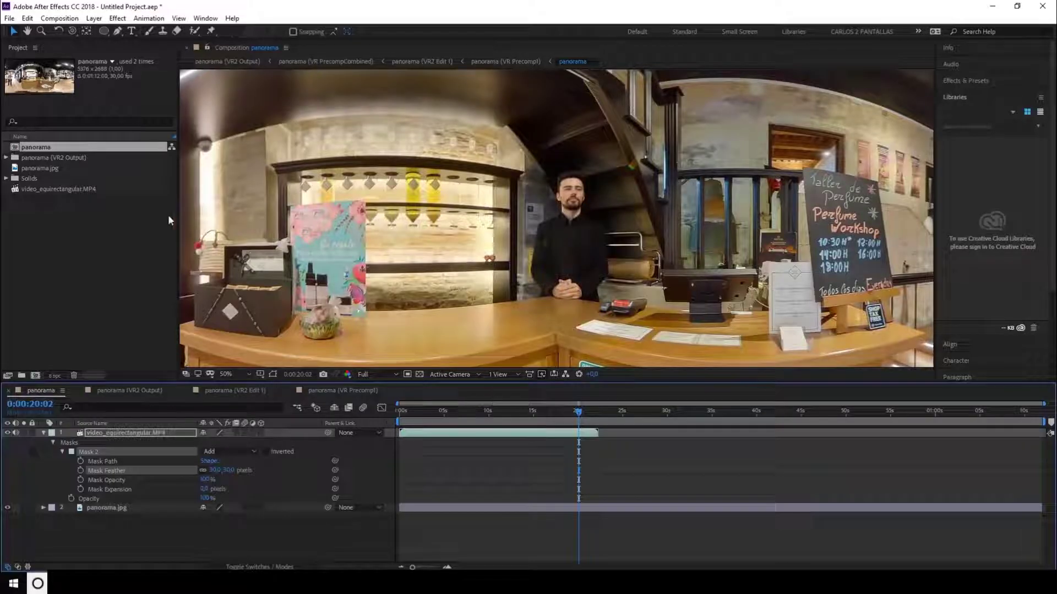
Step: Apply Shadow/Highlight to the video layer with Auto Amounts off, Shadow Amount 30 and Highlight Amount 10
click(118, 19)
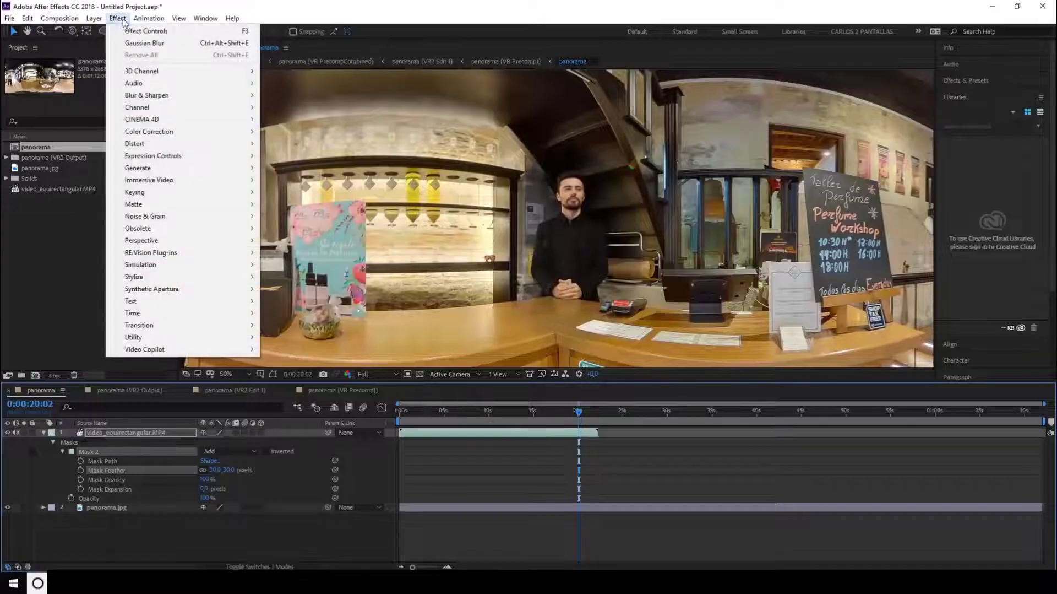
mouse_move(164, 137)
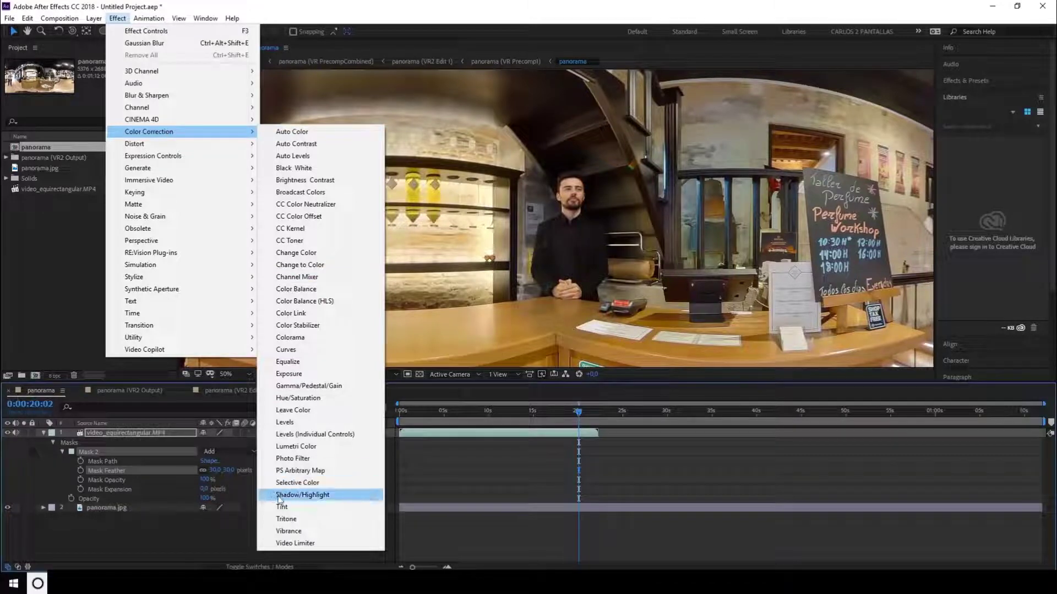
click(304, 495)
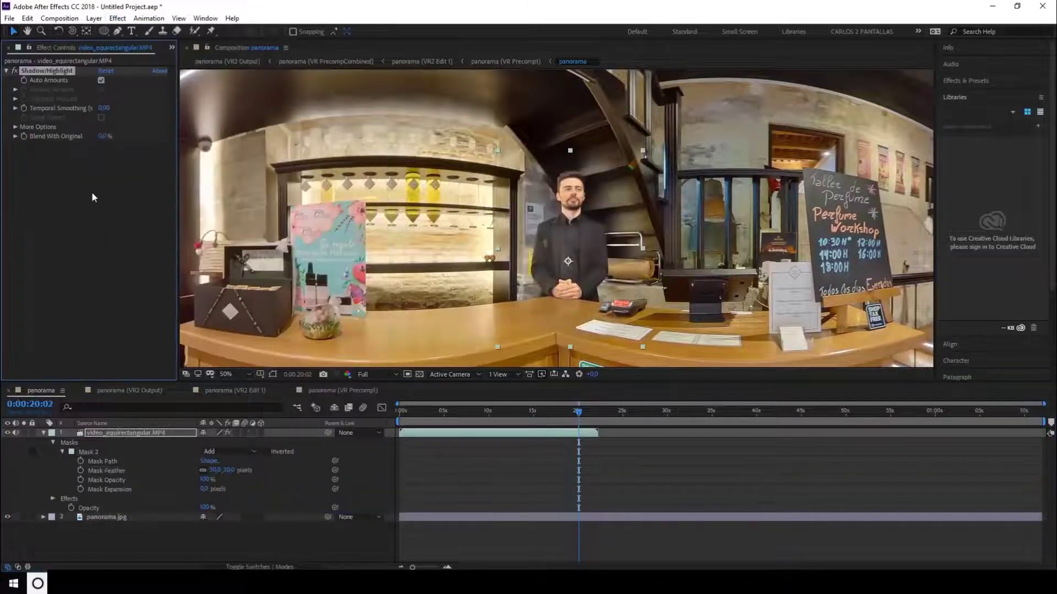
click(101, 80)
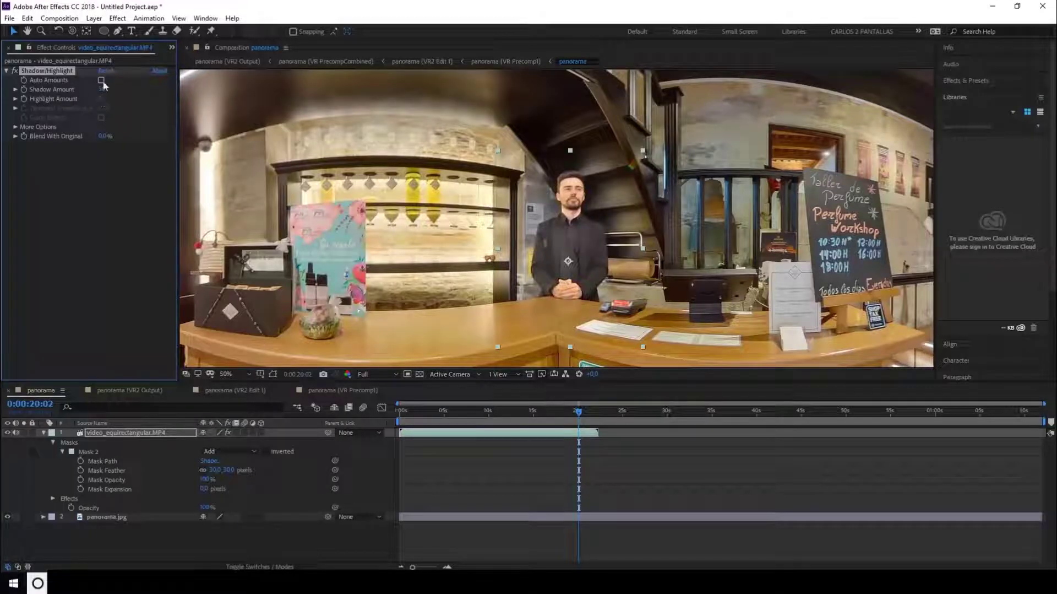
click(102, 90)
text(30)
key(Tab)
text(30)
key(Return)
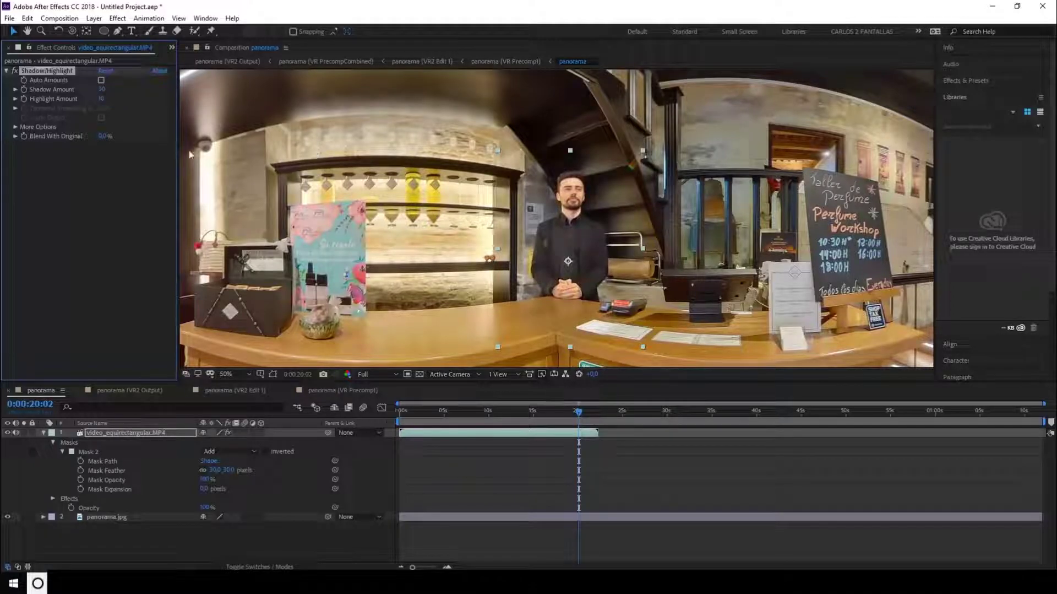
Step: Toggle the Shadow/Highlight effect to compare the video layer with and without the correction
click(13, 72)
click(14, 71)
click(13, 72)
click(13, 71)
Step: Apply Hue/Saturation to the video layer, raise Master Saturation to about 10, and deselect the layer
click(117, 19)
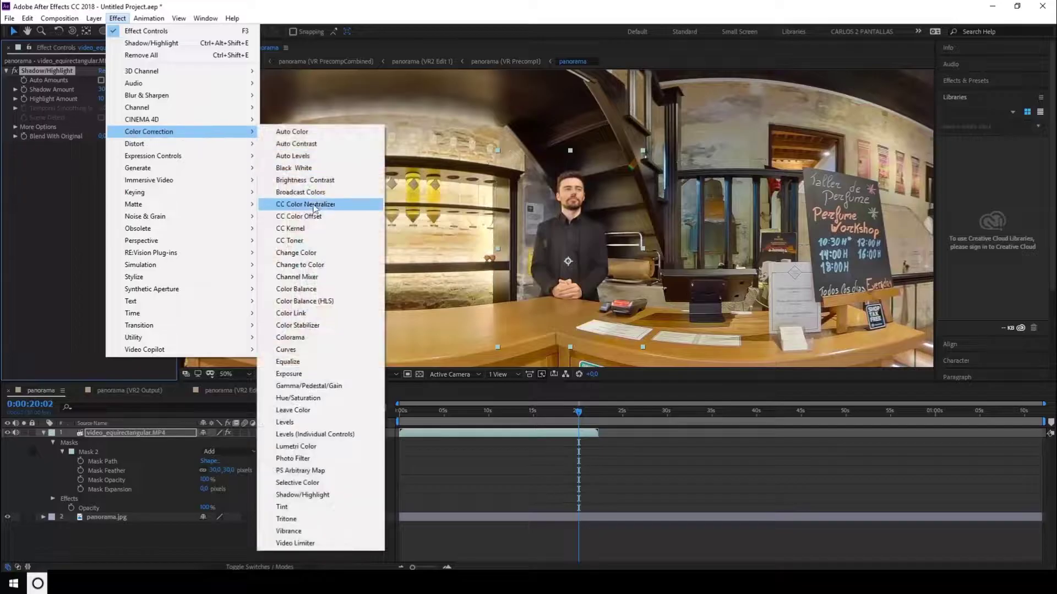
click(307, 402)
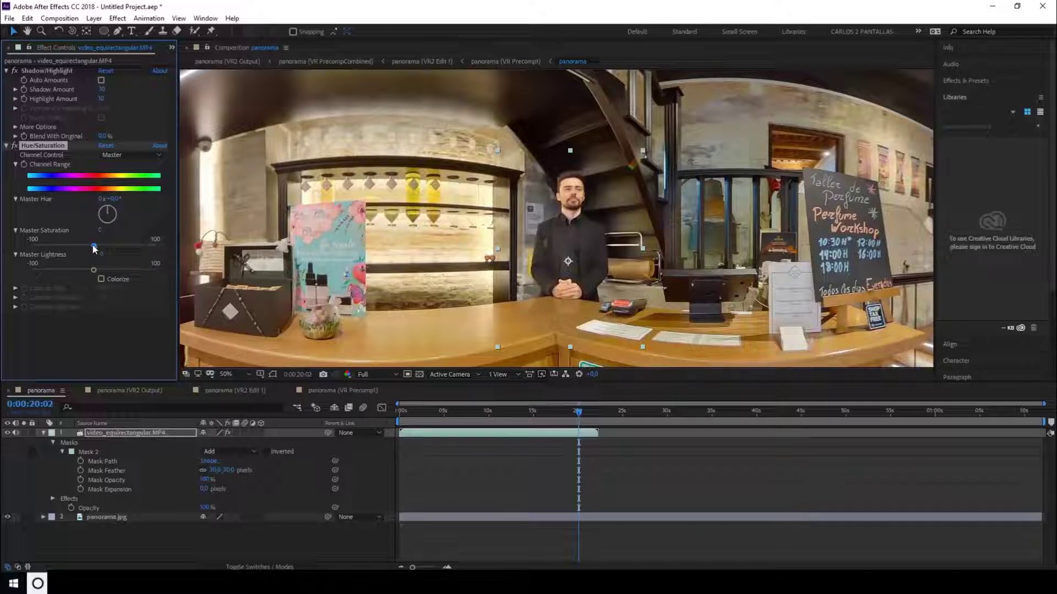
drag(95, 249, 100, 246)
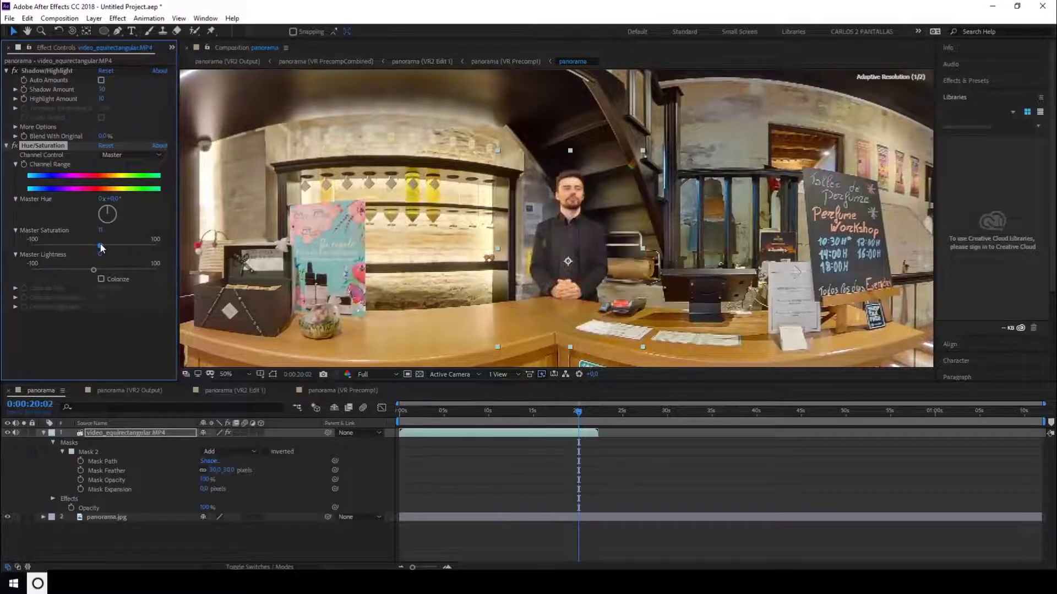
click(105, 550)
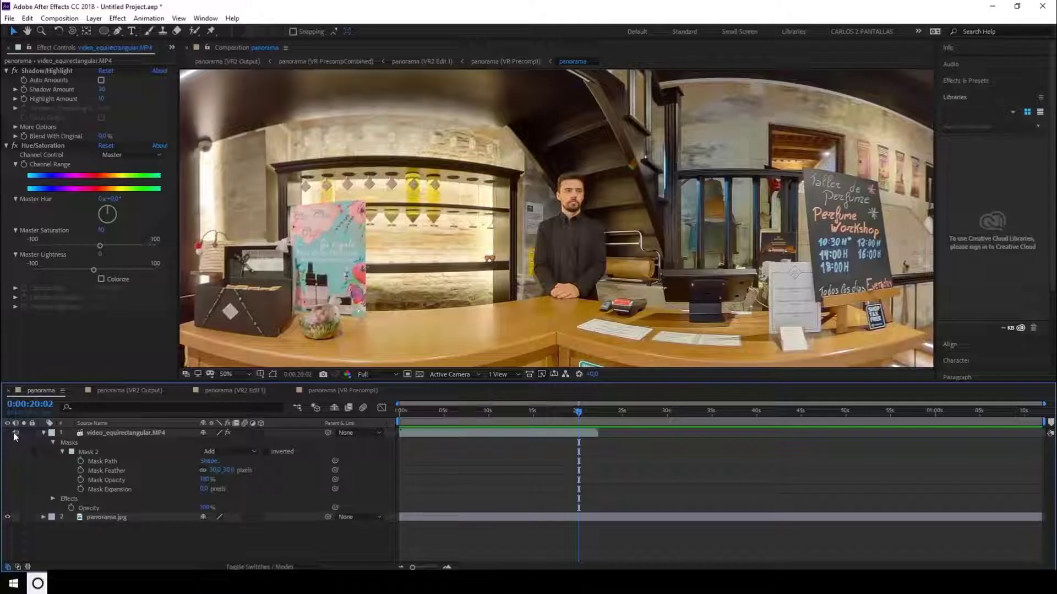
Step: Switch to the panorama (VR2 Edit 1) composition and bring up the project's export options
click(144, 390)
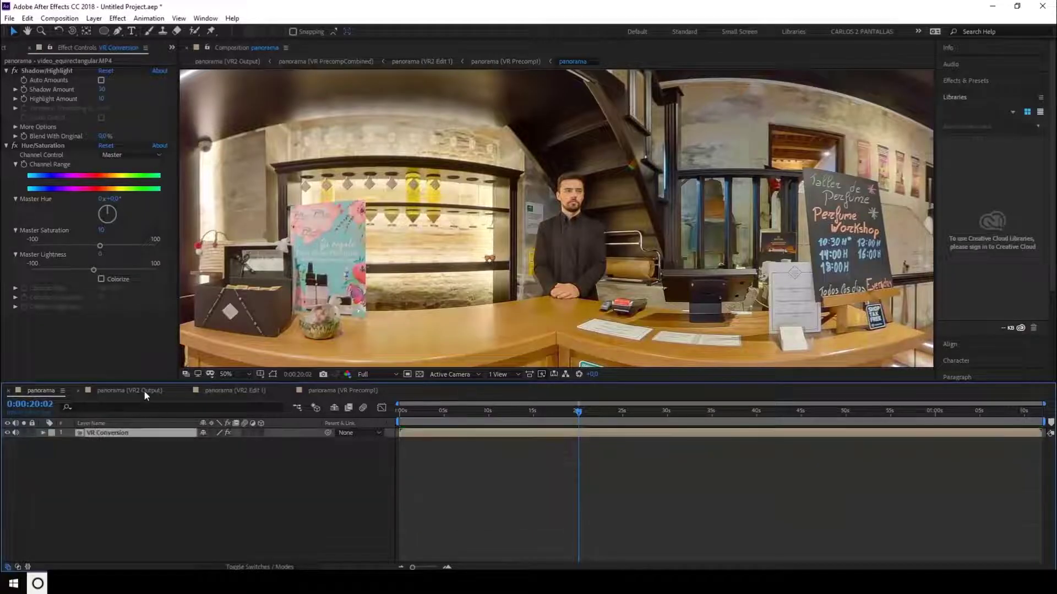
click(233, 390)
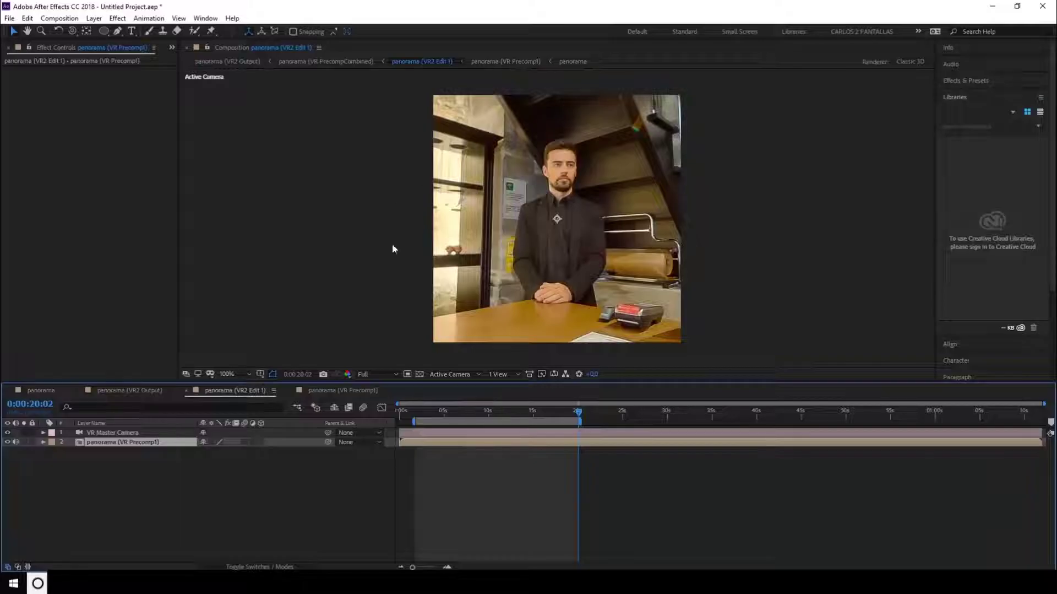
click(10, 18)
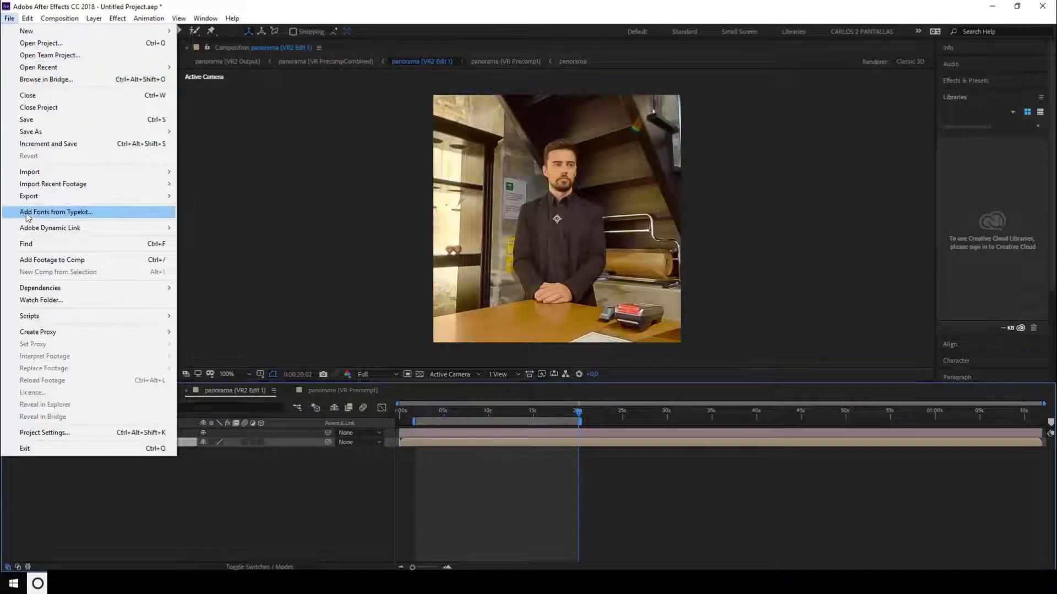
mouse_move(29, 198)
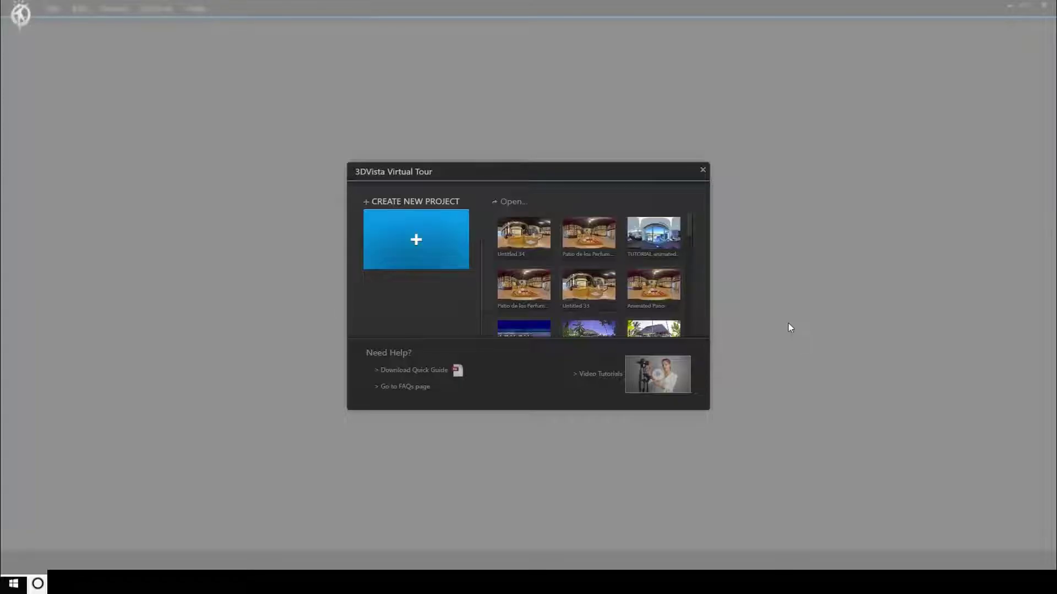
Step: In 3DVista Virtual Tour, create a new project with the Empty skin and add panorama.jpg as a standard panorama
click(435, 238)
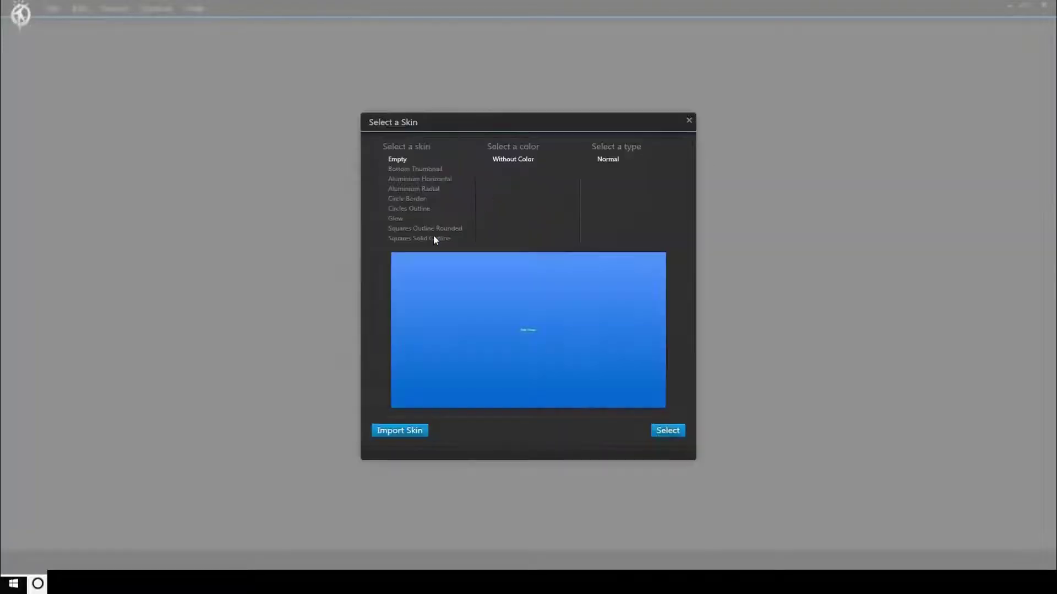
click(678, 429)
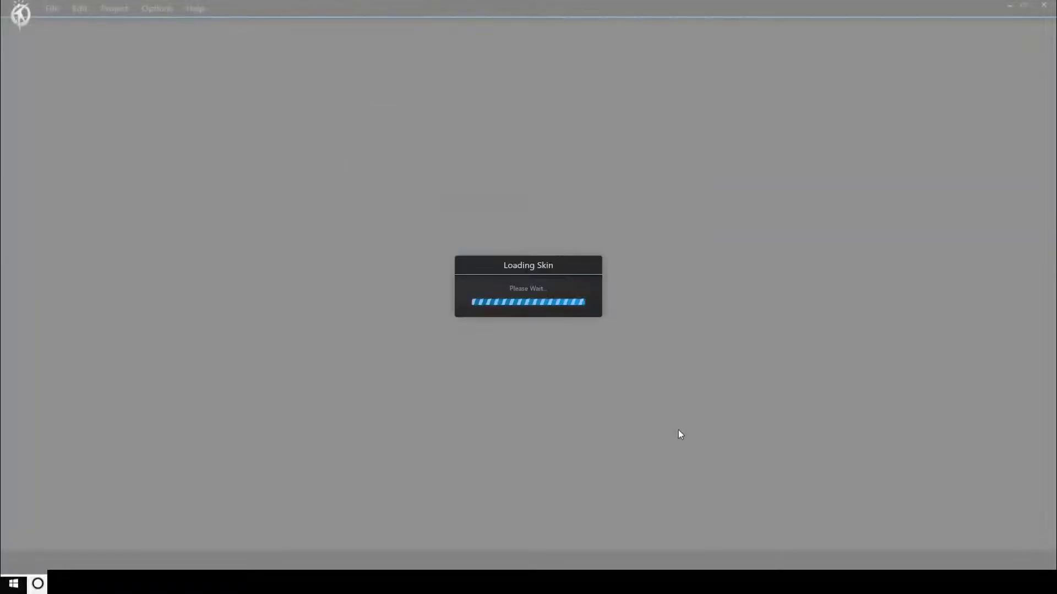
click(536, 210)
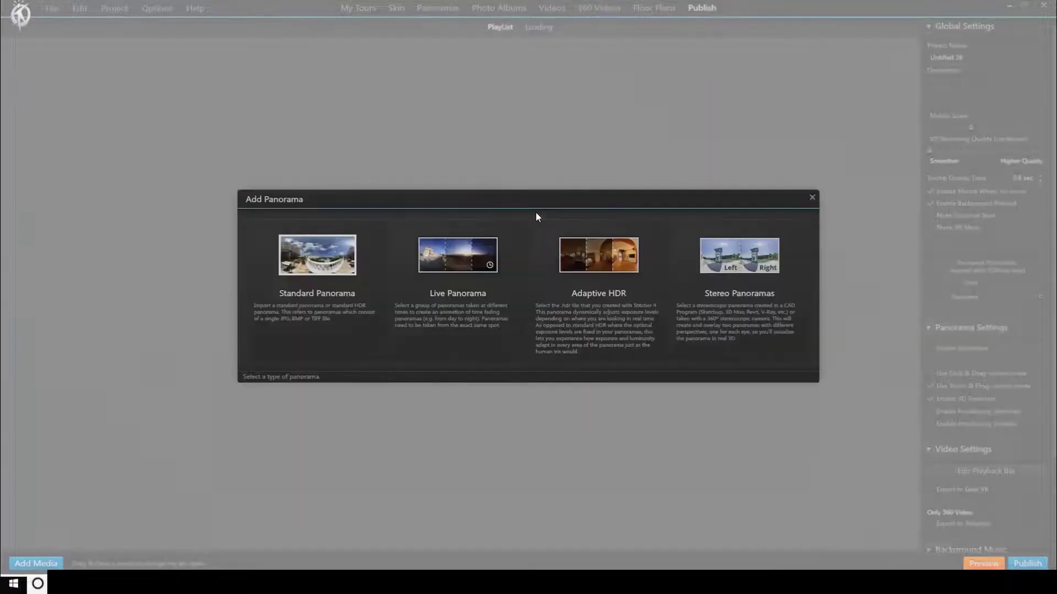
click(306, 261)
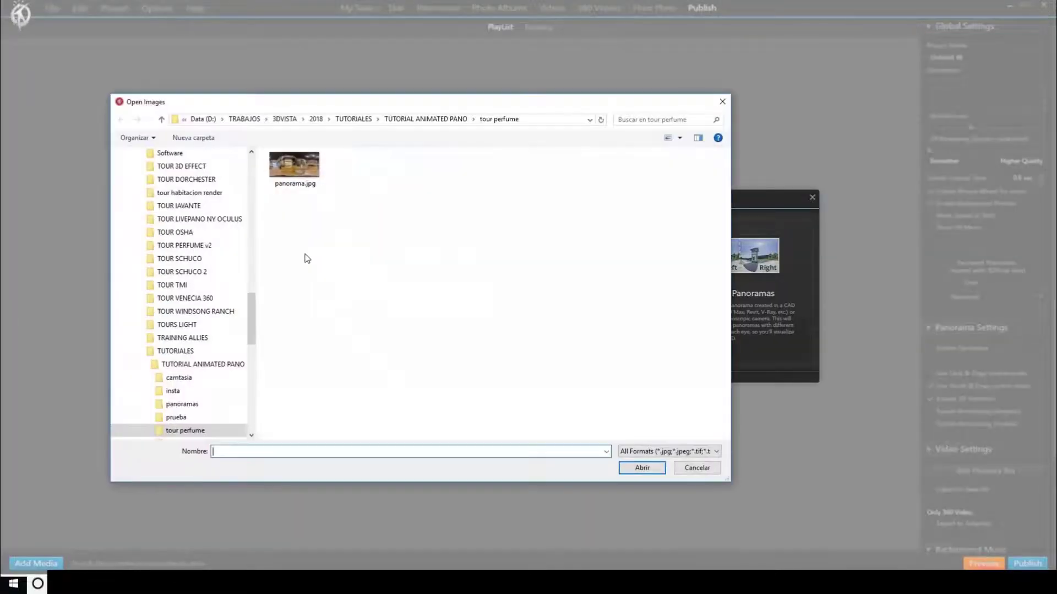
double_click(298, 170)
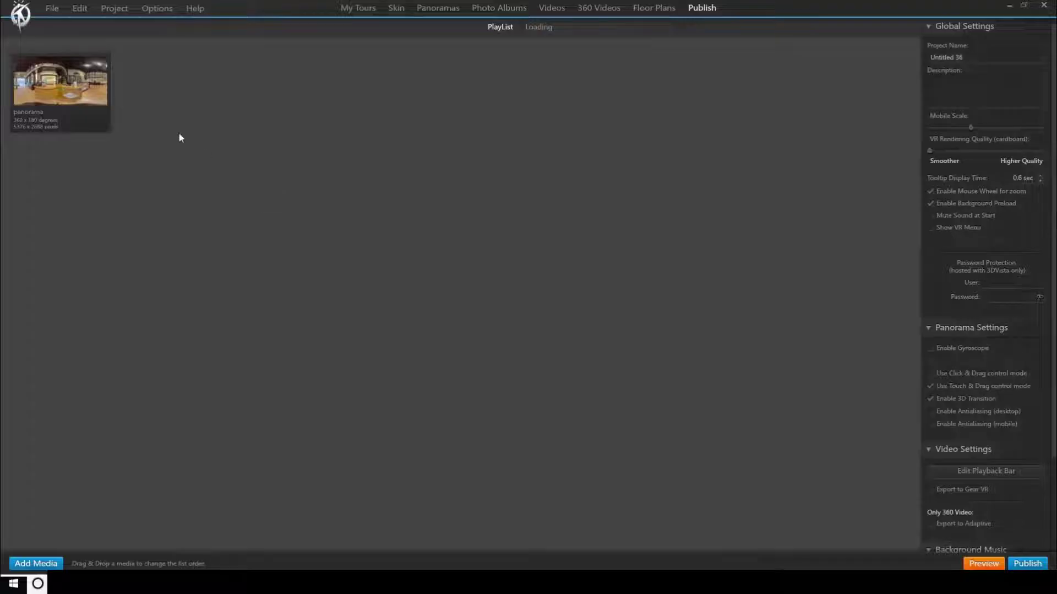
Step: Open the panorama for hotspot editing around the shop attendant
click(87, 81)
double_click(87, 81)
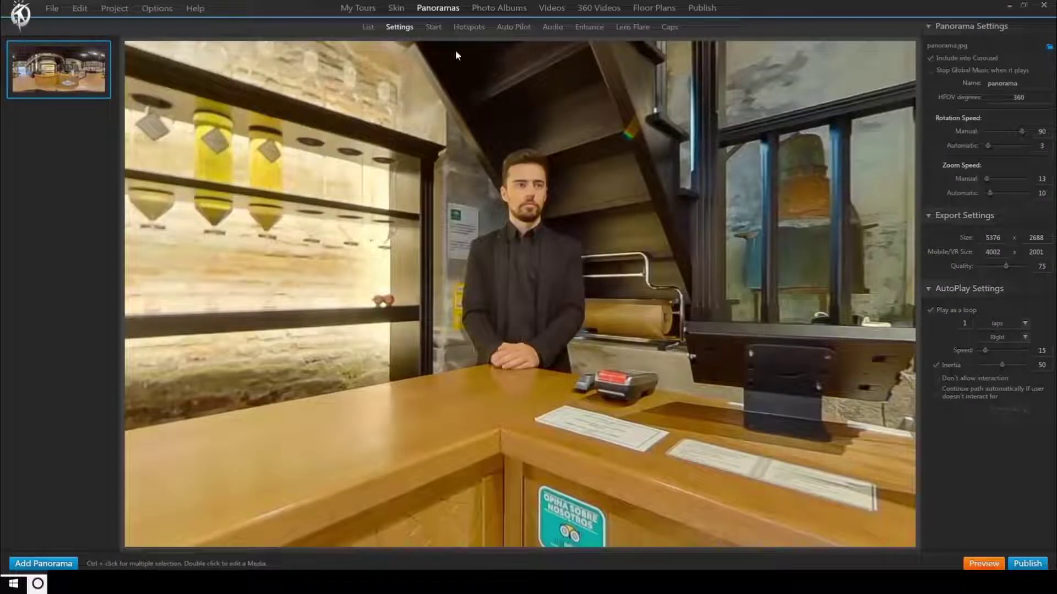
click(483, 33)
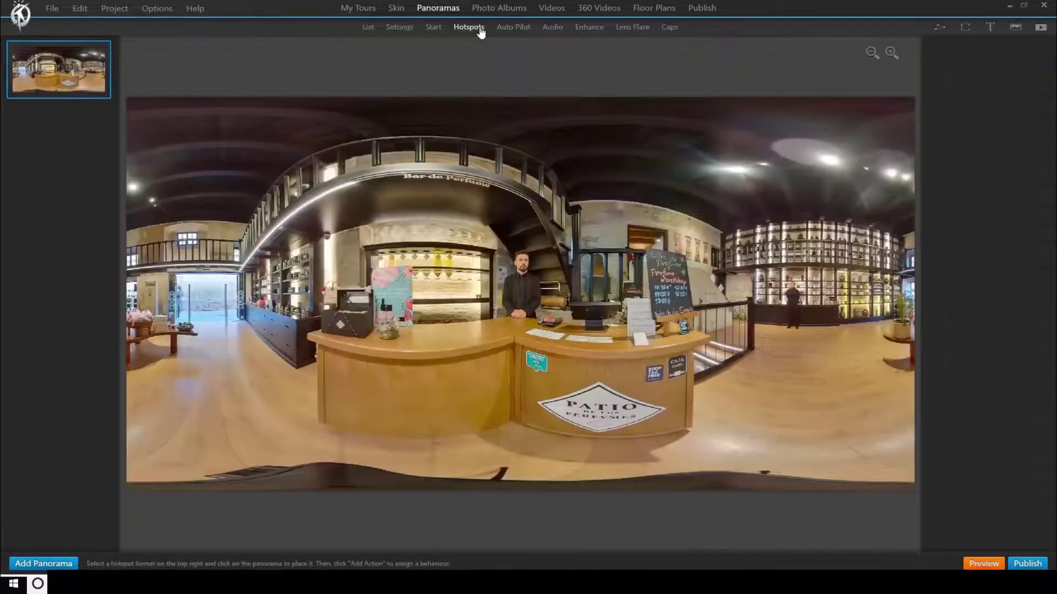
scroll(655, 268, up, 5)
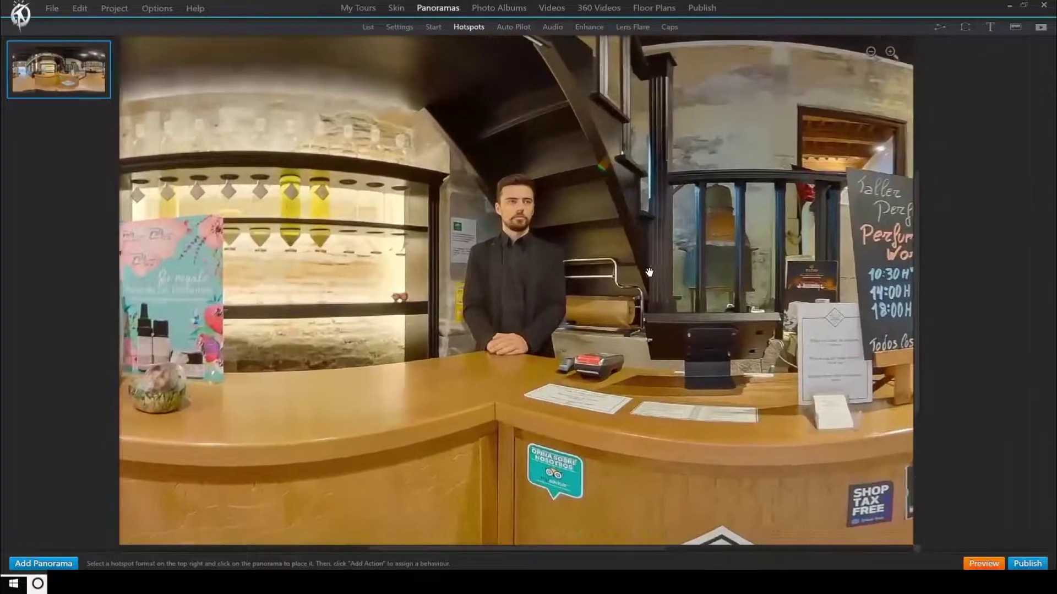
drag(655, 268, 564, 282)
Step: Play video_01.mp4 from the tour perfume folder, pause it, and compare its framing with the attendant area in the panorama
key(alt+Tab)
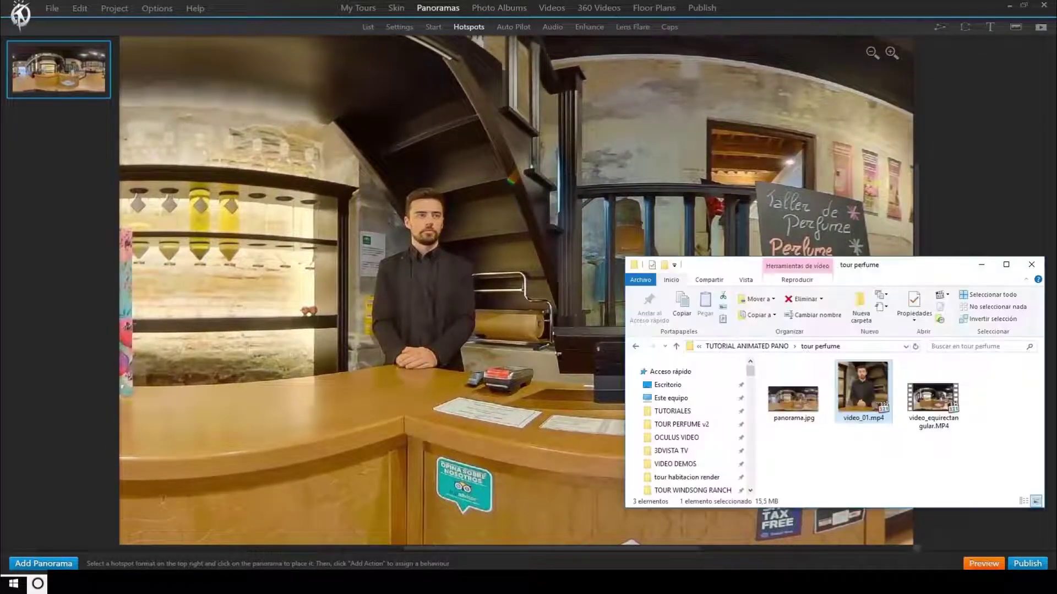
double_click(876, 392)
drag(524, 365, 604, 360)
click(528, 392)
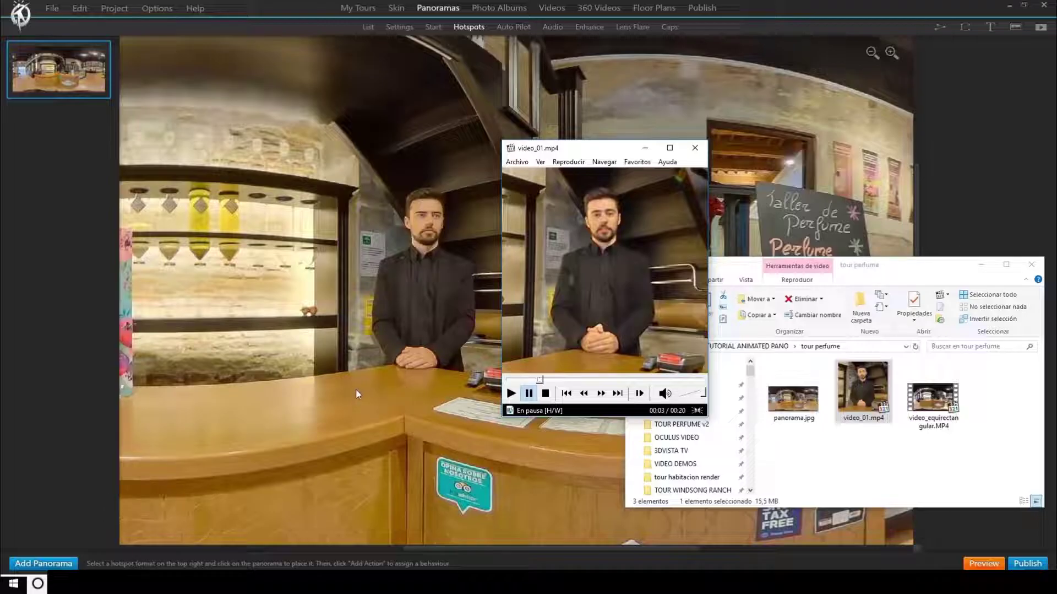
click(358, 188)
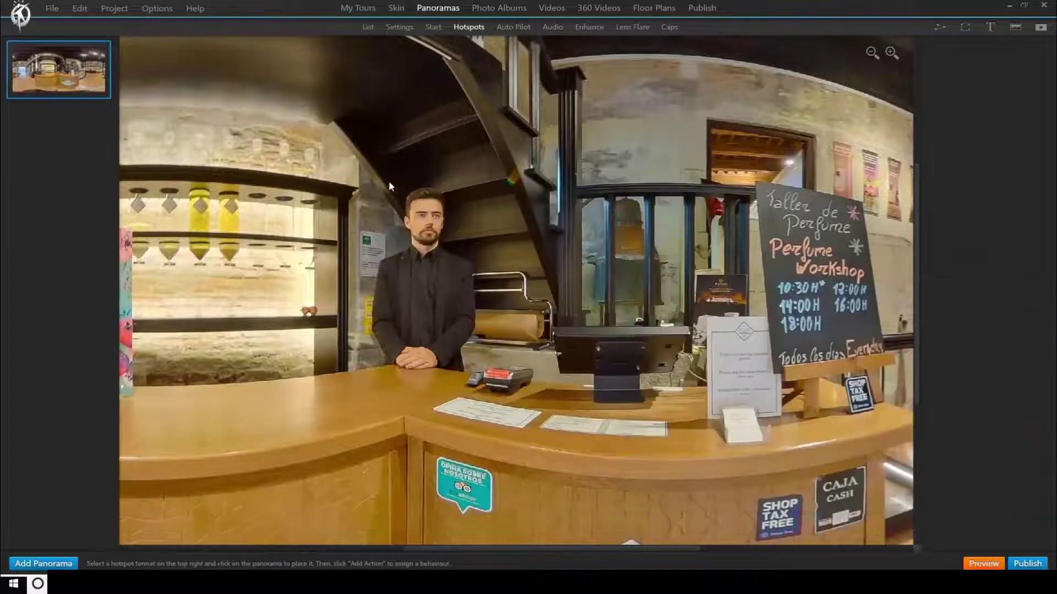
Step: Insert video_01.mp4 as a video hotspot drawn over the attendant, and align its two left corners with the video's framing
click(1042, 29)
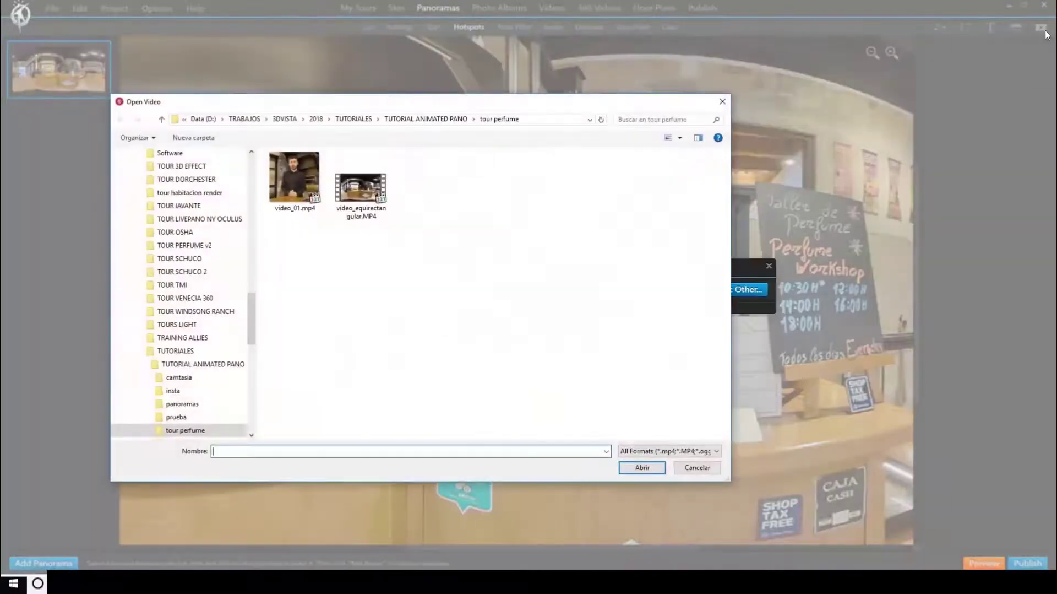
double_click(286, 182)
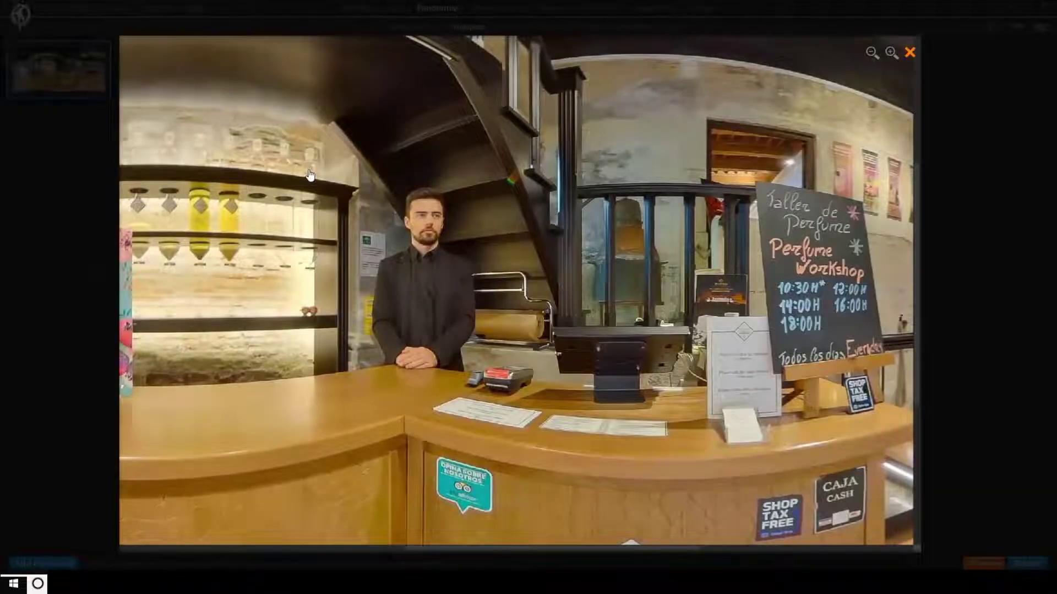
mouse_move(307, 170)
mouse_down()
mouse_move(568, 179)
mouse_move(547, 178)
mouse_move(540, 237)
mouse_move(545, 388)
mouse_move(313, 387)
mouse_up()
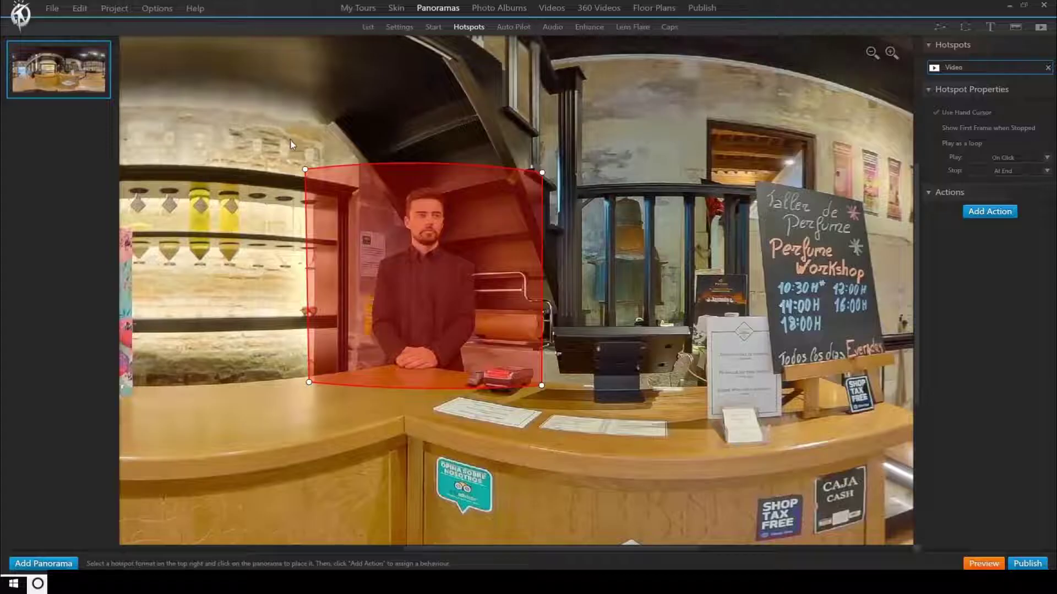
drag(306, 170, 310, 168)
drag(308, 381, 315, 381)
drag(310, 168, 314, 169)
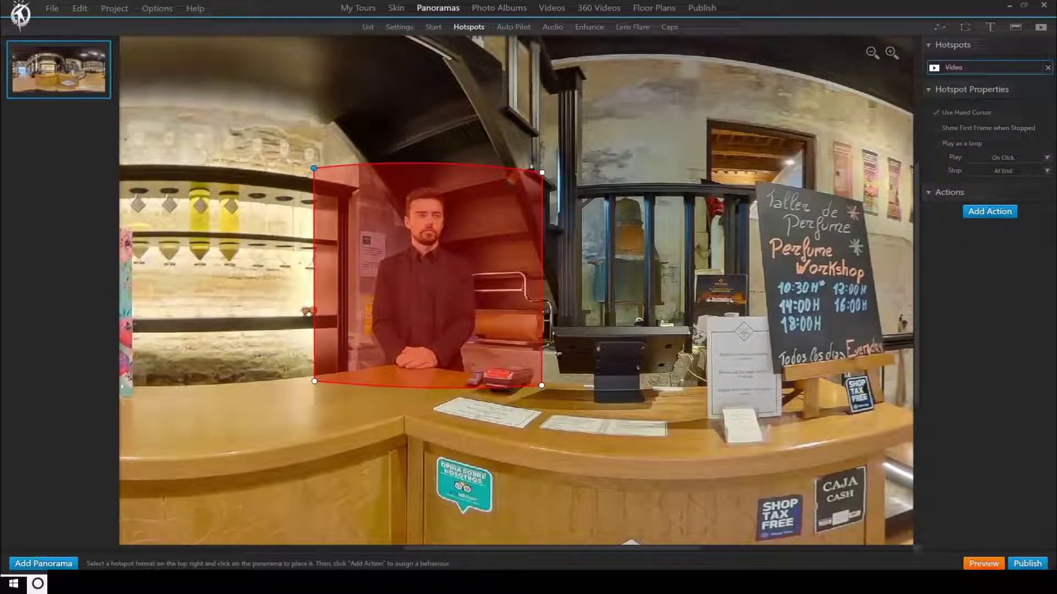
Step: Reopen video_01.mp4, pause it, and enlarge its player window beside the hotspot as an alignment reference
click(330, 583)
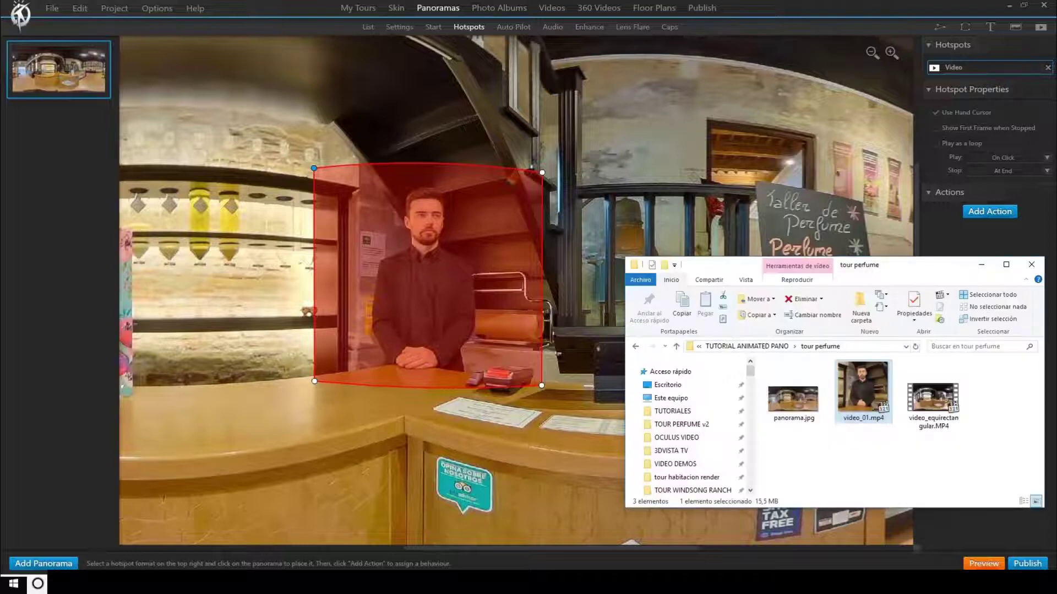
double_click(857, 384)
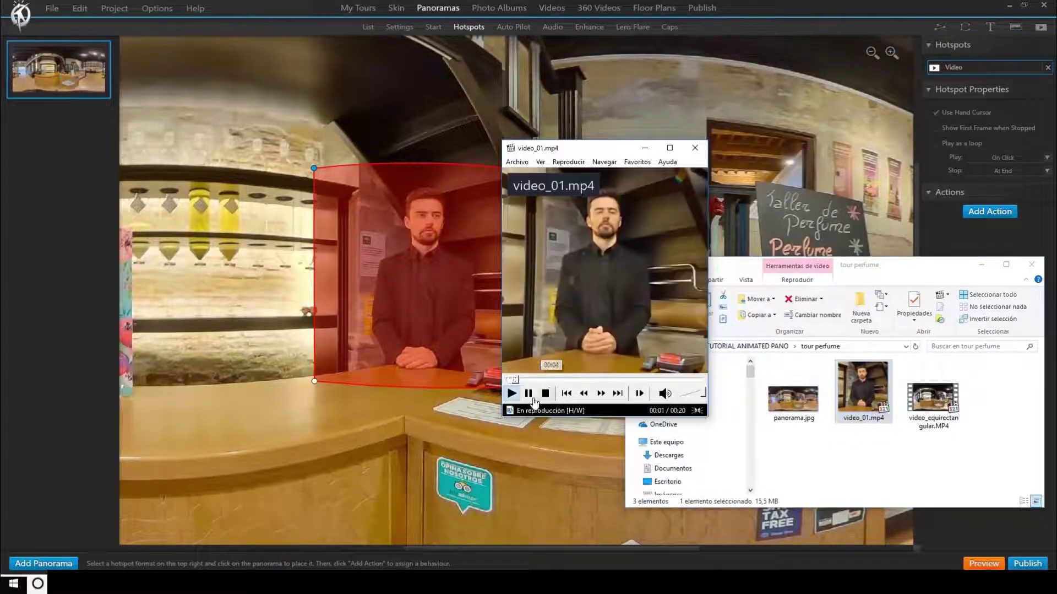
click(538, 398)
click(982, 264)
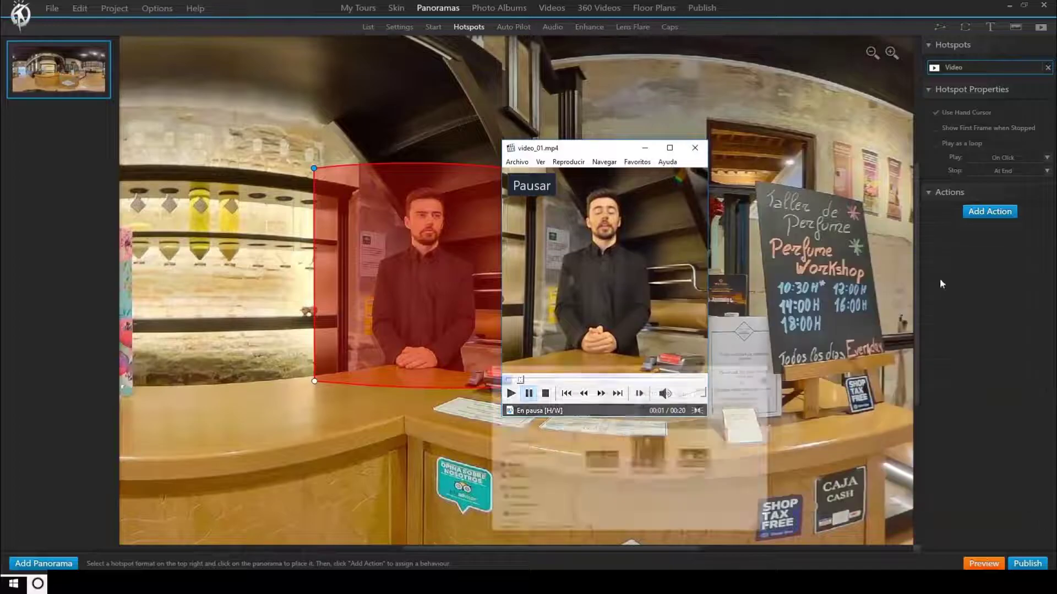
drag(580, 139, 659, 136)
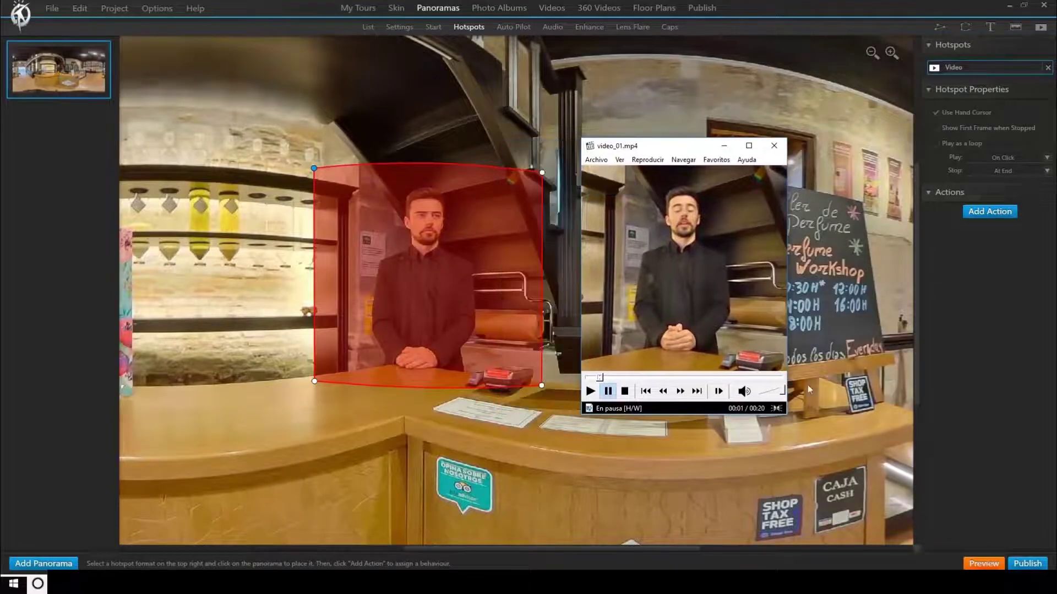
drag(787, 414, 864, 472)
drag(787, 137, 802, 128)
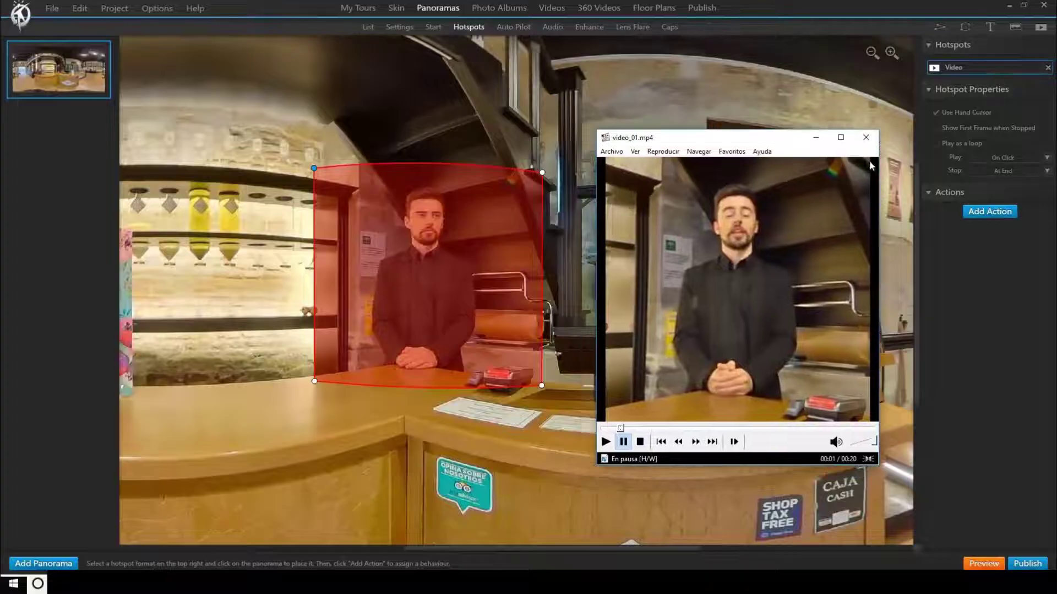
Step: Align the hotspot's two upper corners with the edges of the reference video and close the video player
drag(543, 173, 544, 169)
key(alt+Tab)
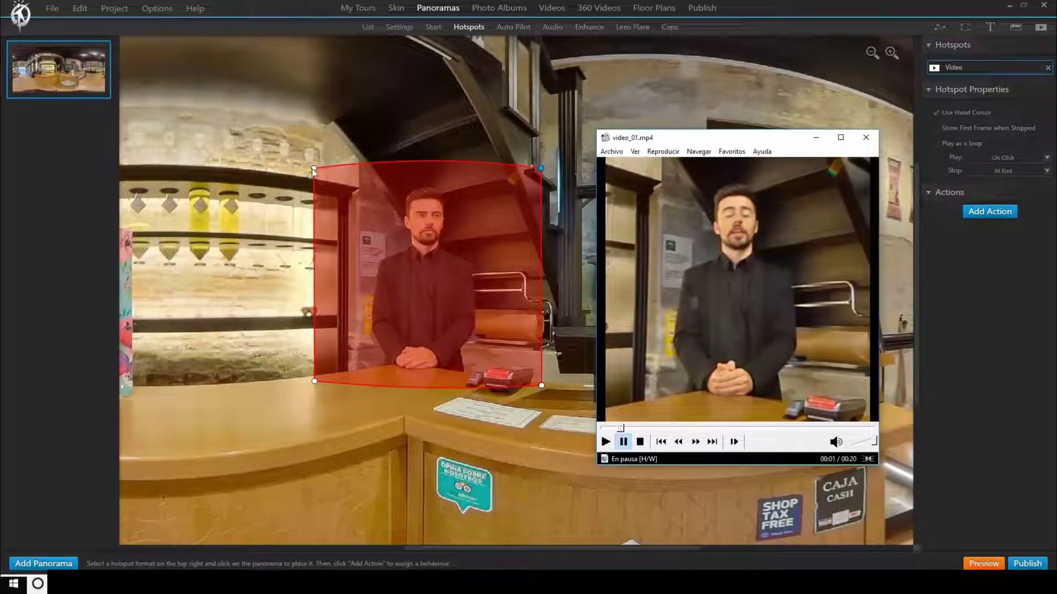
key(alt+F4)
drag(313, 170, 313, 173)
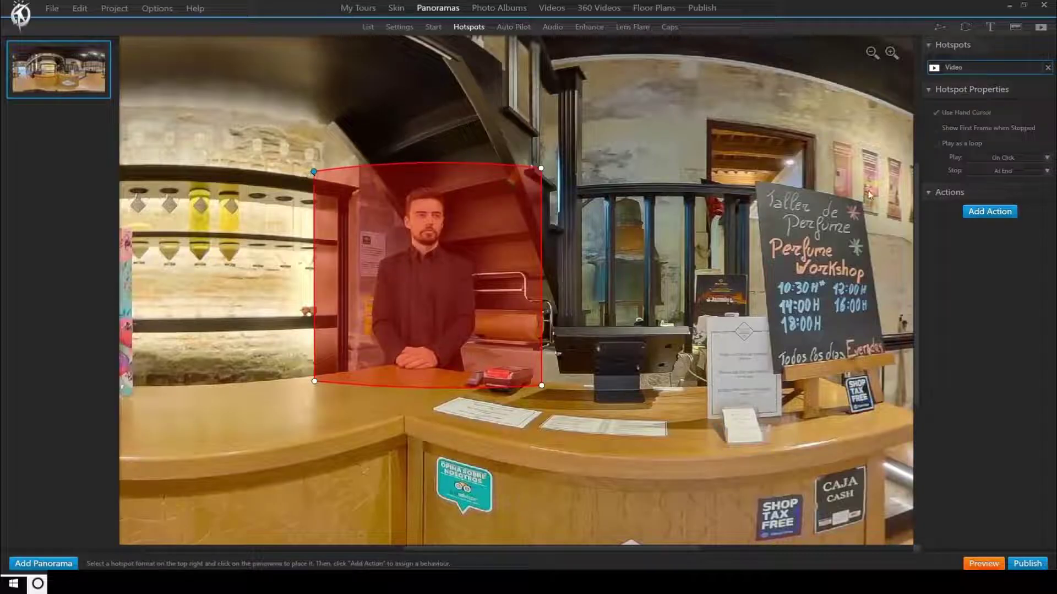
Step: Enable Show First Frame when Stopped for the video hotspot and preview the tour
click(937, 128)
click(934, 128)
click(994, 563)
Step: Fine-tune the hotspot's lower corners, checking the video's alignment in the tour preview
drag(314, 382, 315, 386)
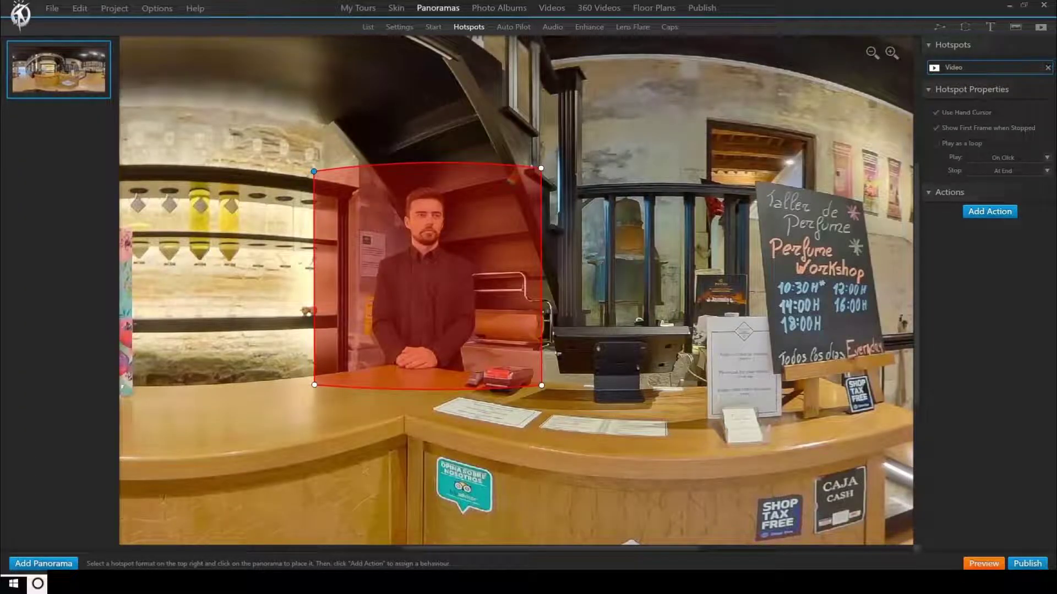
click(418, 529)
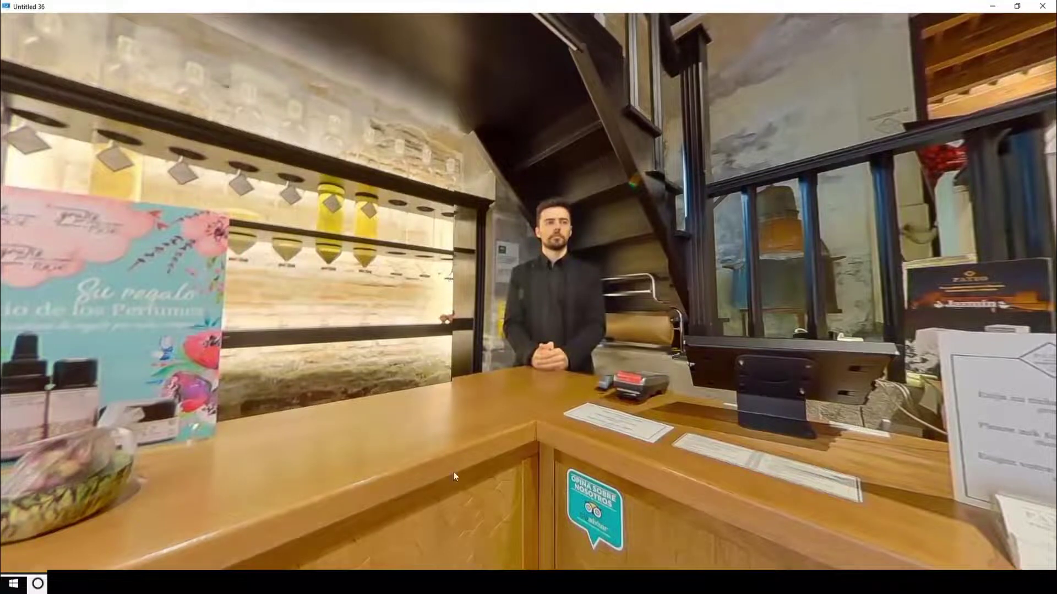
key(Escape)
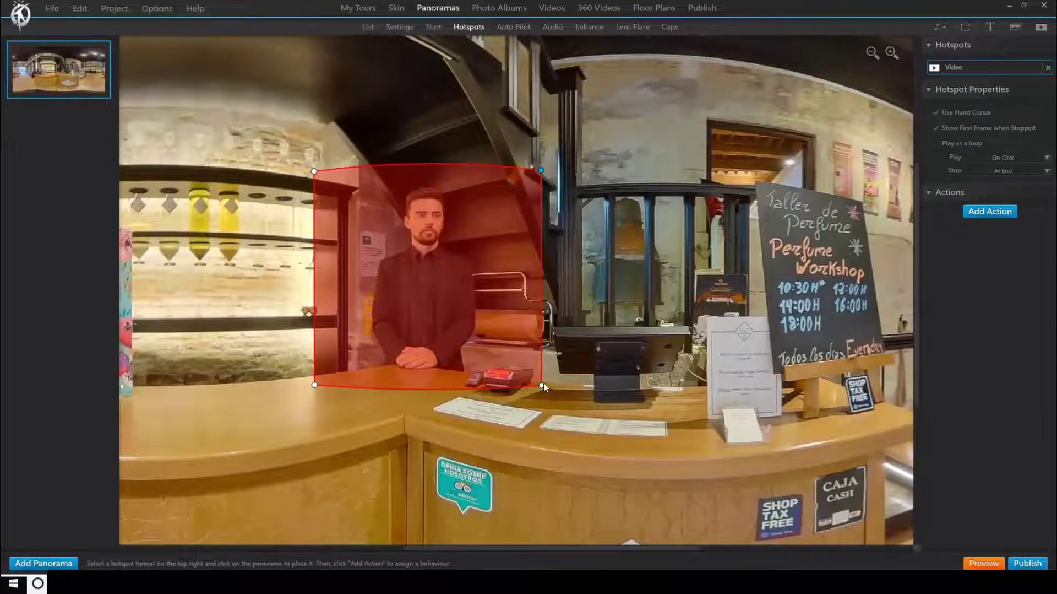
drag(543, 386, 540, 383)
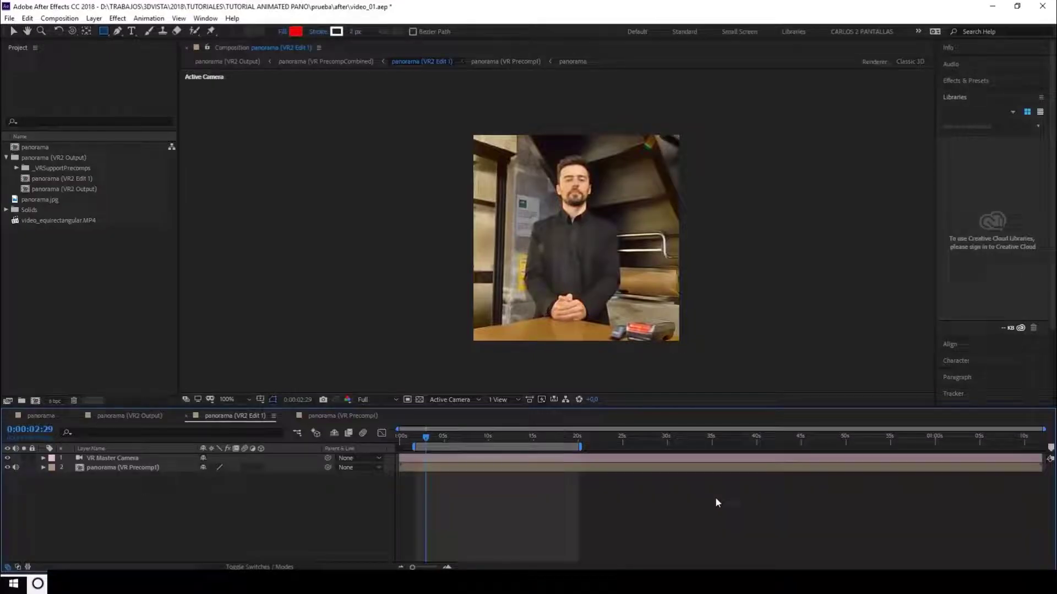
Step: Switch to After Effects and add a white solid layer to the panorama (VR2 Edit 1) composition
click(93, 18)
mouse_move(158, 34)
click(283, 43)
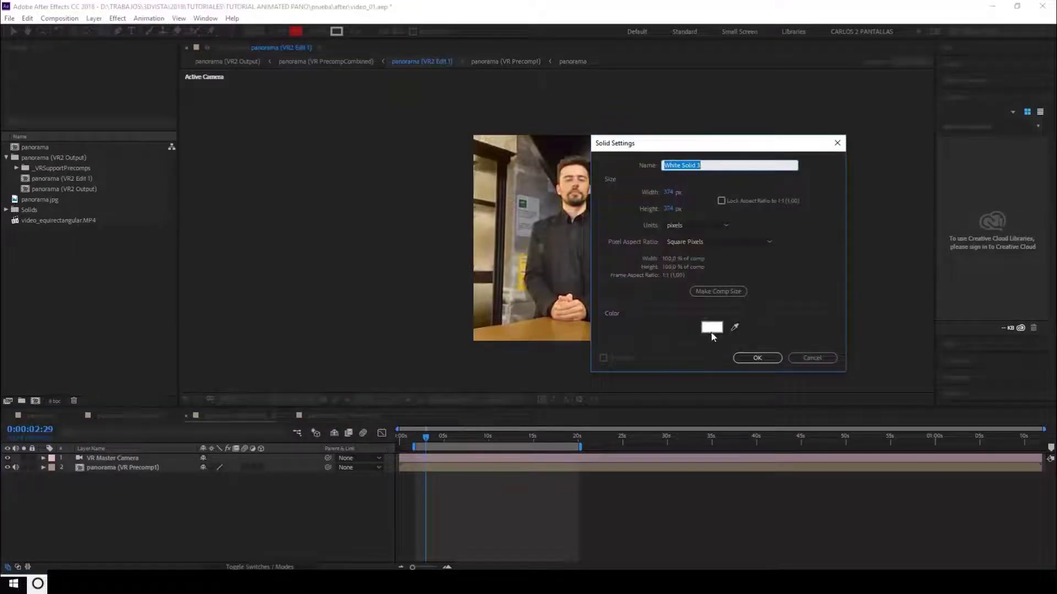
click(747, 359)
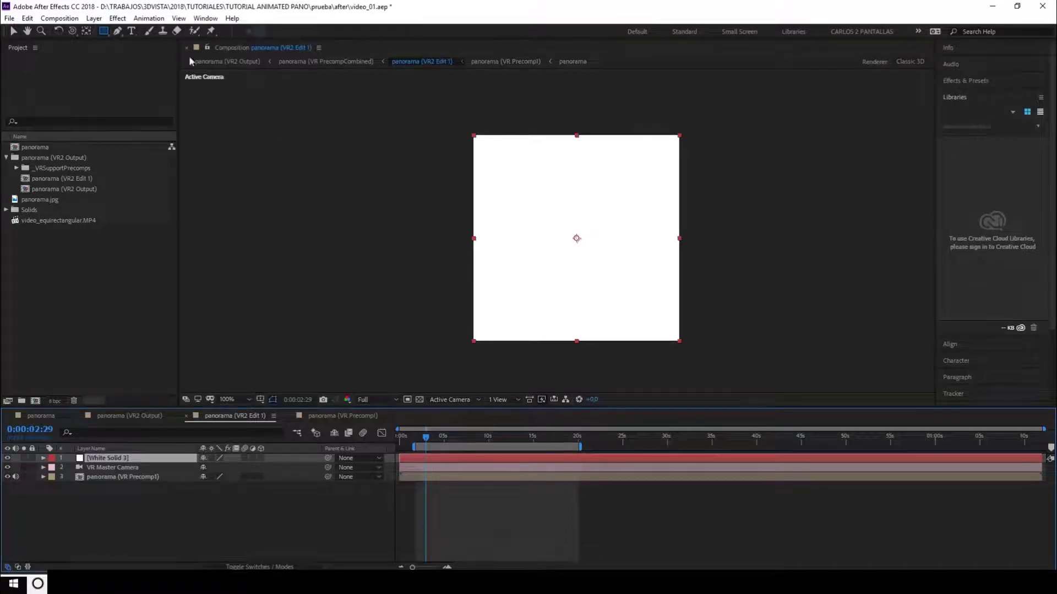
Step: Add a full-size rectangular mask to the white solid, invert it, and set Mask Expansion to -2 pixels for a thin border
double_click(103, 32)
key(v)
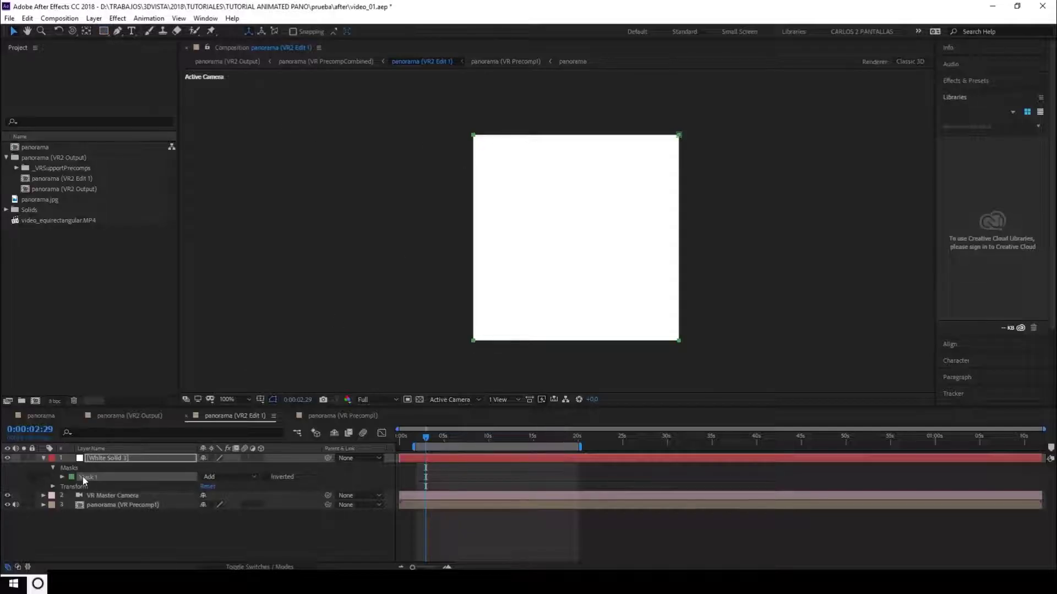
click(266, 476)
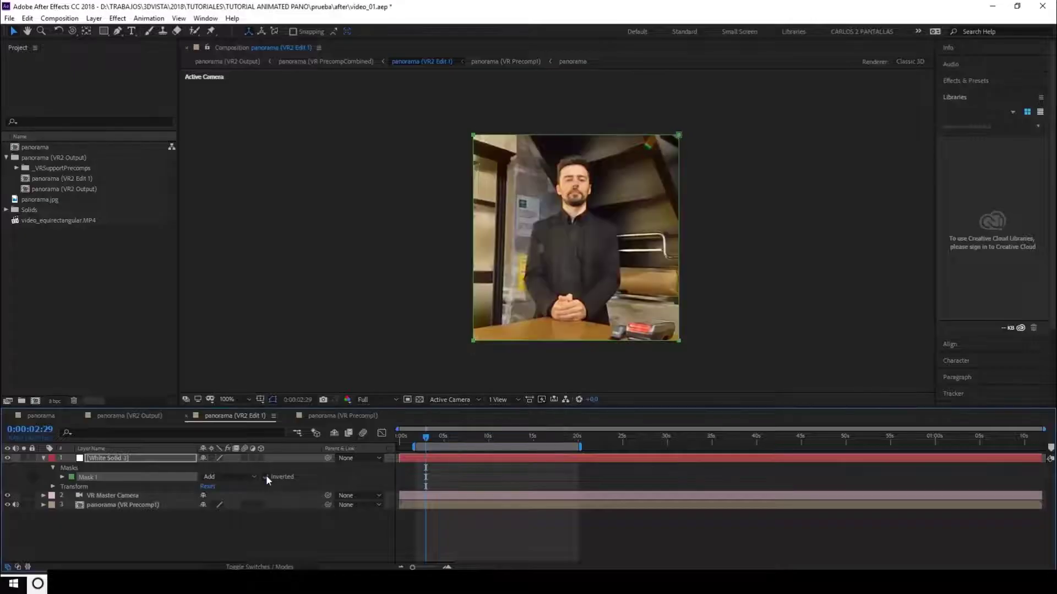
click(63, 476)
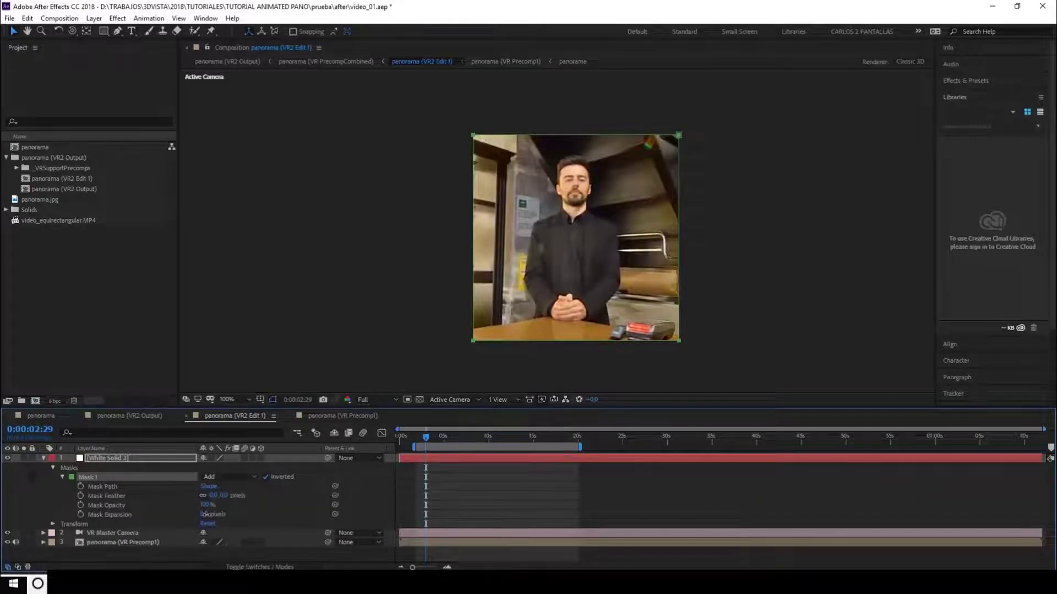
drag(204, 514, 202, 514)
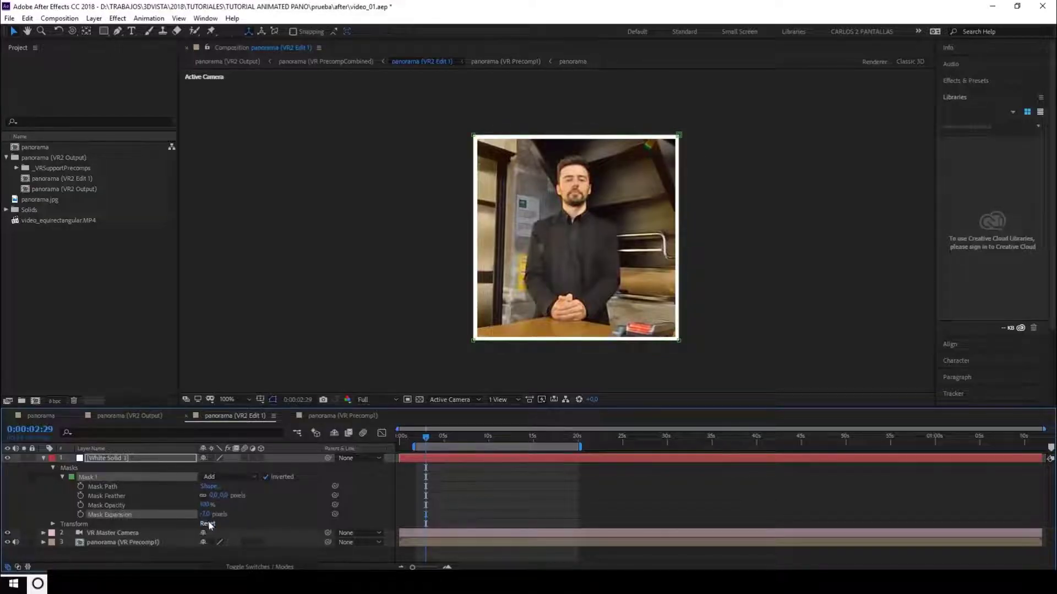
click(208, 514)
drag(210, 520, 205, 519)
key(Return)
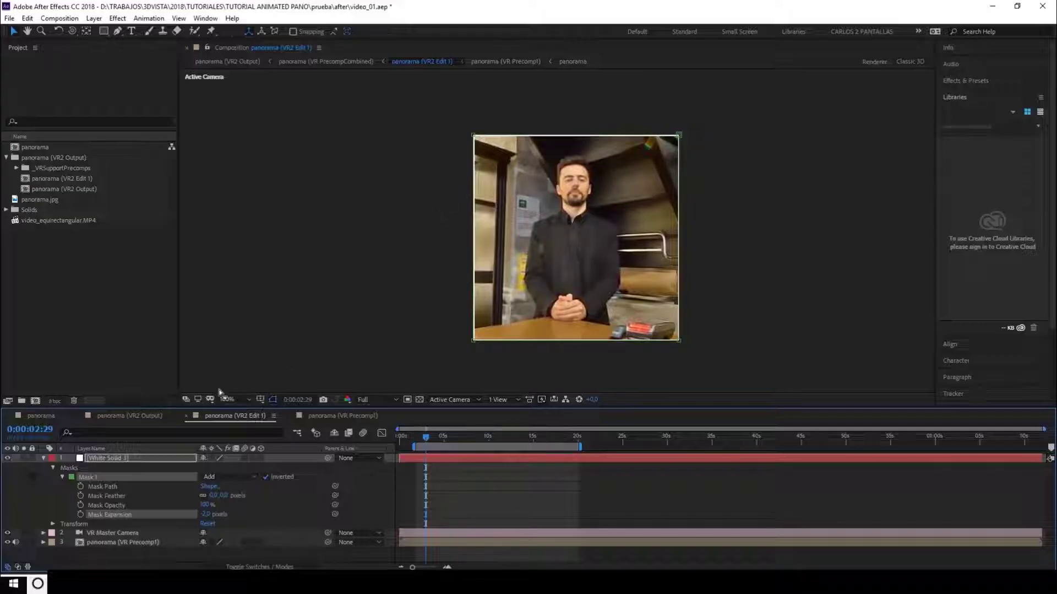
Step: In the panorama (VR2 Output) composition, examine how the white border outlines the attendant's video area within the whole panorama
click(134, 416)
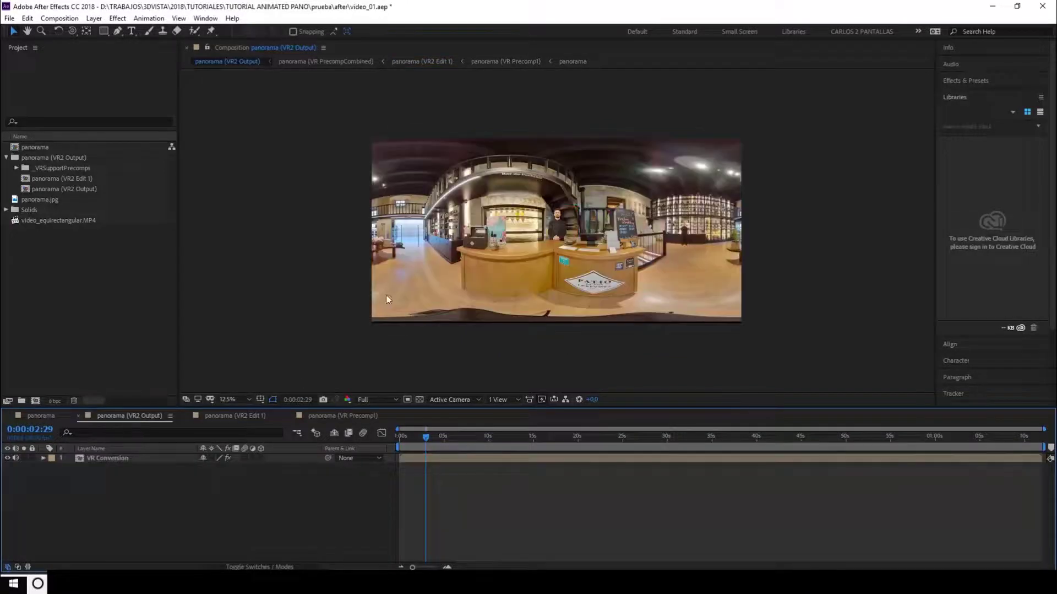
scroll(574, 179, up, 2)
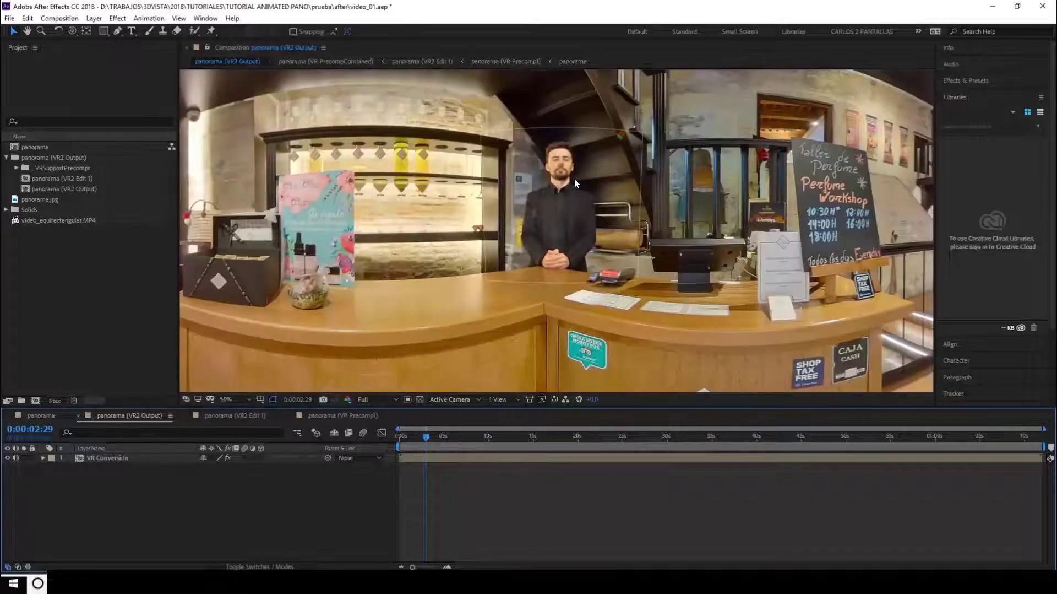
scroll(574, 178, up, 1)
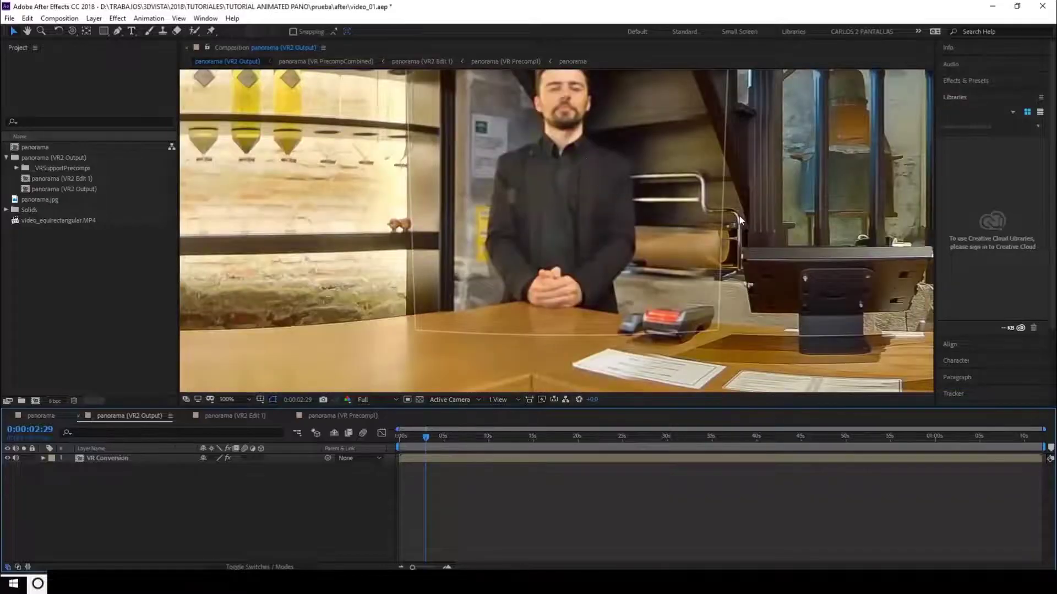
drag(741, 220, 582, 367)
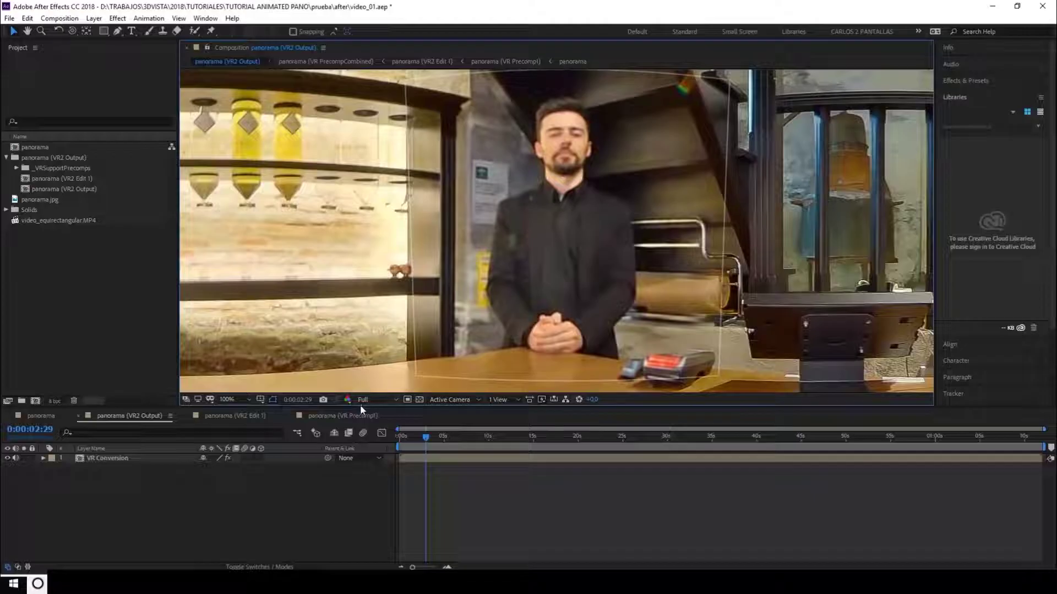
drag(360, 407, 361, 477)
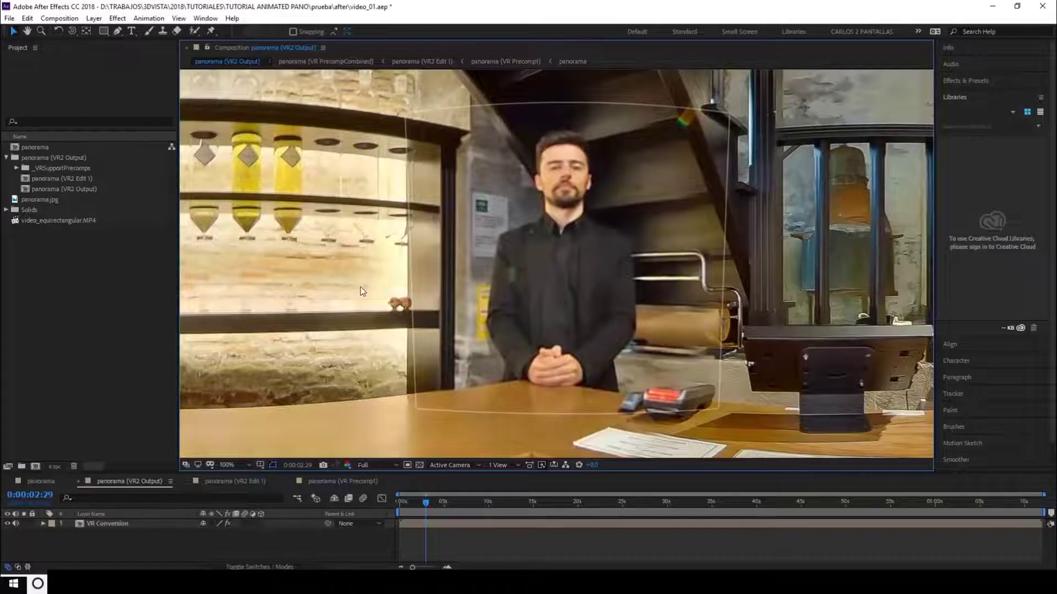
scroll(361, 290, down, 4)
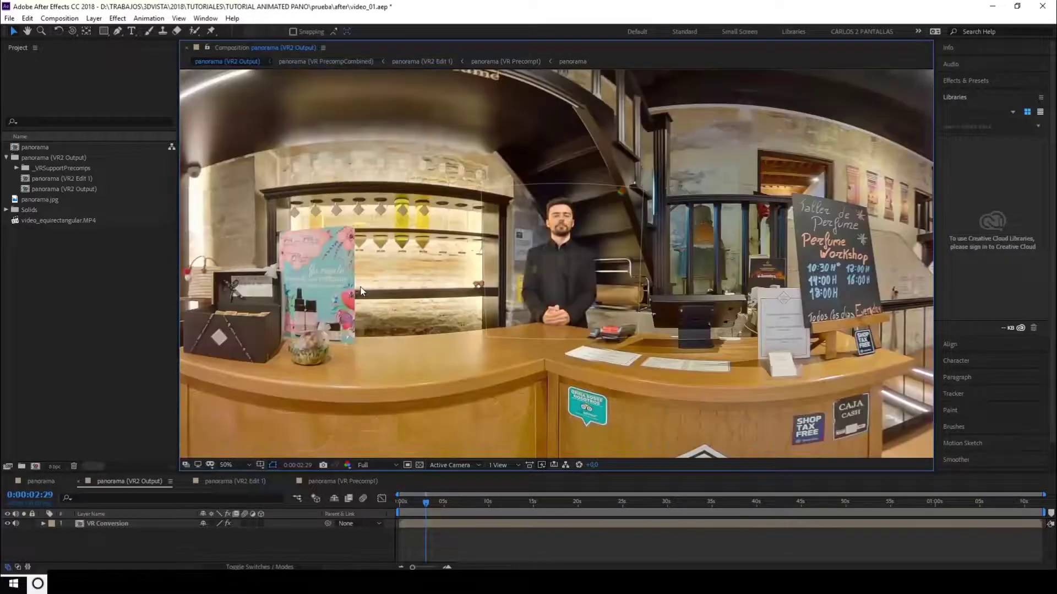
scroll(360, 285, down, 1)
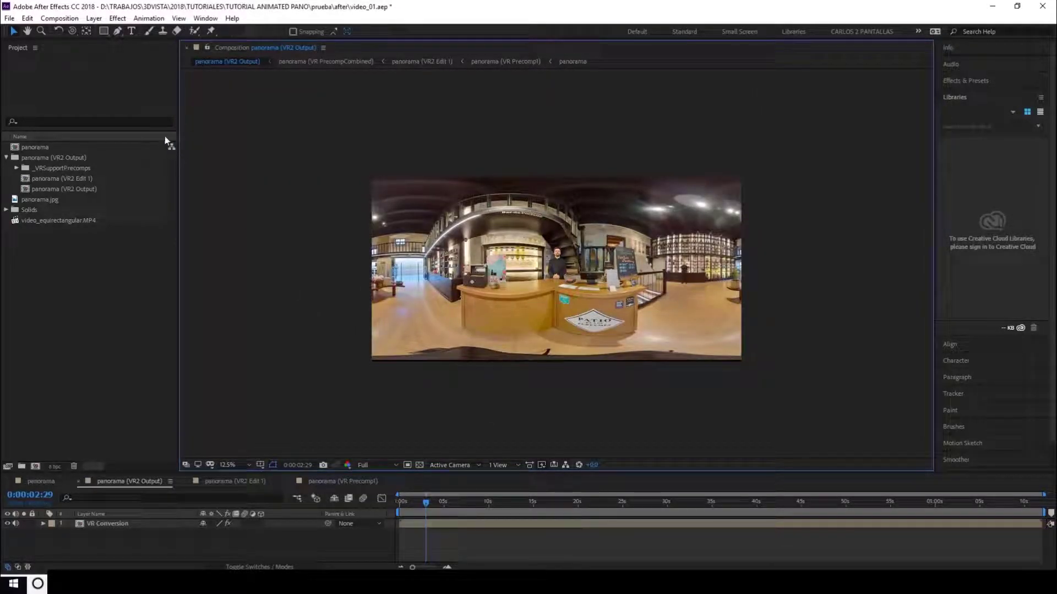
click(77, 19)
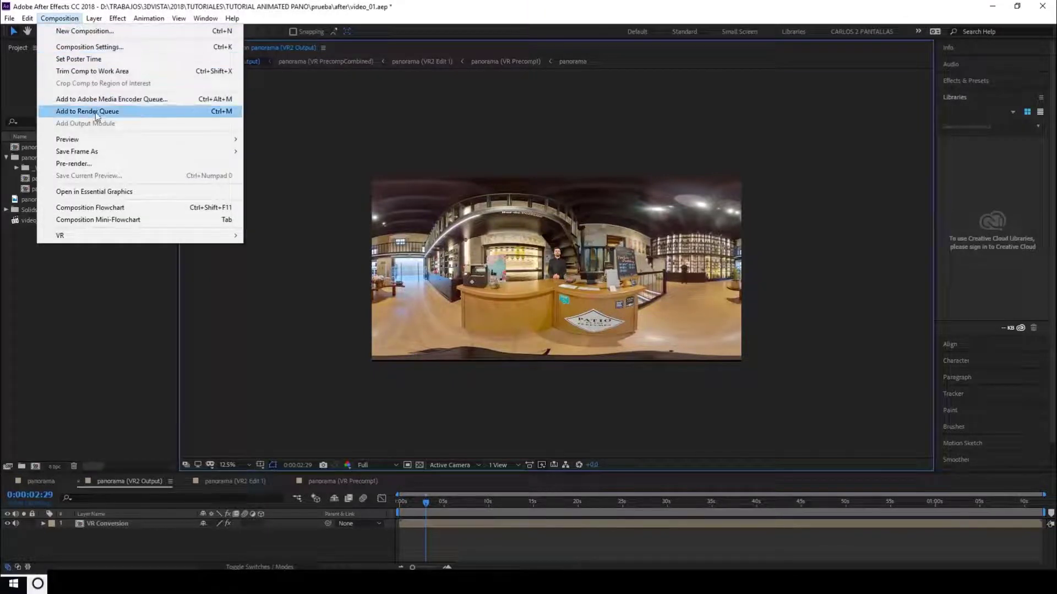
mouse_move(93, 153)
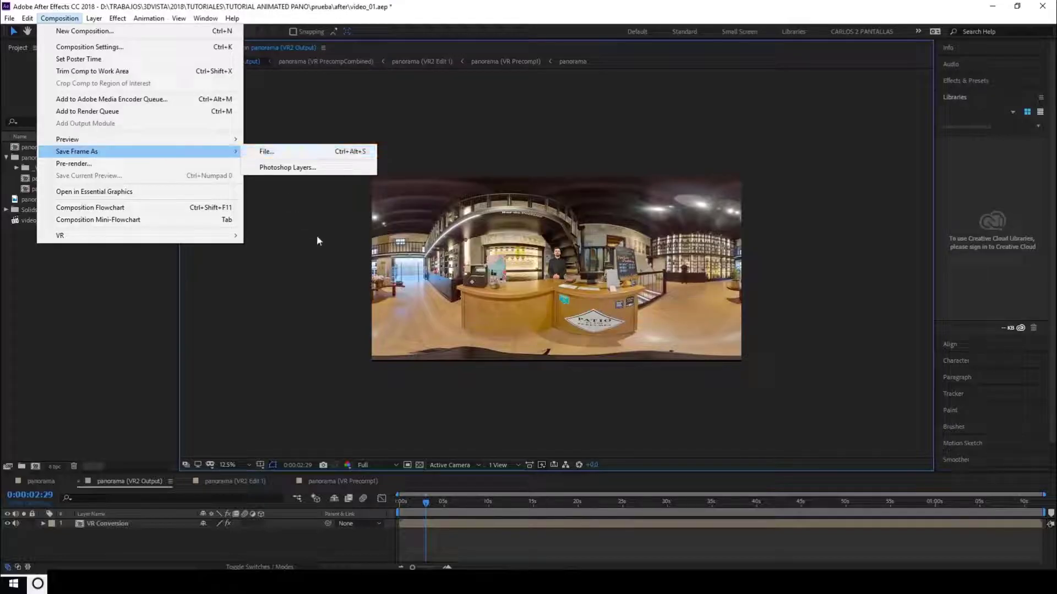
click(398, 464)
click(397, 464)
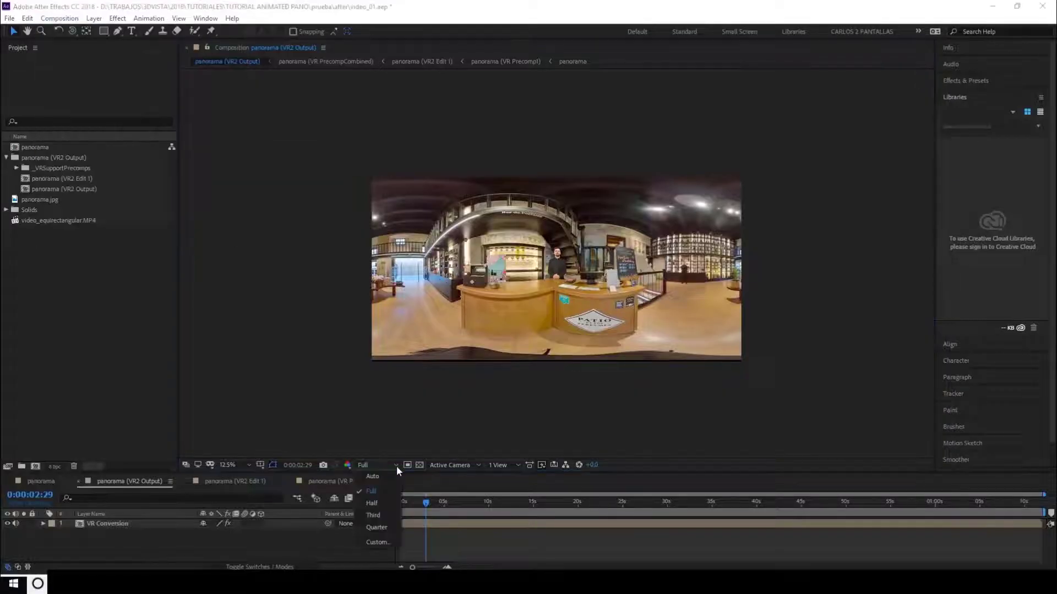
click(378, 502)
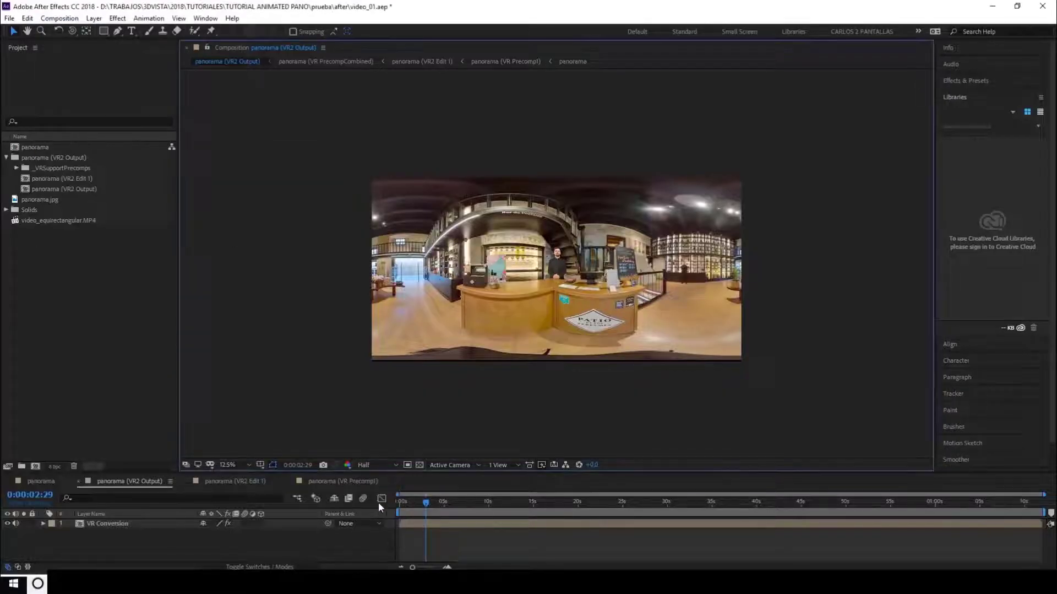
Step: Set the preview resolution to Full and queue the current frame of panorama (VR2 Output) to be saved as a file
click(395, 464)
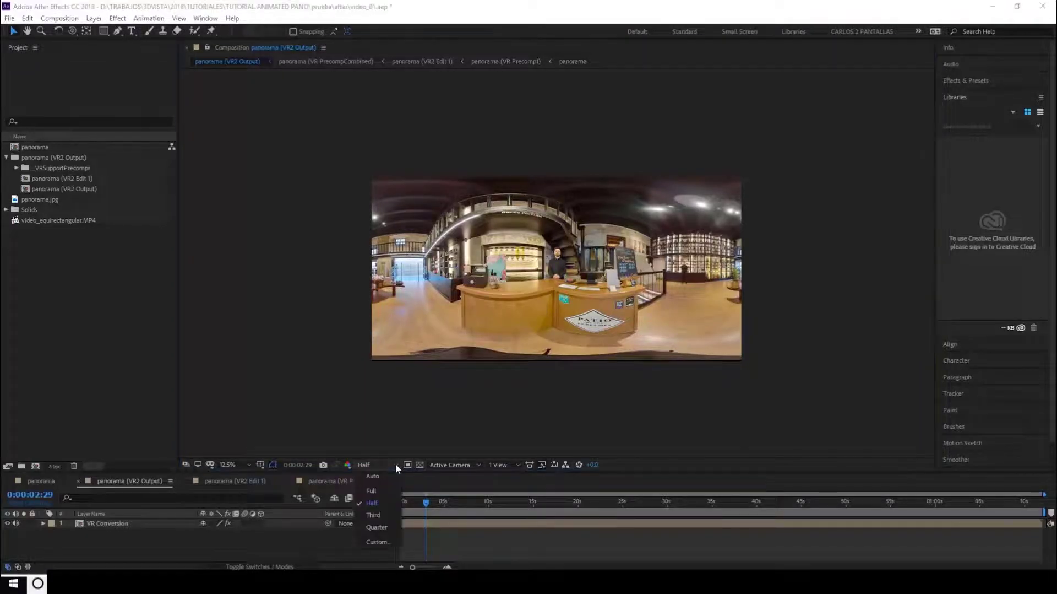
click(375, 489)
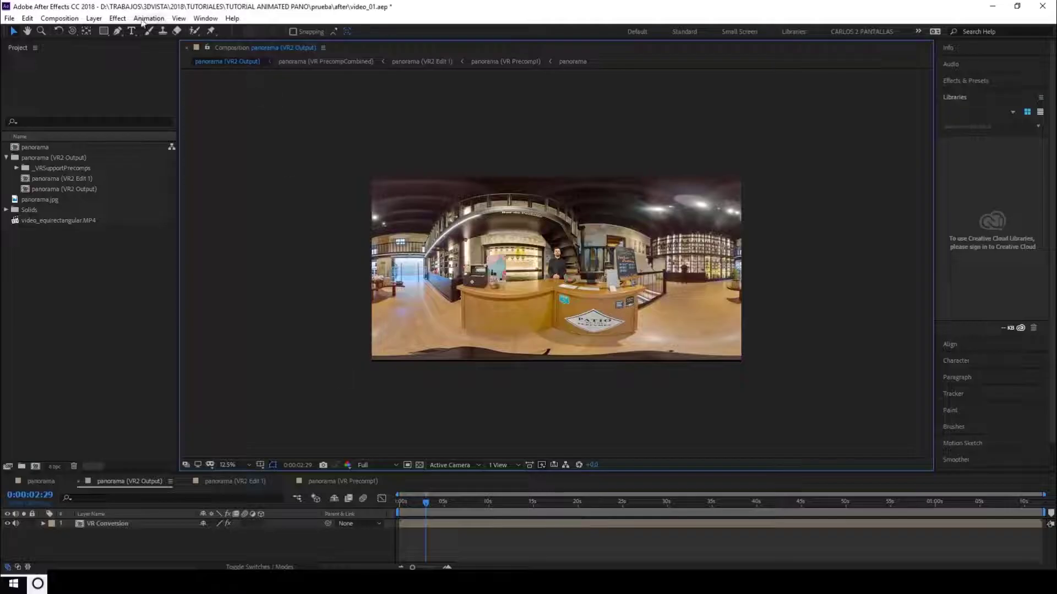
click(77, 21)
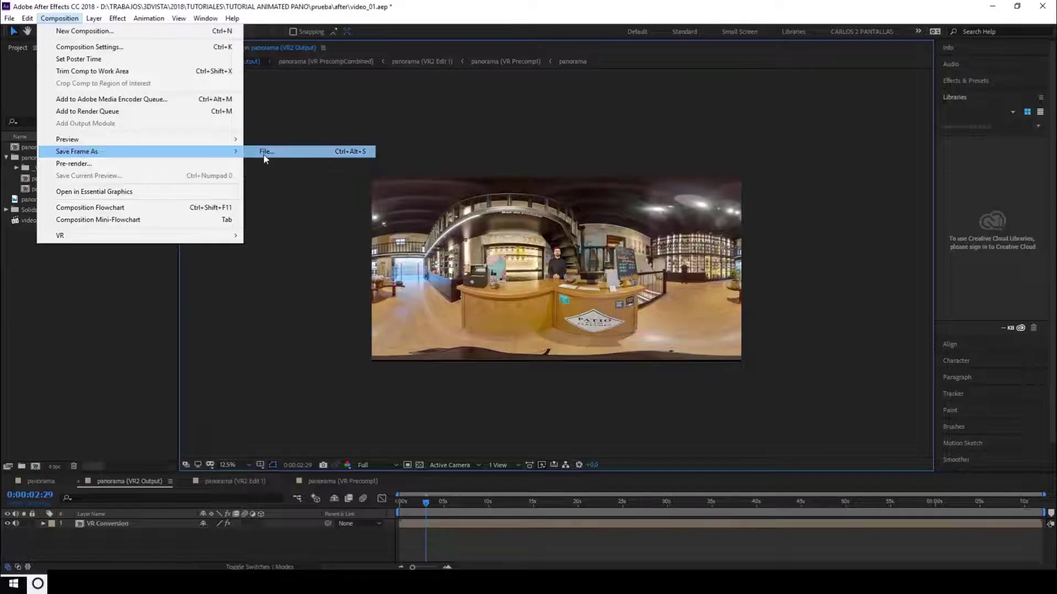
click(265, 152)
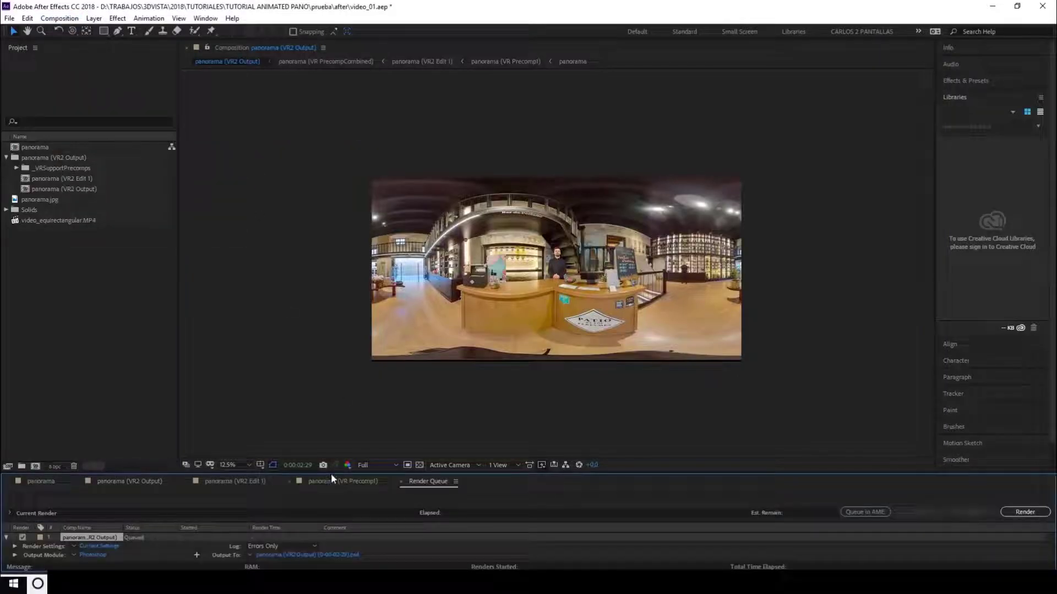
drag(332, 473, 315, 416)
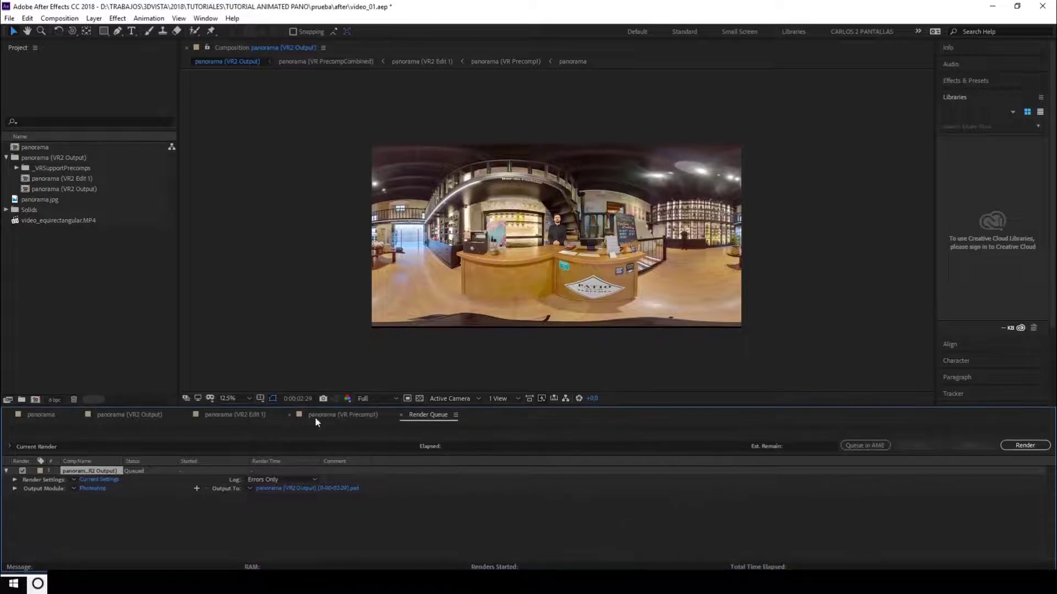
Step: Set the queued frame's output format to JPEG Sequence
click(94, 488)
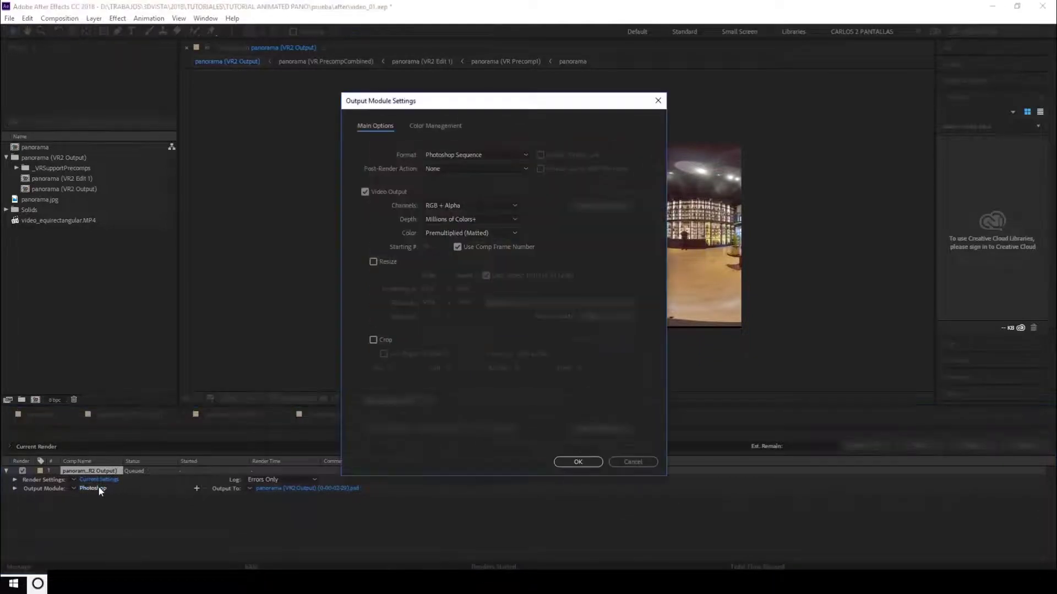
click(503, 151)
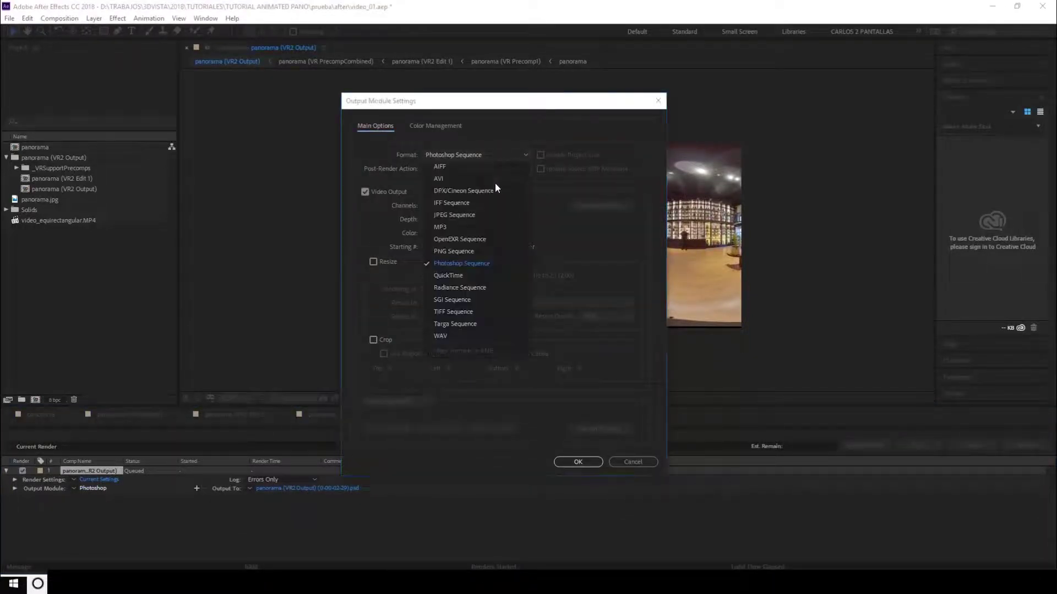
click(458, 216)
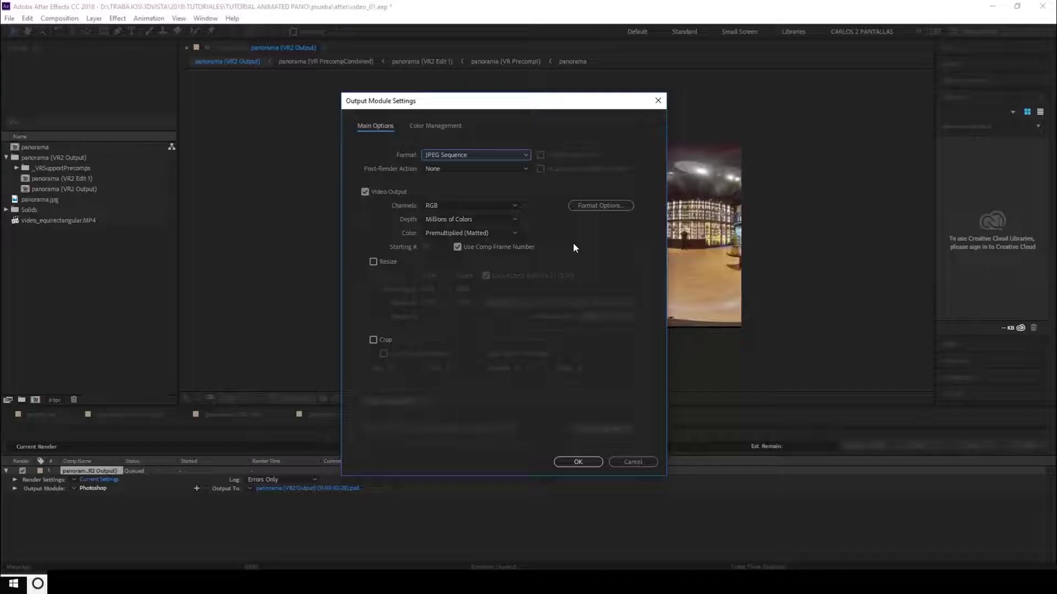
click(580, 463)
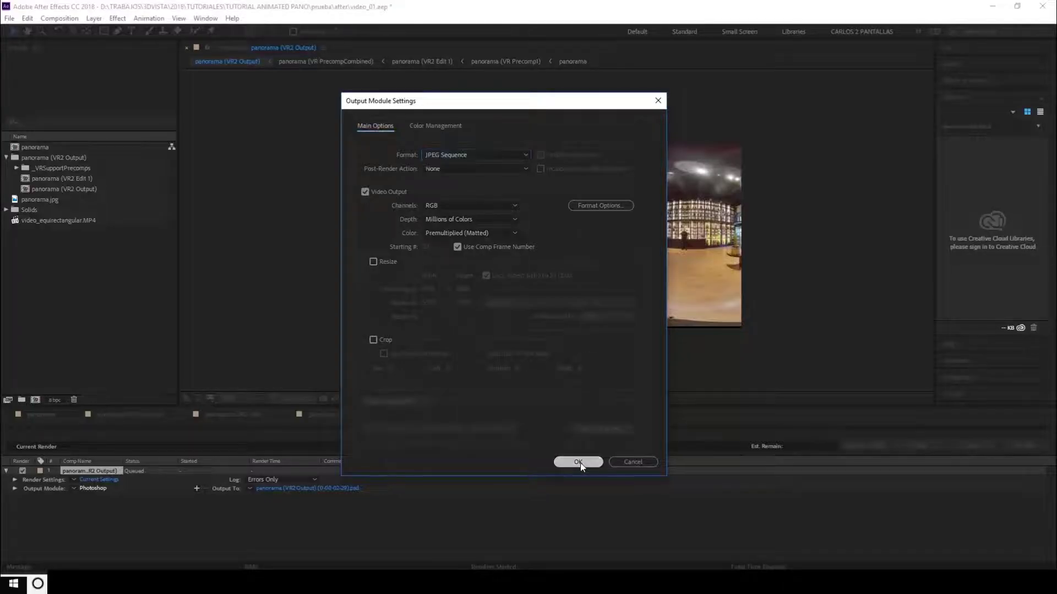
Step: Set the frame's output file to panorama_guide.jpg in the tour perfume folder and render it
click(327, 488)
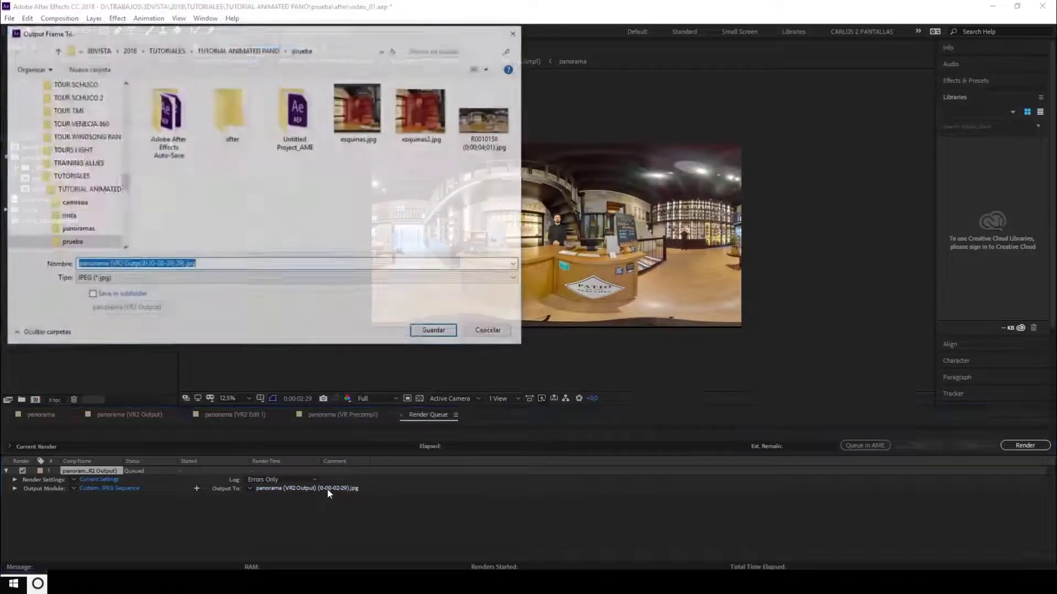
click(237, 50)
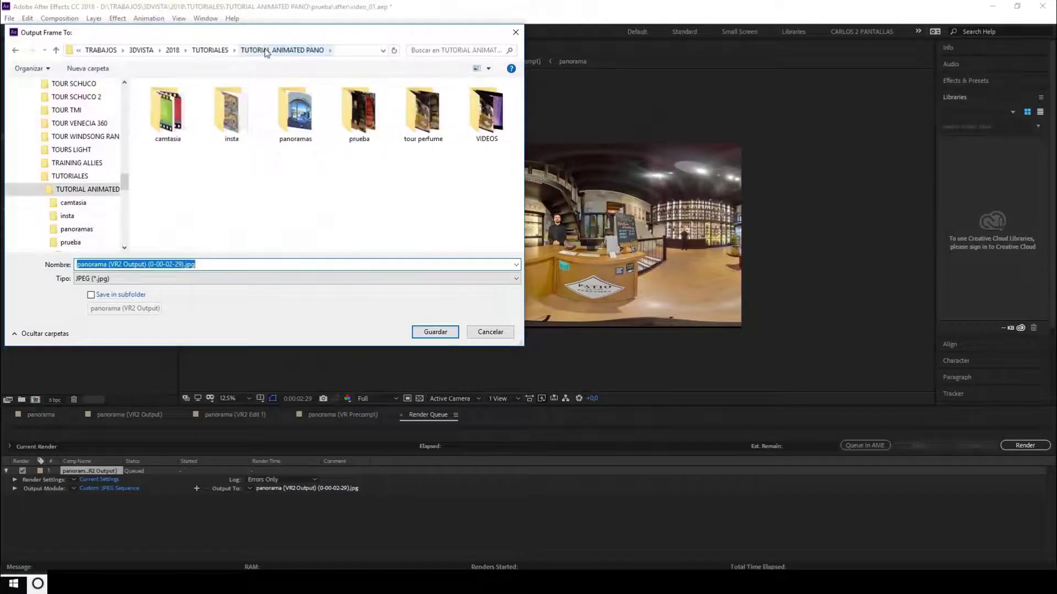
double_click(423, 113)
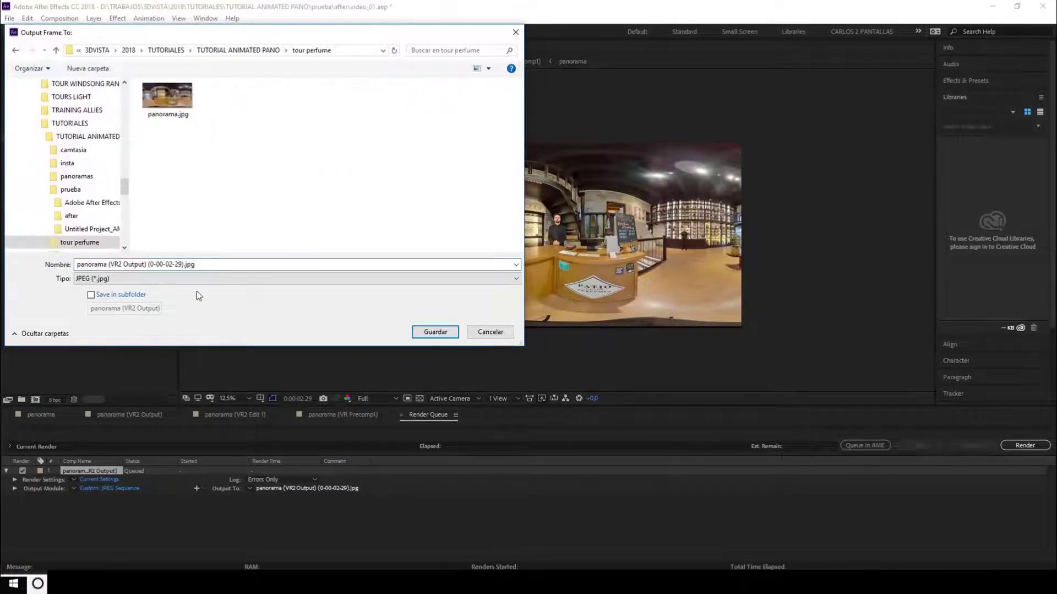
click(168, 102)
click(109, 265)
click(108, 264)
key(Delete)
text(_)
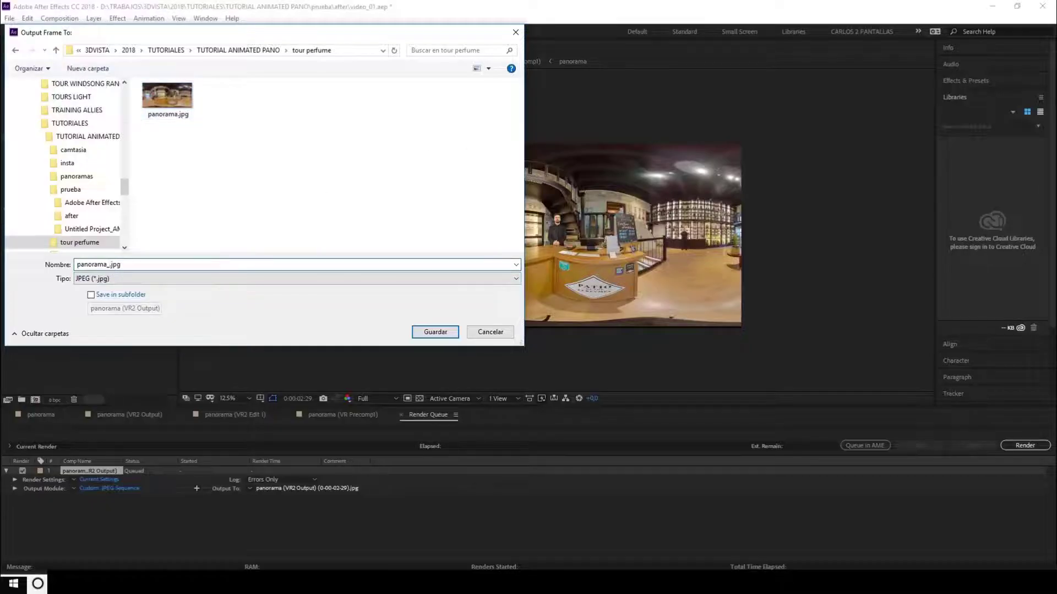
text(guide)
click(449, 332)
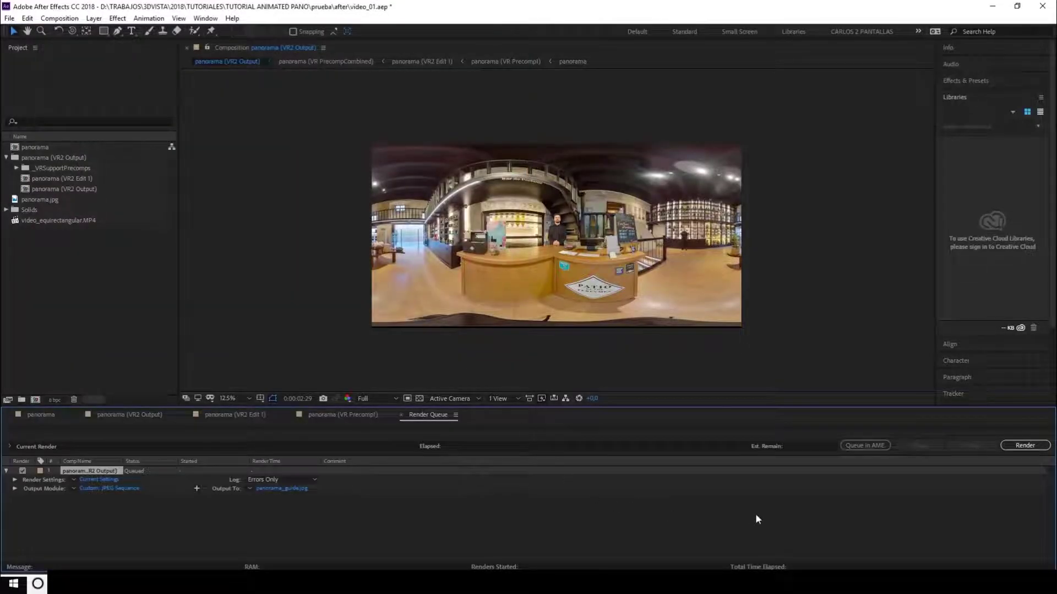
click(1024, 445)
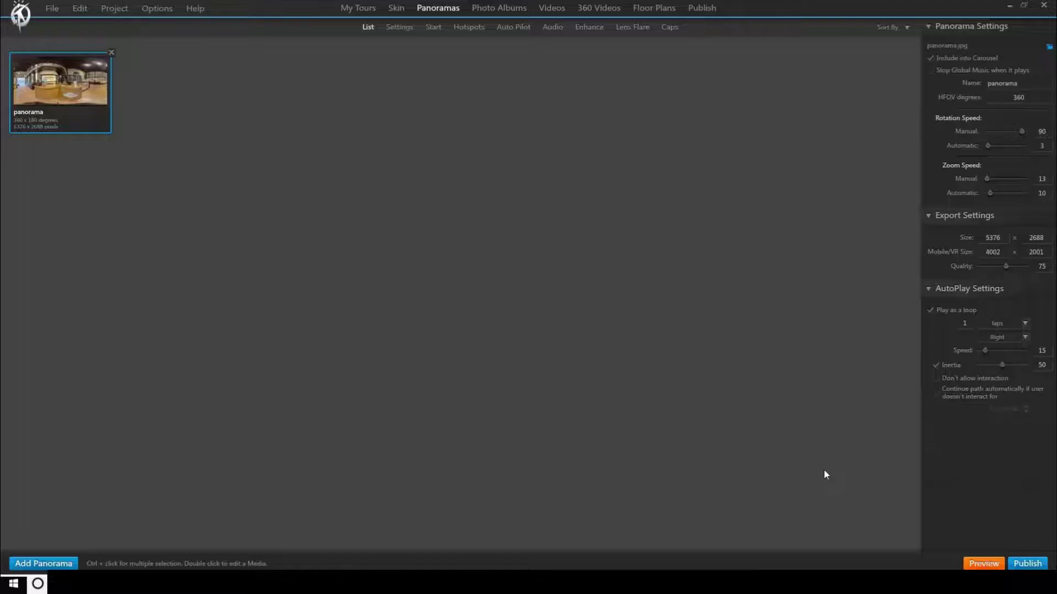
Step: Switch to 3DVista and replace the panorama's source image with panorama_guide.jpg
double_click(28, 83)
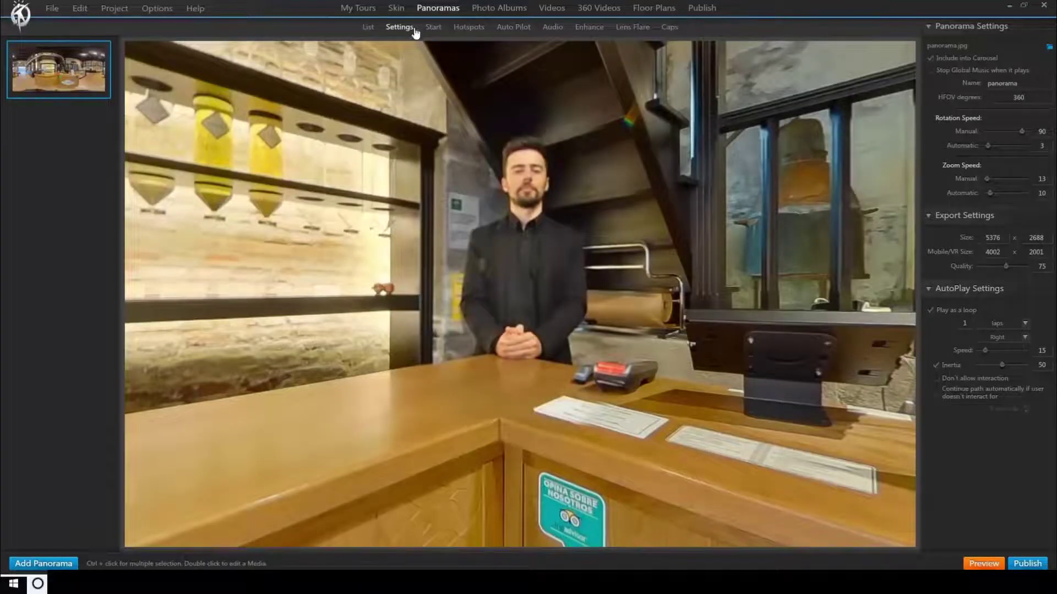
click(1051, 48)
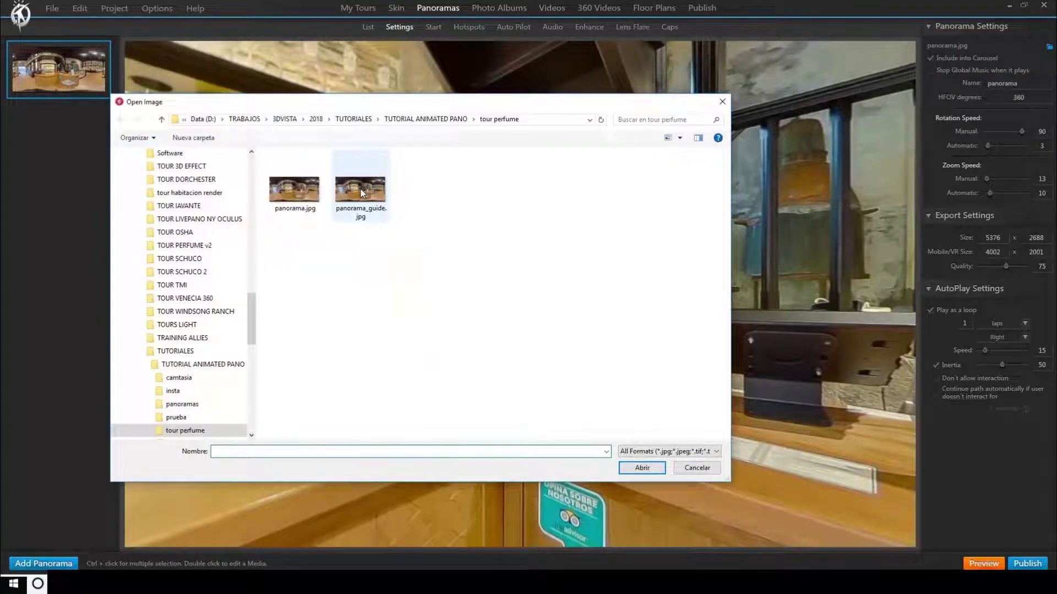
double_click(360, 192)
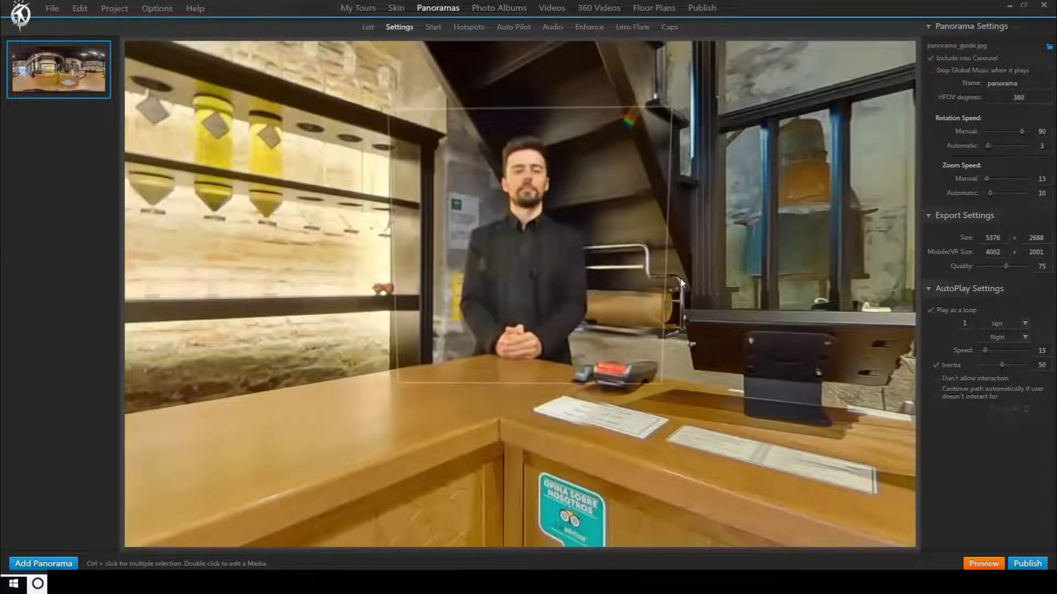
Step: Adjust the four corners of the attendant's video hotspot to match the thin white guide border in the panorama
click(469, 27)
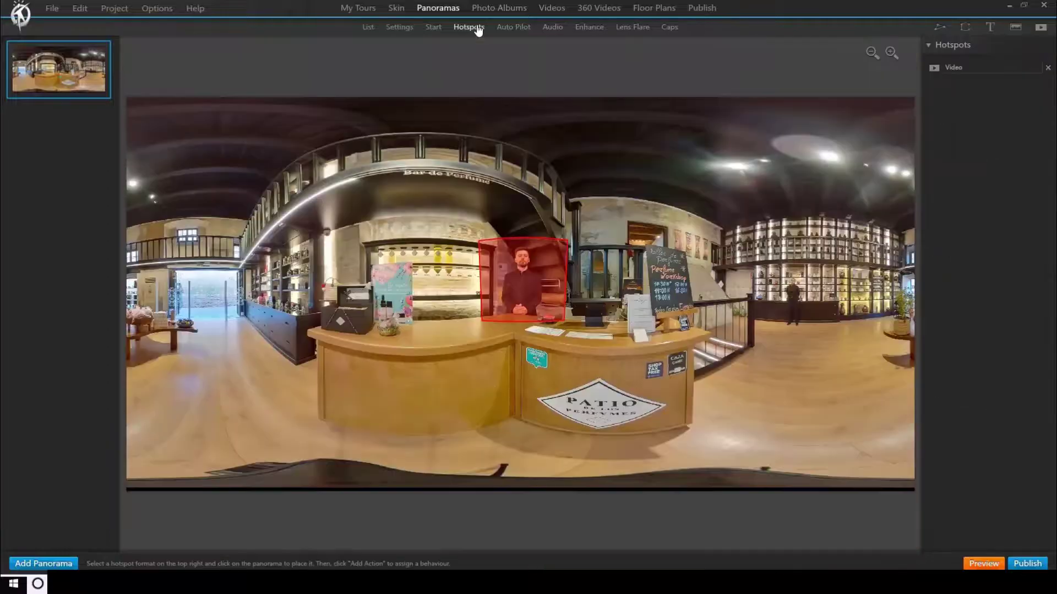
scroll(491, 156, up, 5)
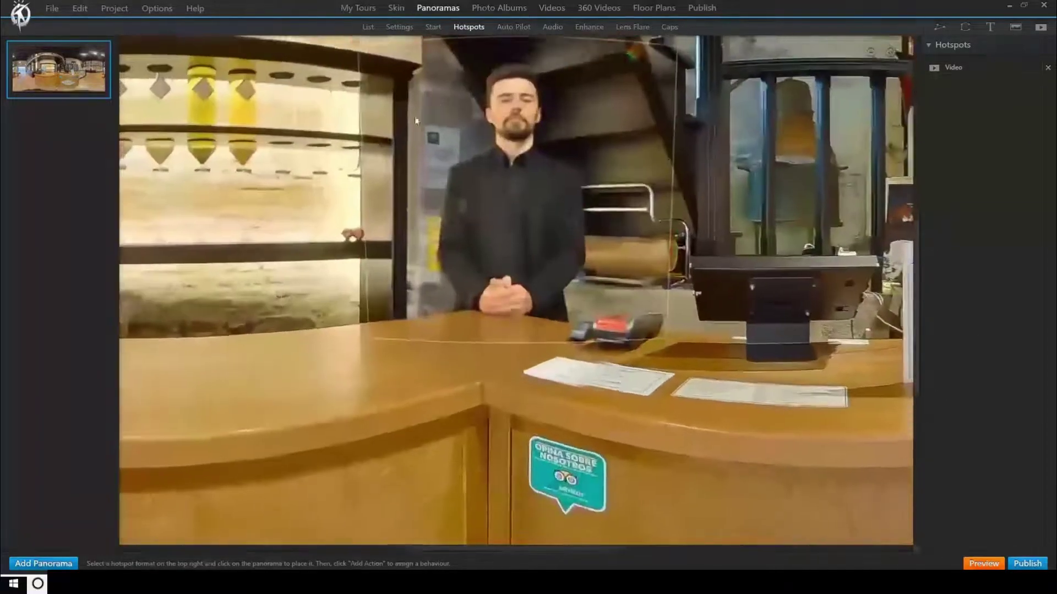
drag(305, 117, 298, 194)
scroll(296, 196, up, 2)
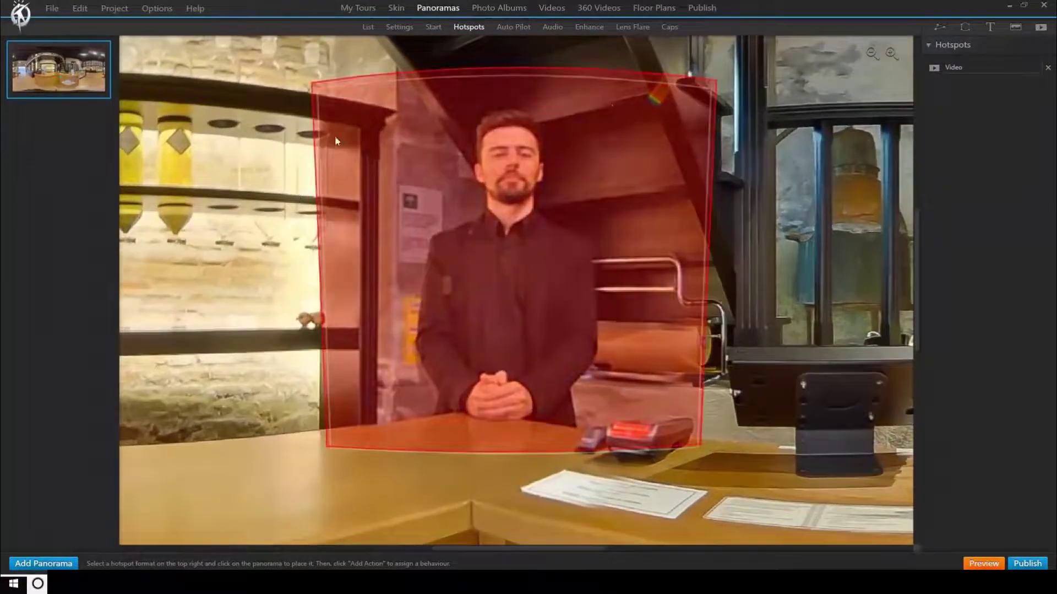
click(717, 83)
drag(717, 83, 712, 80)
drag(700, 444, 699, 444)
drag(312, 83, 317, 82)
drag(328, 445, 330, 447)
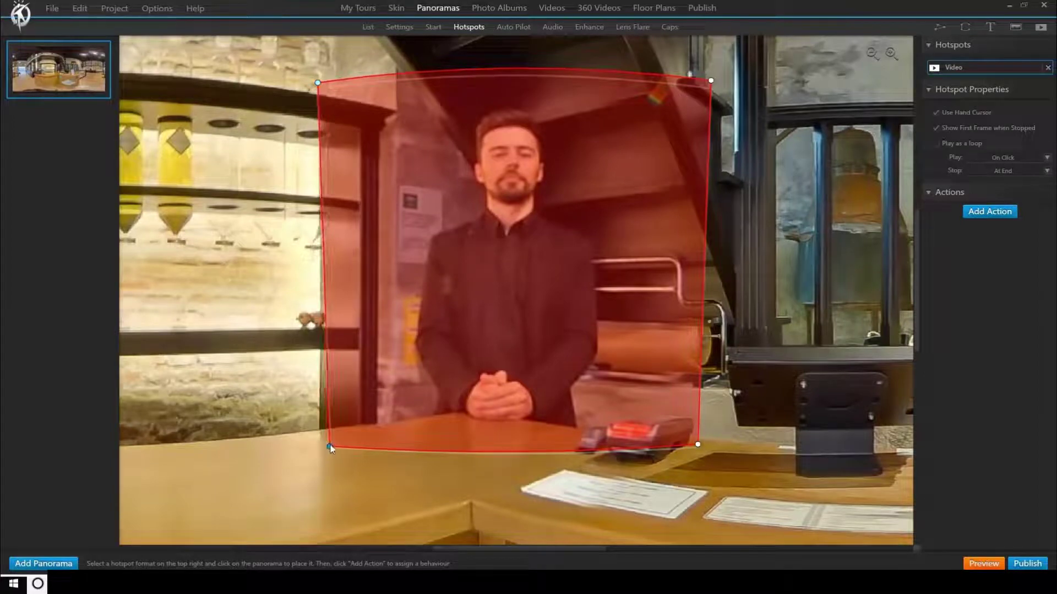
Step: Try moving the video hotspot's upper-right corner inward from the guide border, undoing each move
drag(714, 83, 713, 90)
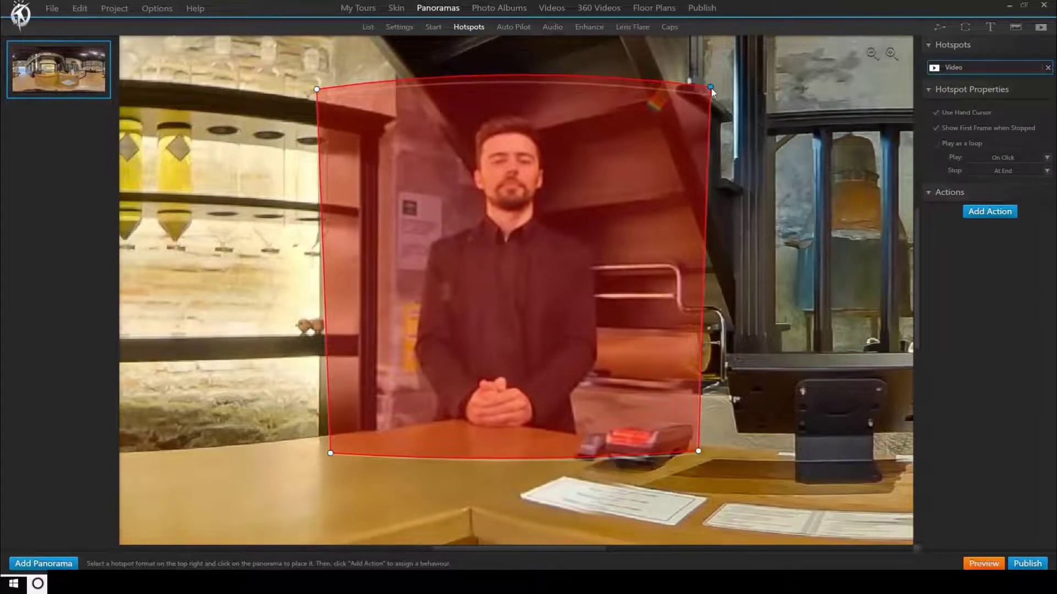
key(Right)
drag(714, 101, 707, 115)
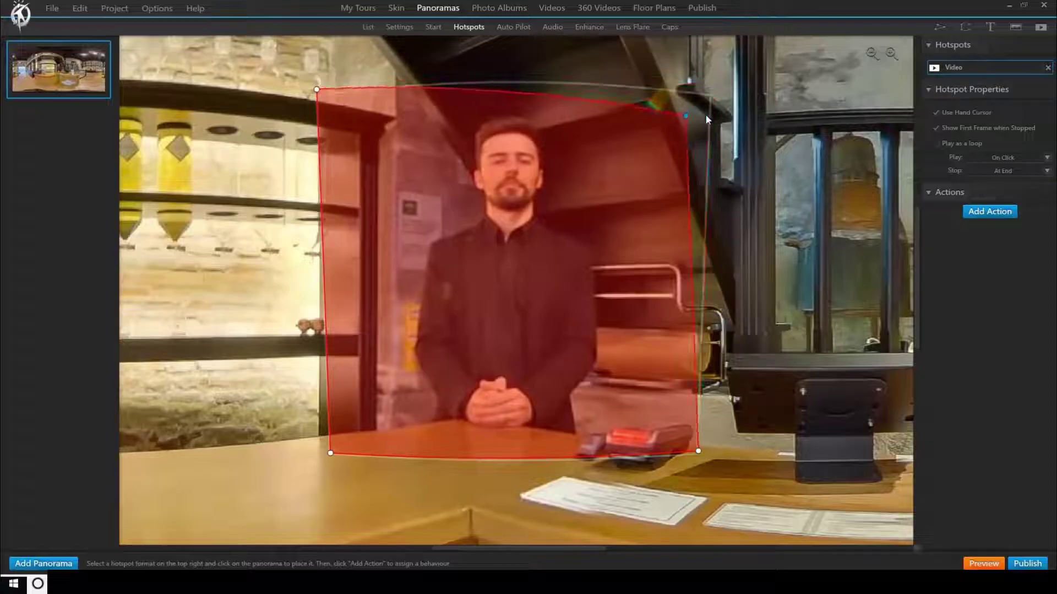
key(ctrl+z)
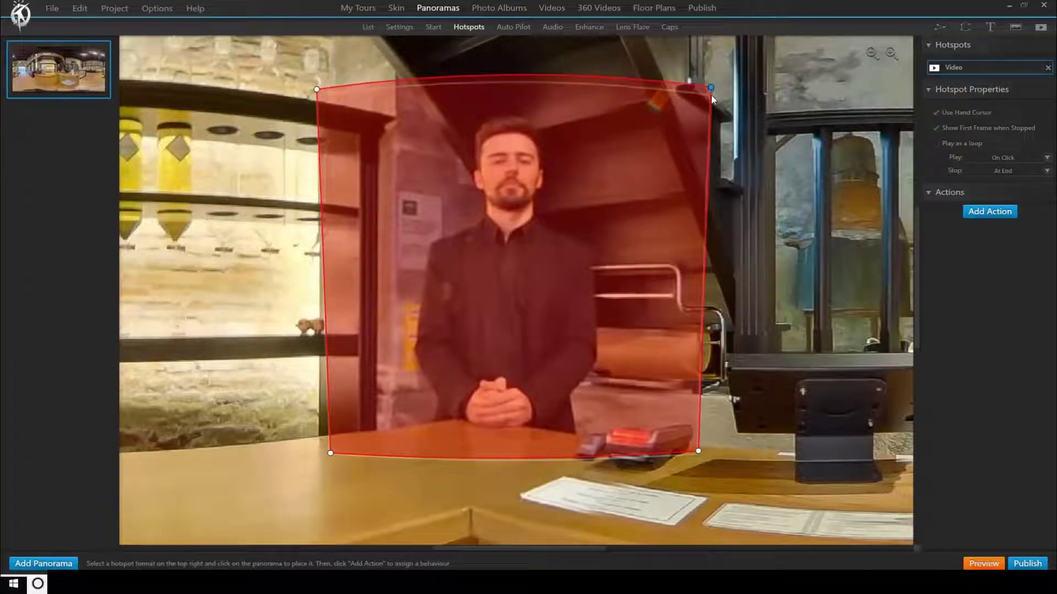
drag(712, 110, 706, 113)
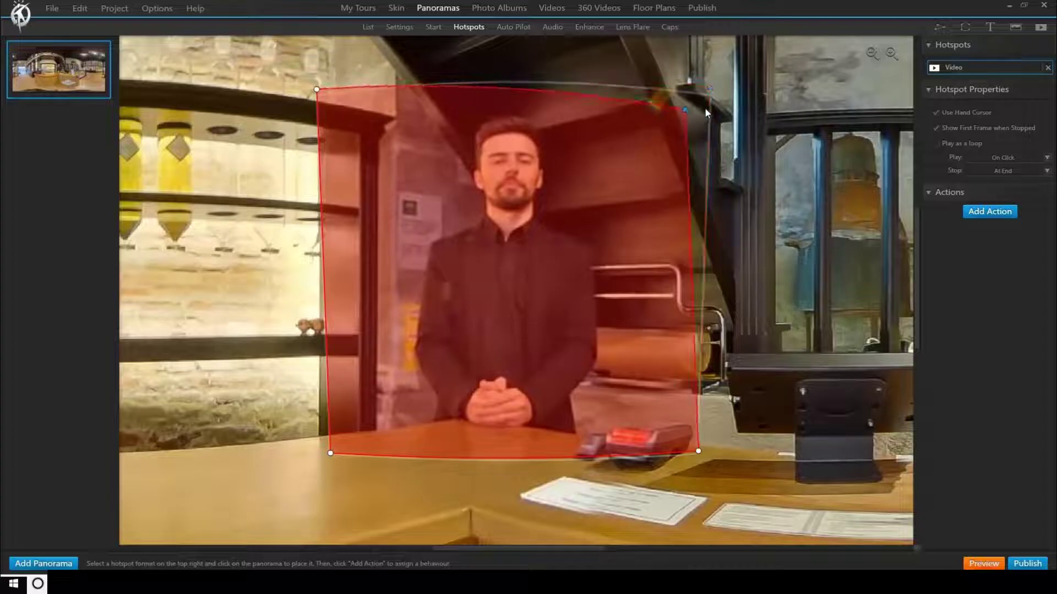
key(ctrl+z)
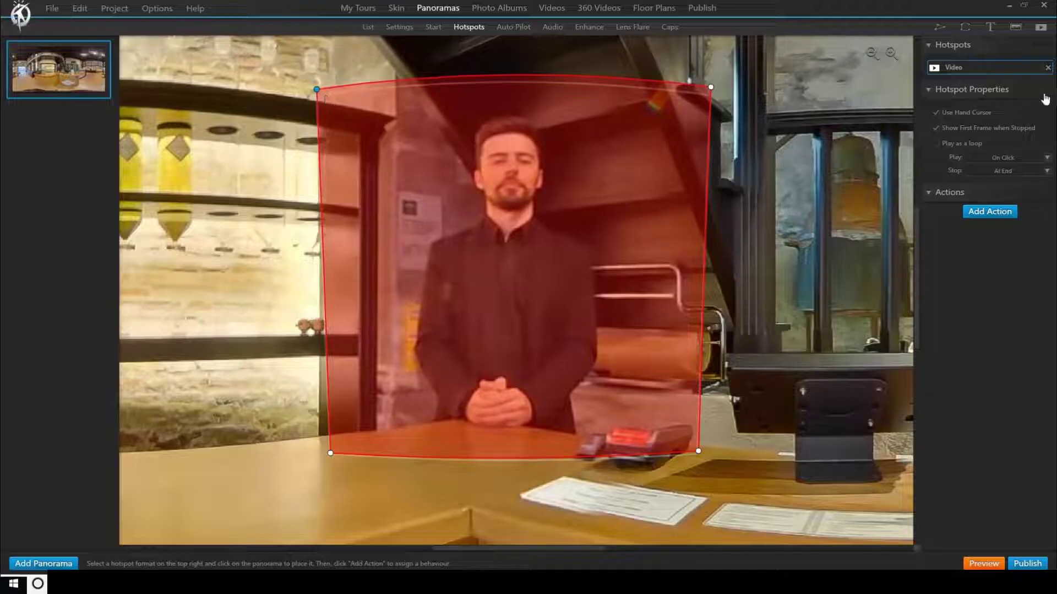
Step: Delete the Video hotspot from the guide panorama
click(1049, 68)
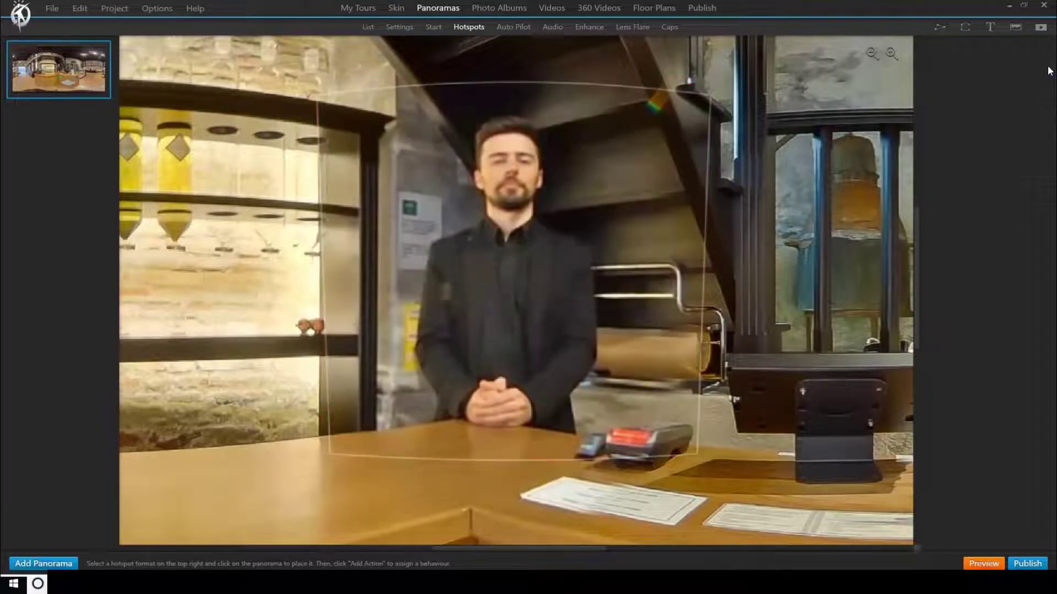
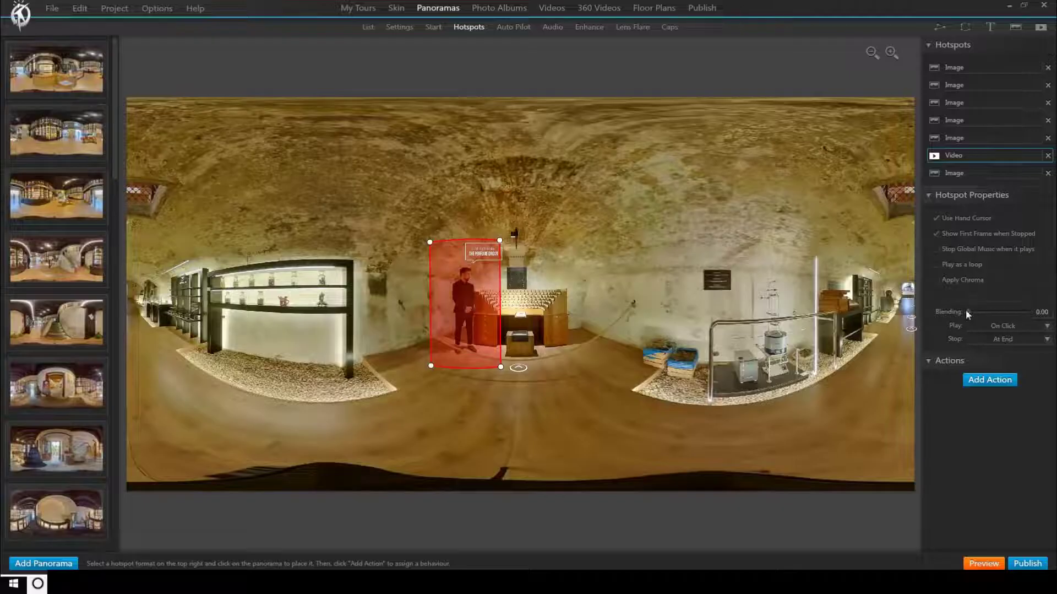
Step: Set the blending of the standing man's video hotspot in the vaulted room panorama to 0.30 and preview the tour
drag(968, 312, 990, 313)
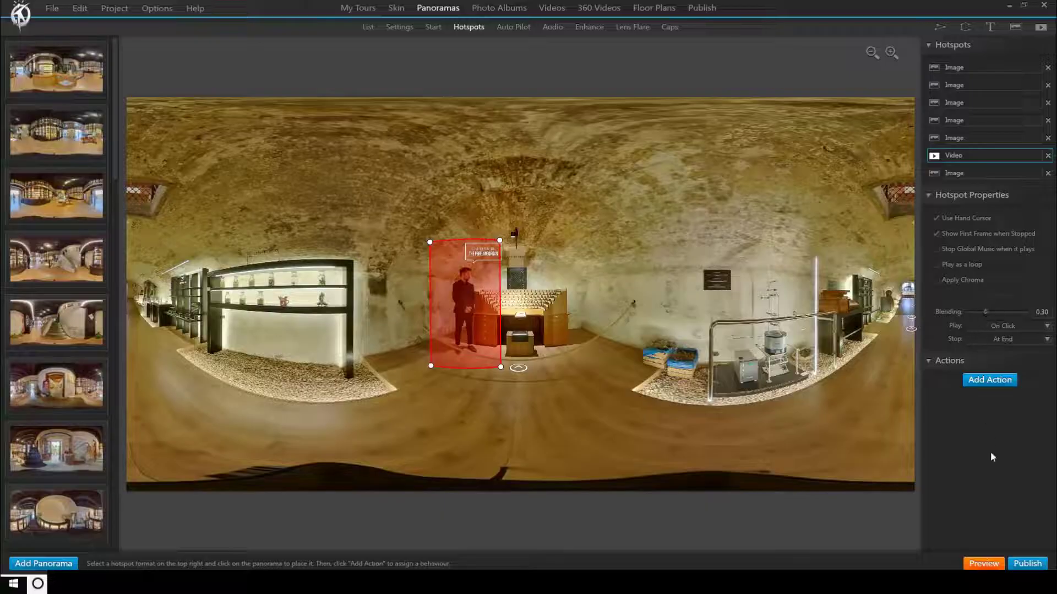
click(982, 563)
click(1037, 34)
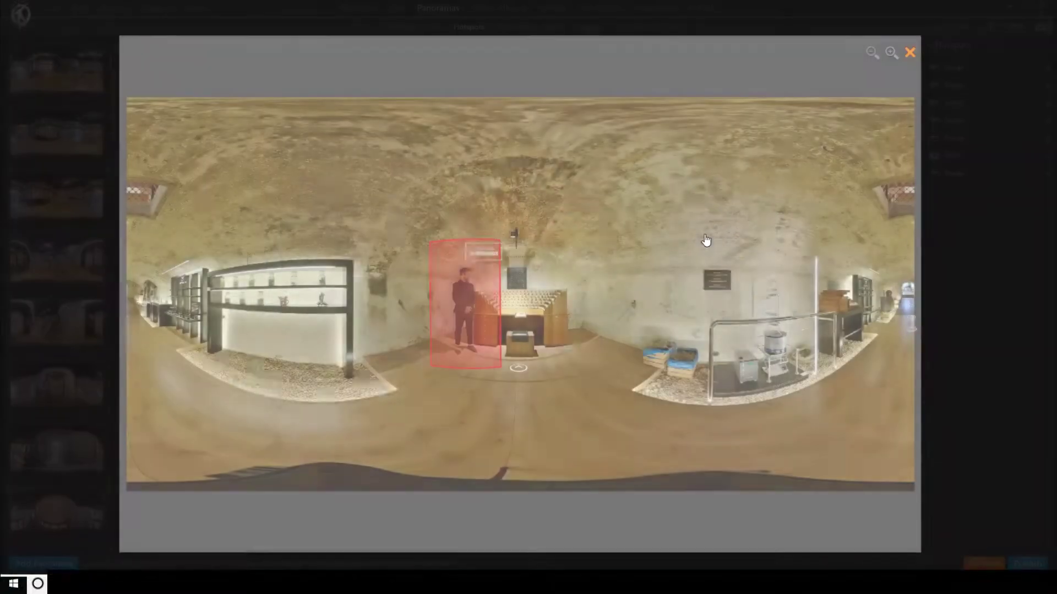
Step: Outline a four-corner video hotspot on the bare wall beside the perfume organ in the vaulted room panorama
click(584, 265)
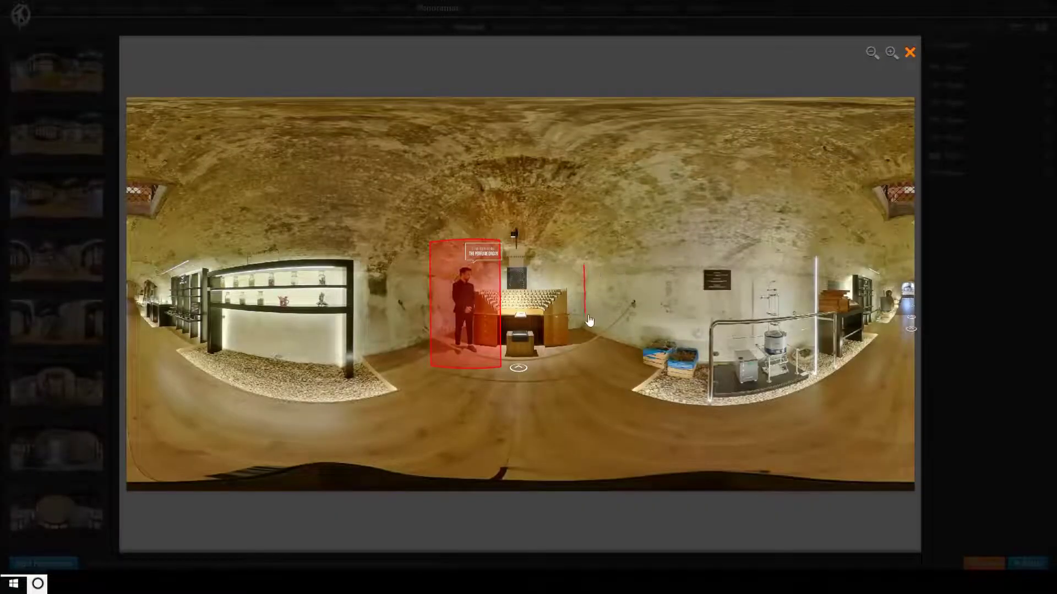
click(584, 315)
click(638, 318)
click(639, 263)
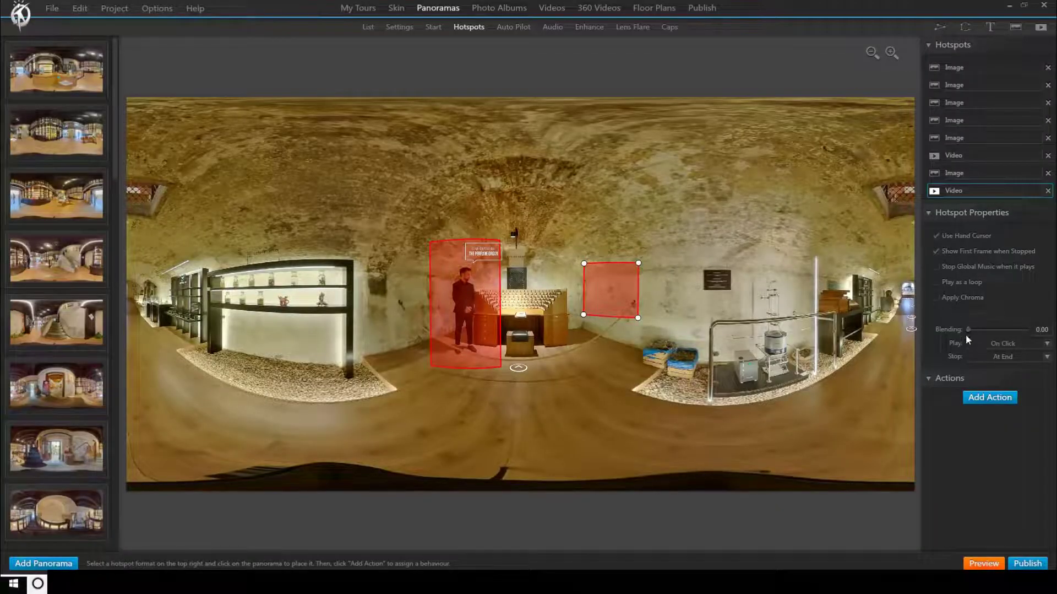
Step: Set the wall video hotspot's blending to 0.51, previewing the tour before and after the change
click(998, 563)
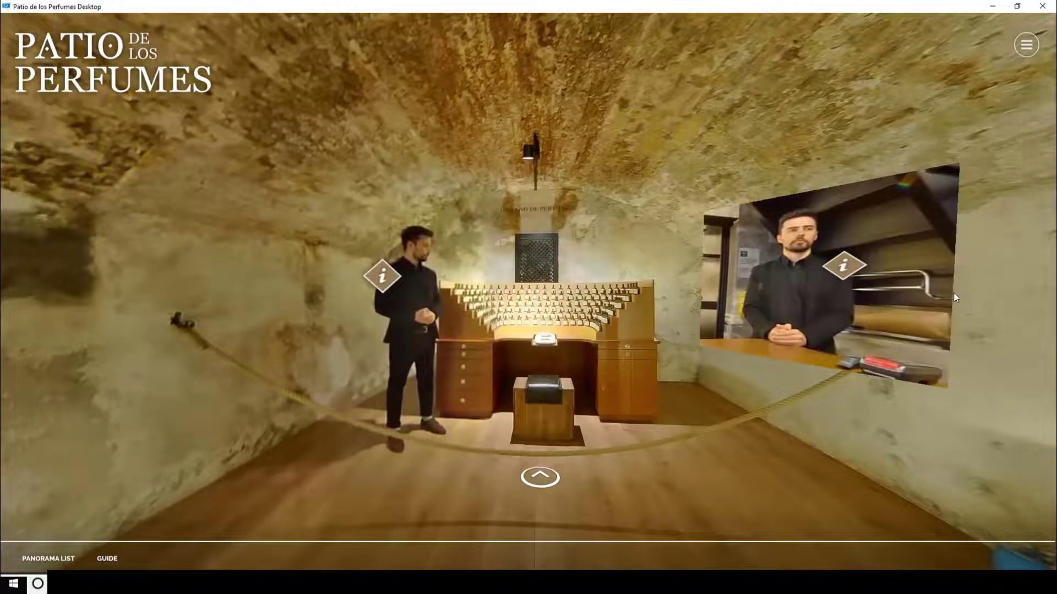
key(alt+F4)
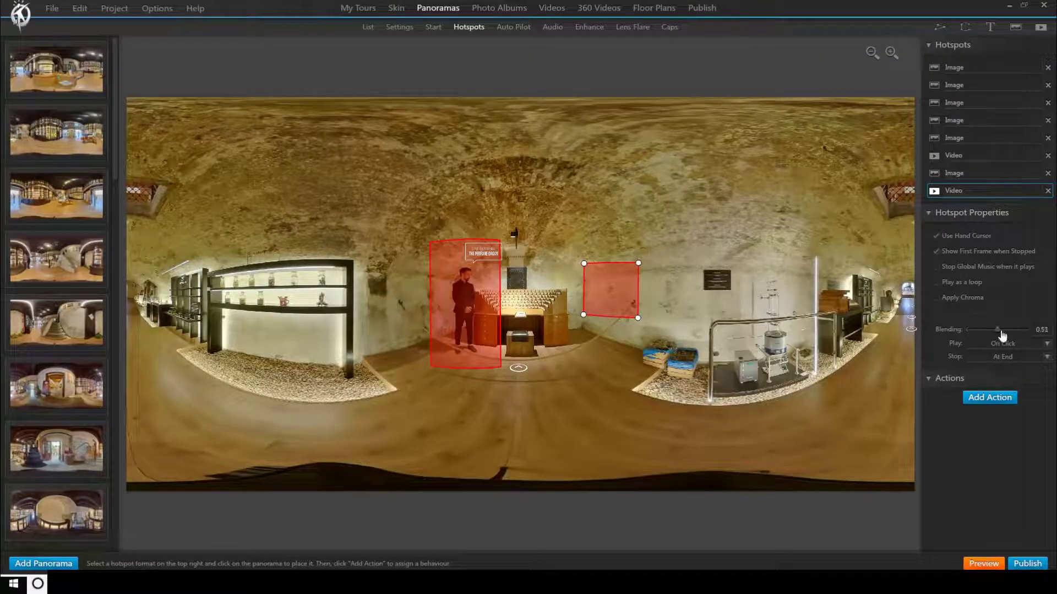
click(985, 562)
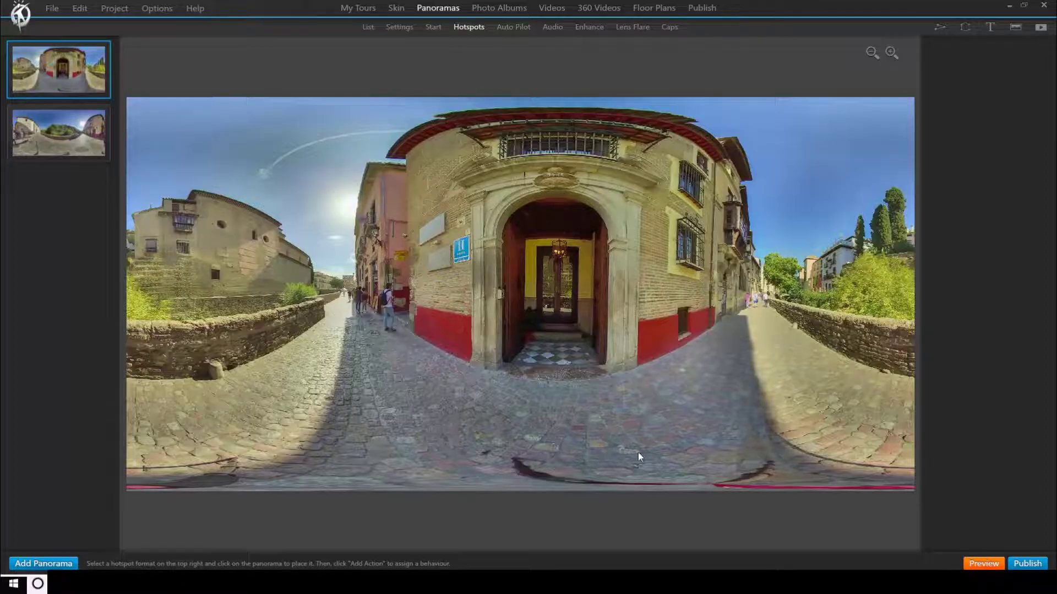
Step: Play the green-screen video chicken.mp4 from the chroma folder, and put the player and folder window away
click(286, 582)
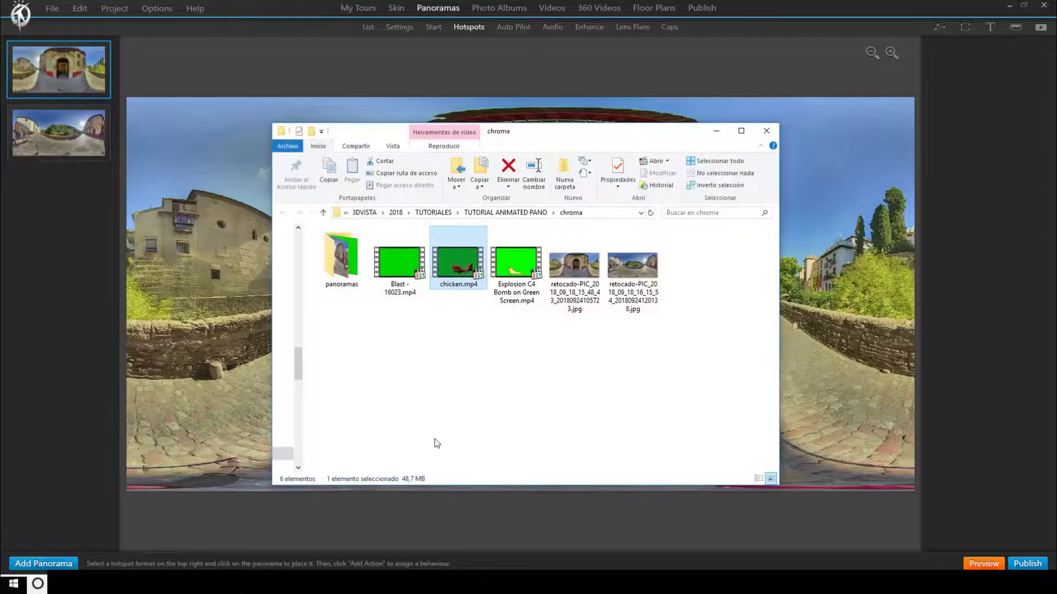
double_click(456, 269)
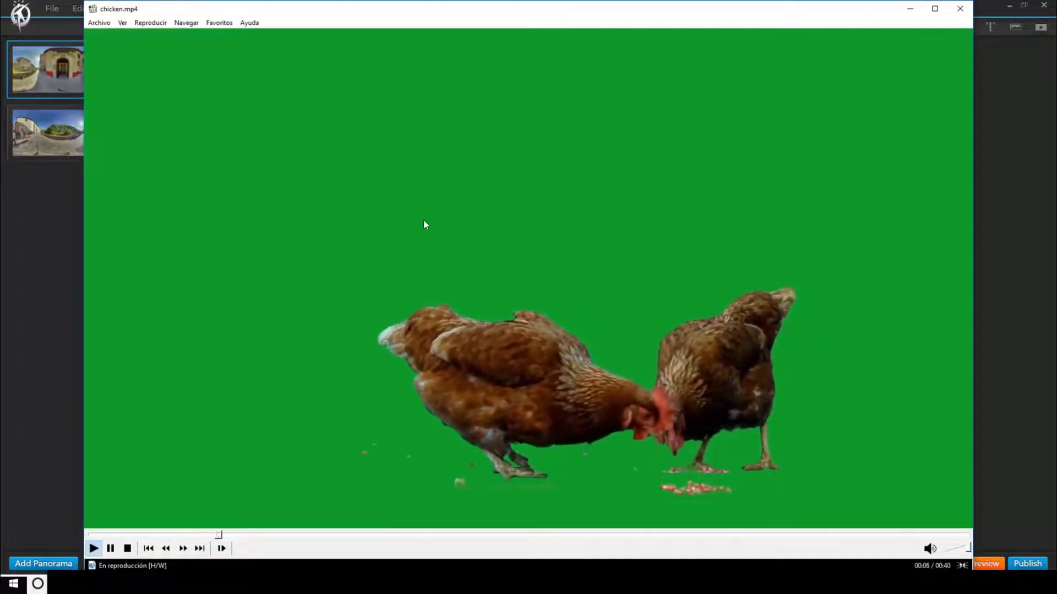
click(960, 8)
click(717, 132)
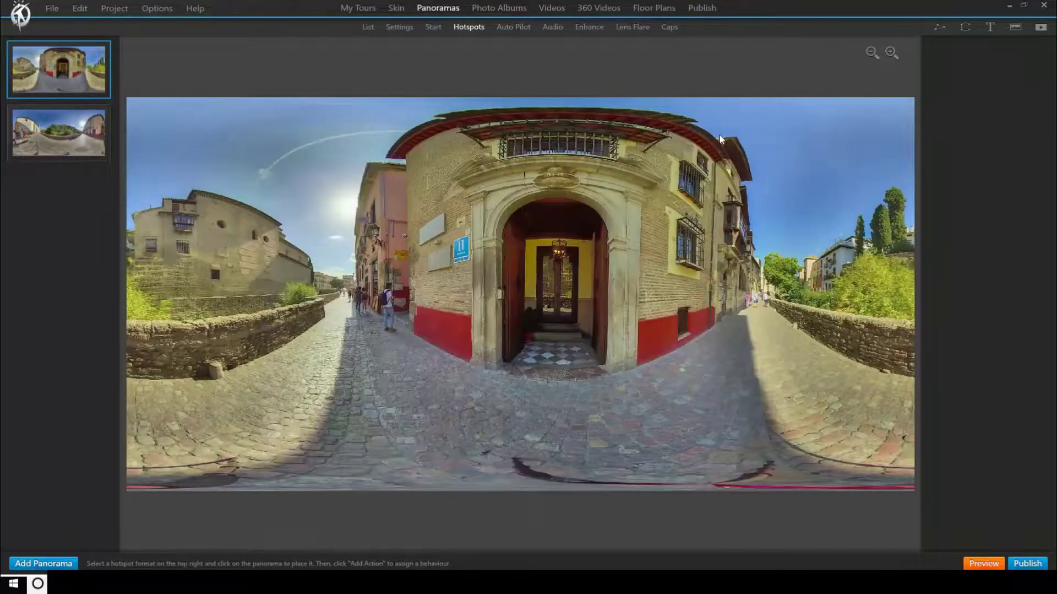
Step: Add chicken.mp4 as a four-corner video hotspot on the sunlit paving beside the stone wall in the hotel entrance panorama
scroll(808, 315, up, 6)
scroll(658, 348, down, 5)
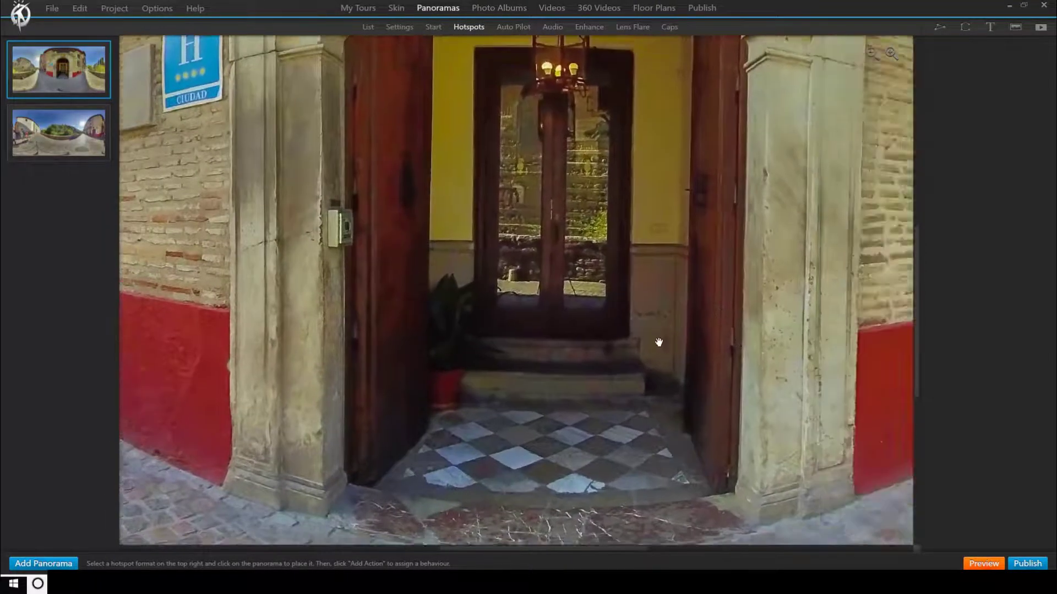
drag(658, 349, 47, 370)
drag(732, 374, 686, 334)
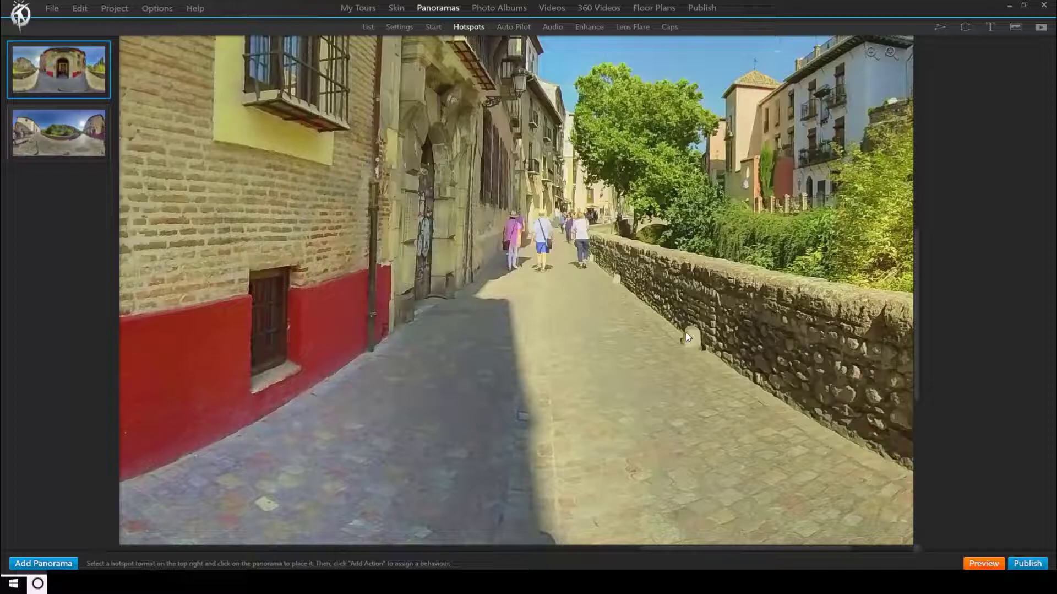
click(1041, 27)
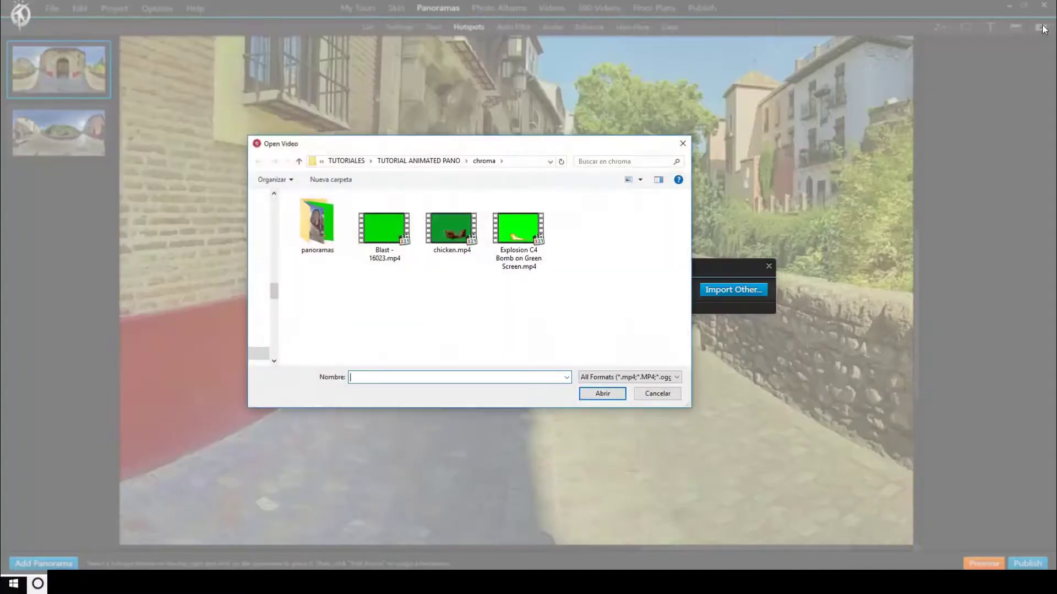
double_click(458, 235)
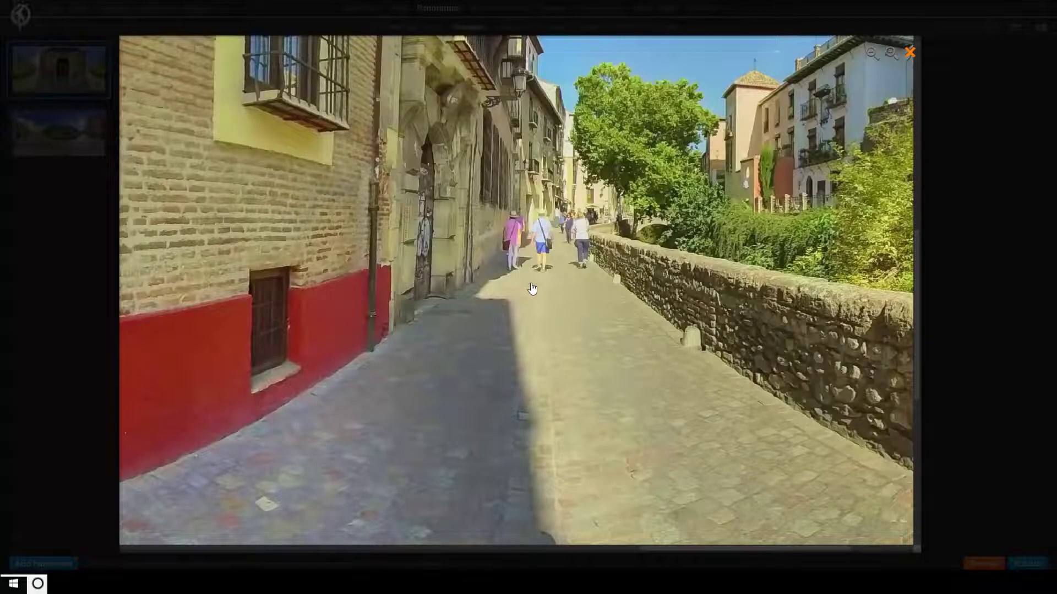
drag(530, 283, 679, 288)
click(678, 287)
click(687, 387)
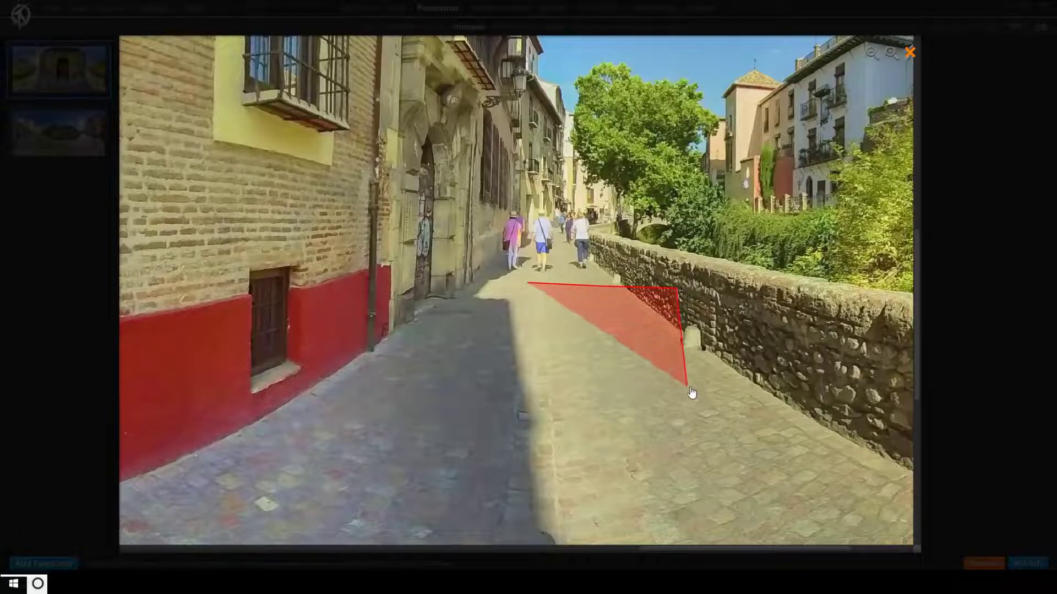
click(560, 382)
drag(563, 399, 527, 401)
click(524, 399)
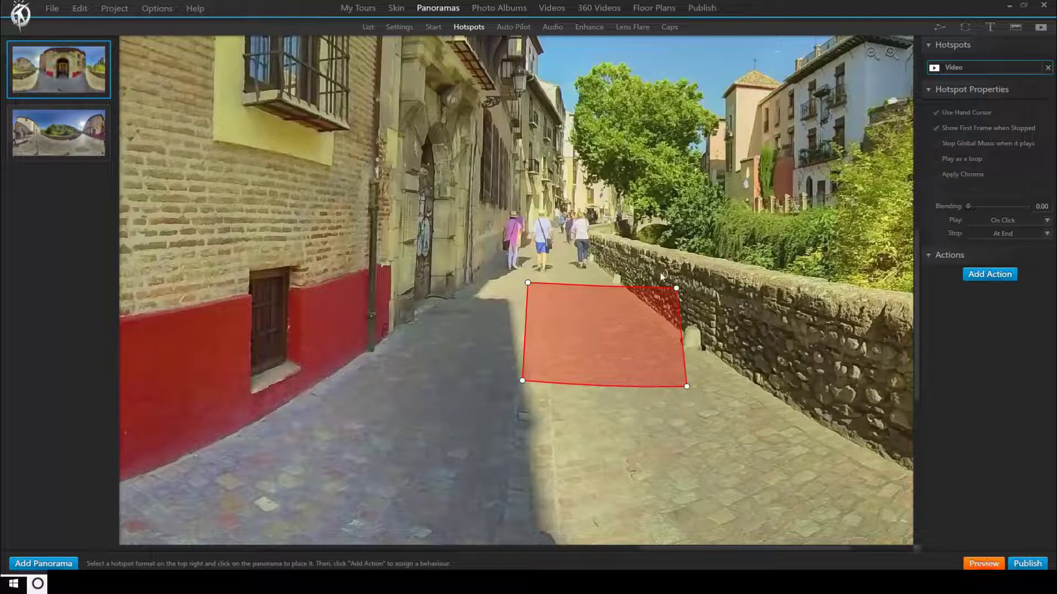
Step: Turn off Show First Frame when Stopped for the chicken hotspot, and enable Play as a loop and Apply Chroma
click(936, 128)
click(937, 159)
click(936, 174)
Step: Sample the chicken video's green background as the chroma color, set the threshold to 0.11, and save
click(986, 190)
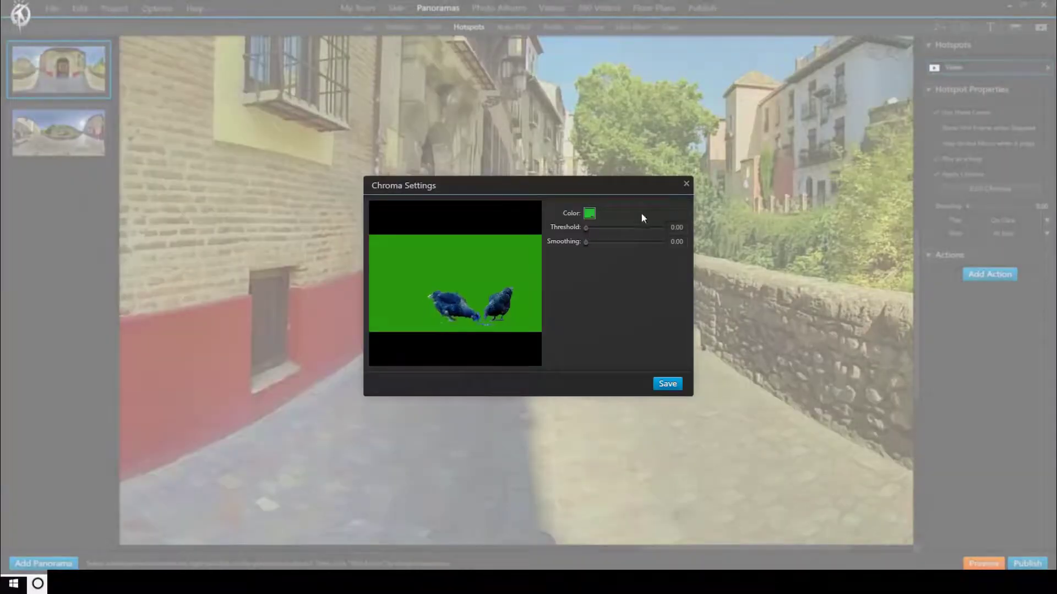
click(593, 213)
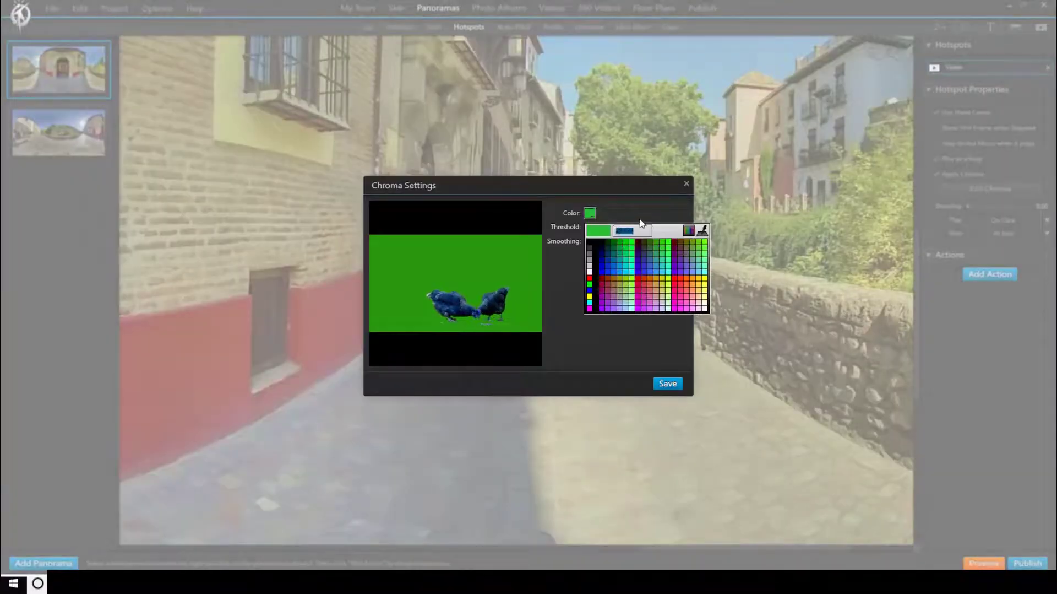
click(702, 231)
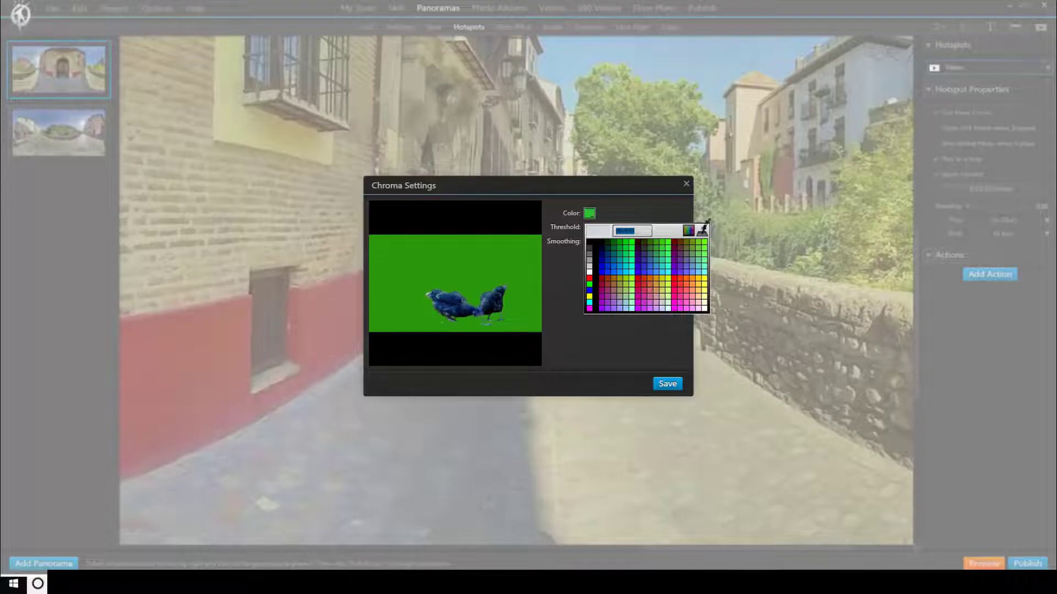
click(398, 256)
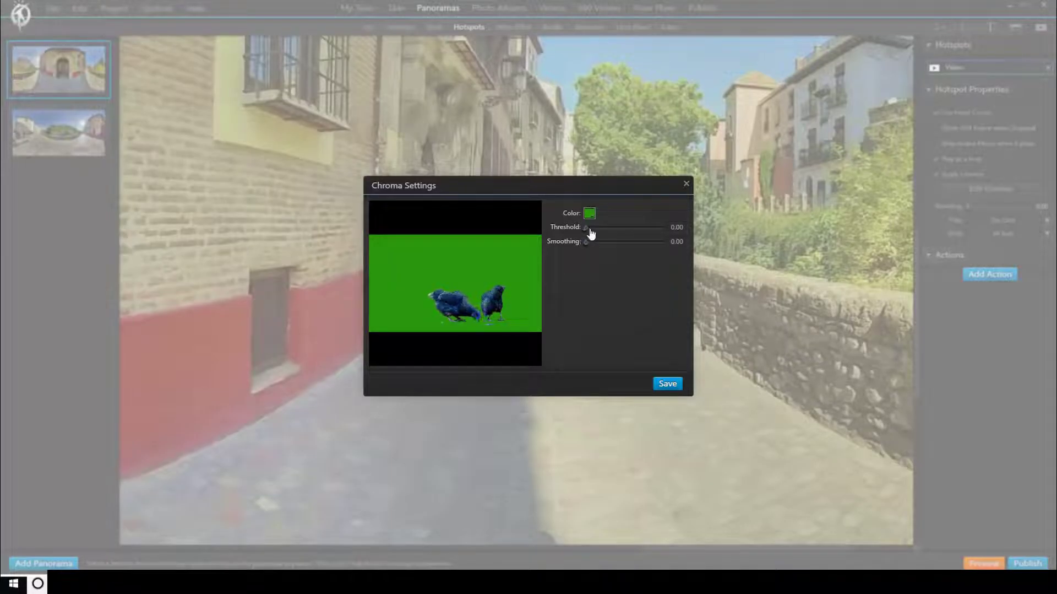
drag(589, 228, 600, 236)
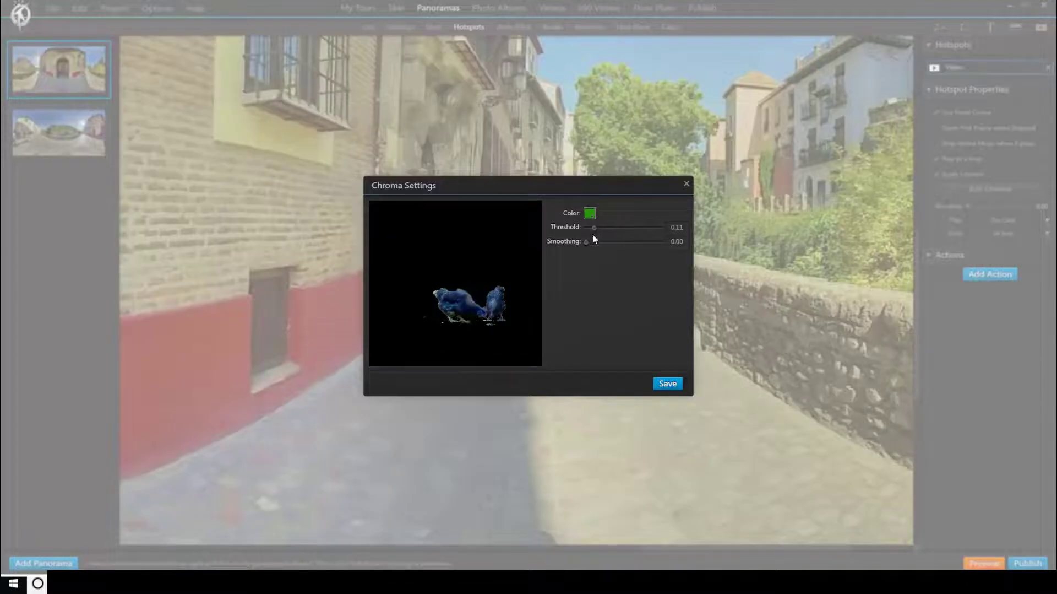
click(675, 386)
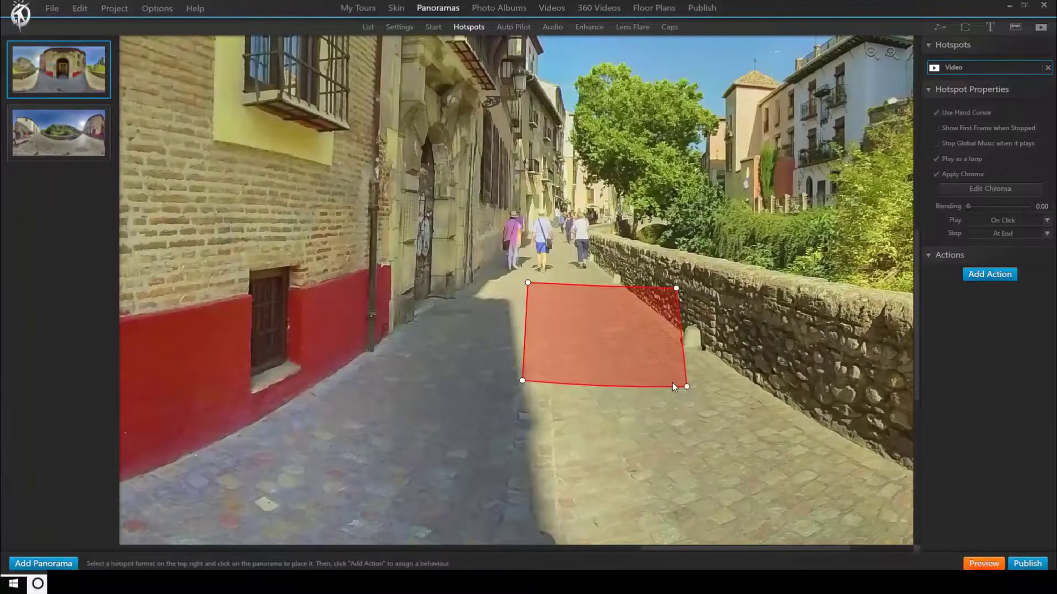
Step: Set the chicken hotspot to play On Start and examine the chickens' keyed edges in the tour preview
click(979, 220)
click(979, 234)
click(980, 563)
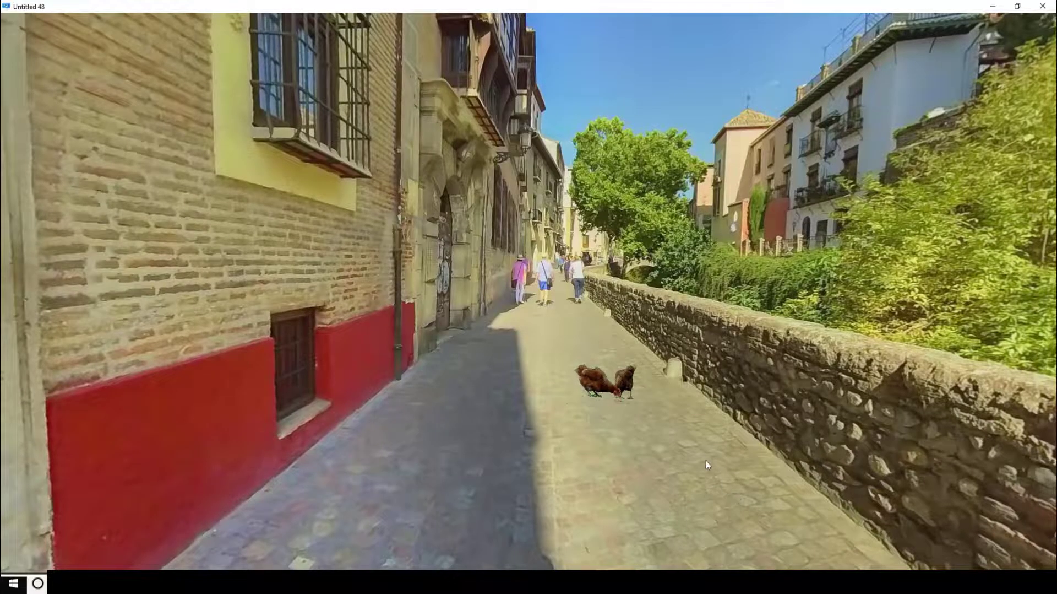
scroll(706, 460, up, 2)
scroll(699, 475, up, 1)
drag(757, 512, 665, 458)
scroll(752, 490, up, 2)
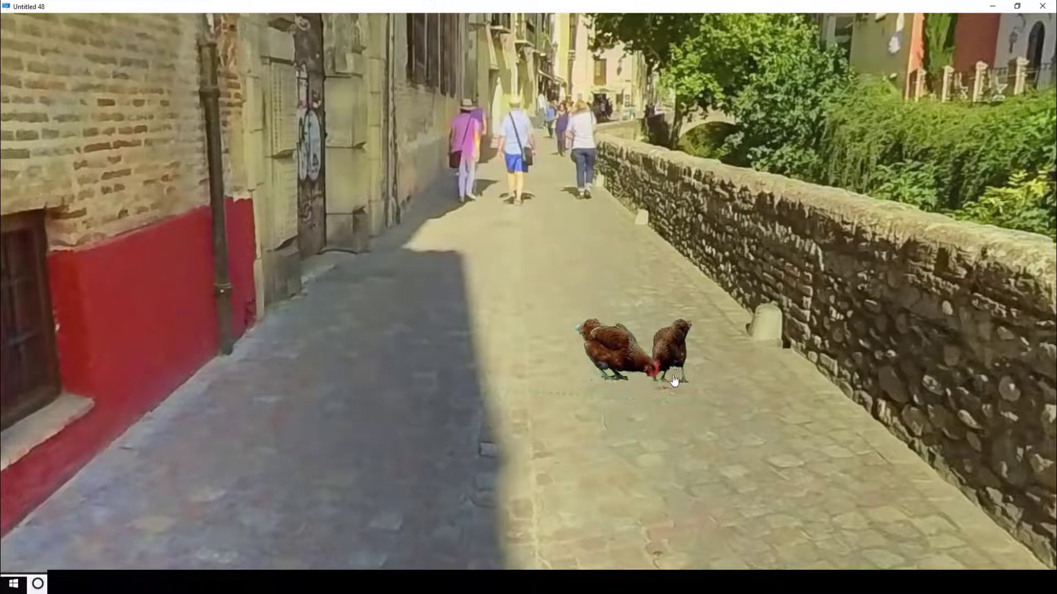
scroll(661, 427, down, 3)
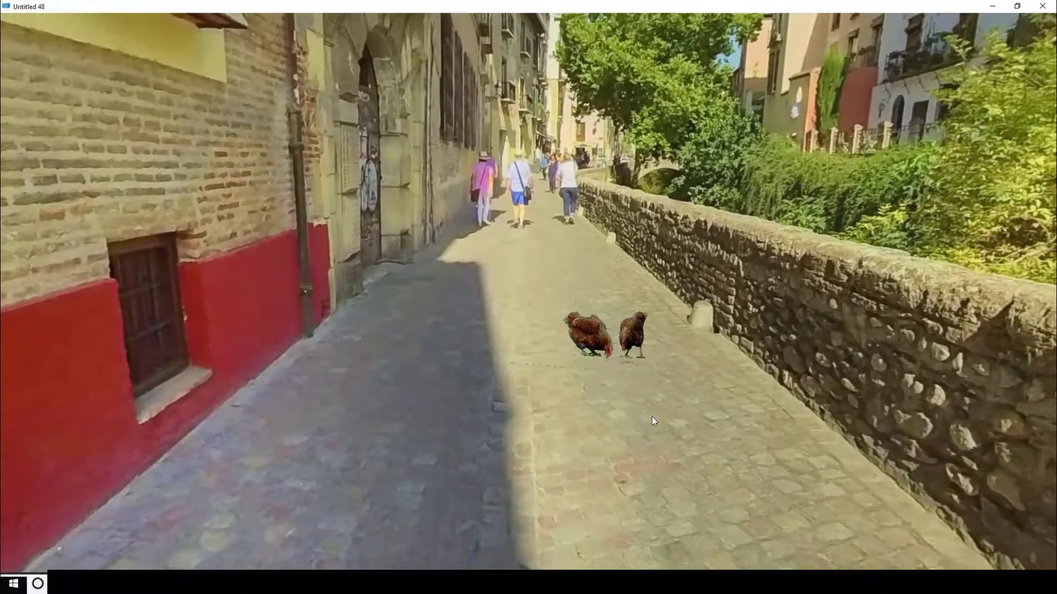
scroll(655, 421, down, 3)
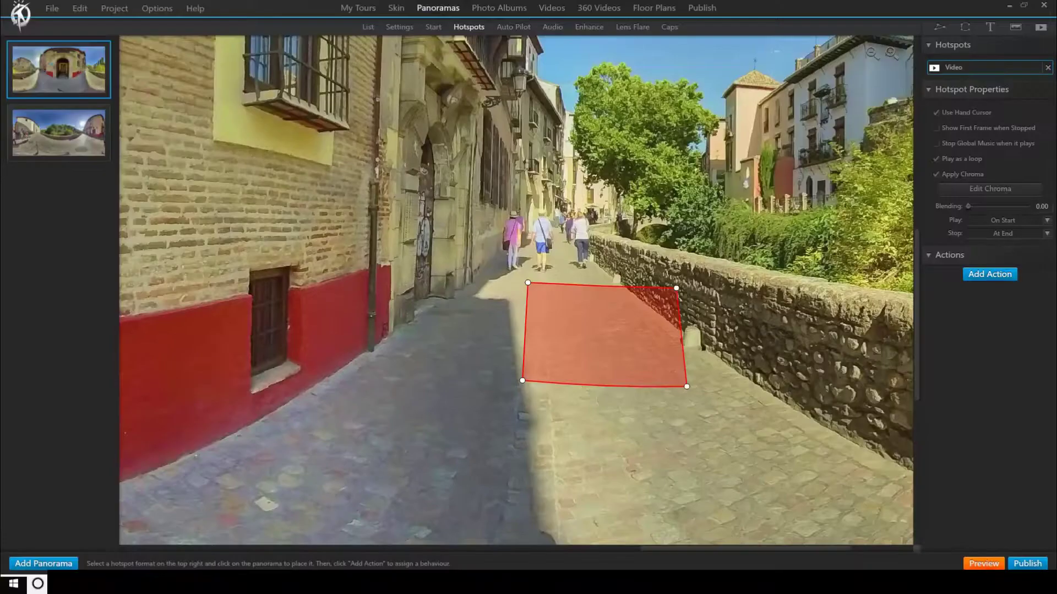
Step: Set the chicken video's chroma smoothing to 0.15, save it, and check the result in the tour preview
click(984, 190)
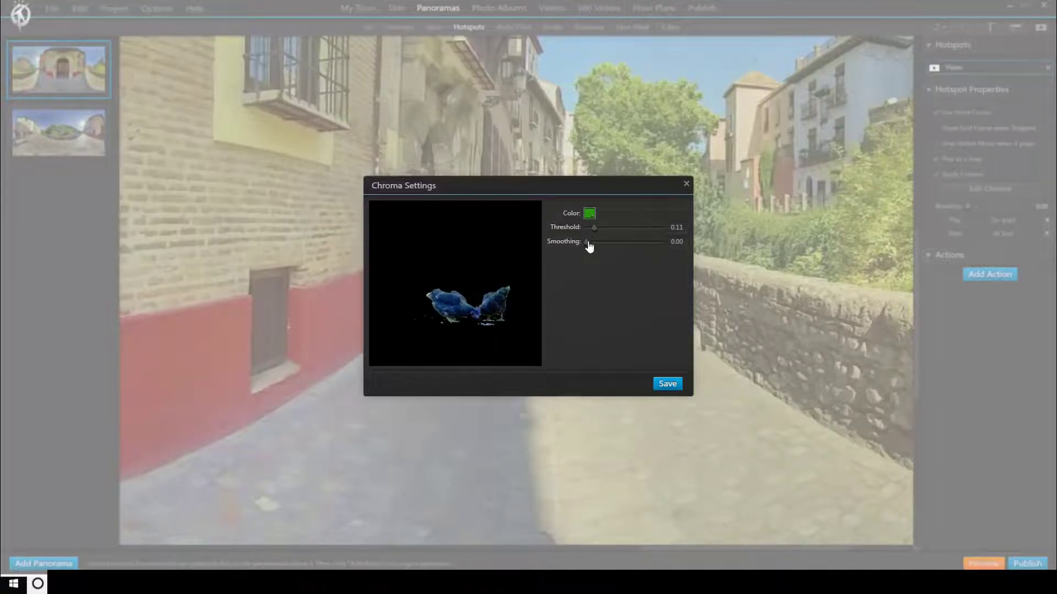
drag(589, 243, 603, 249)
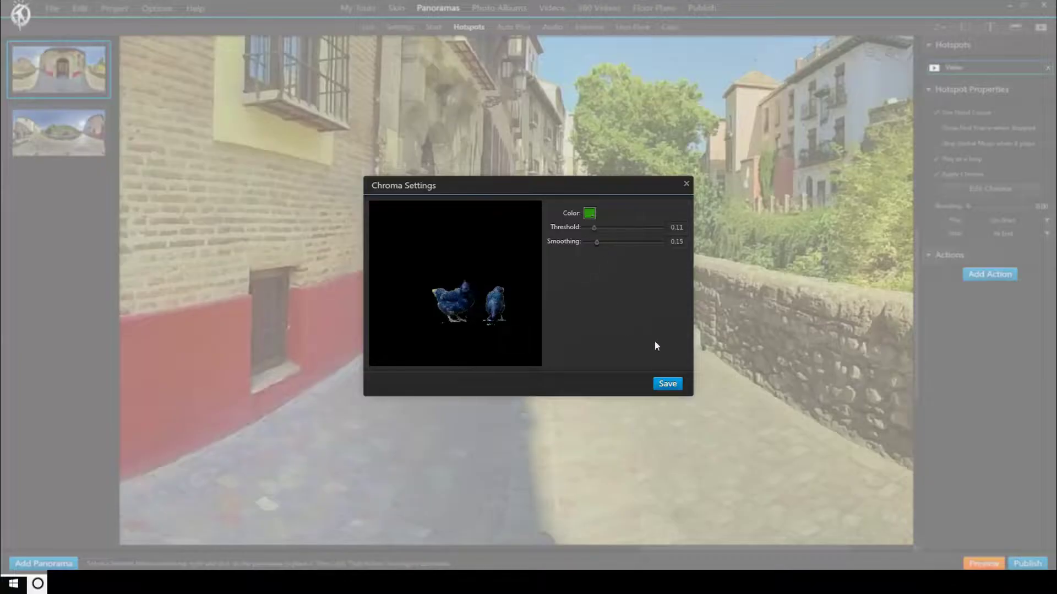
click(669, 384)
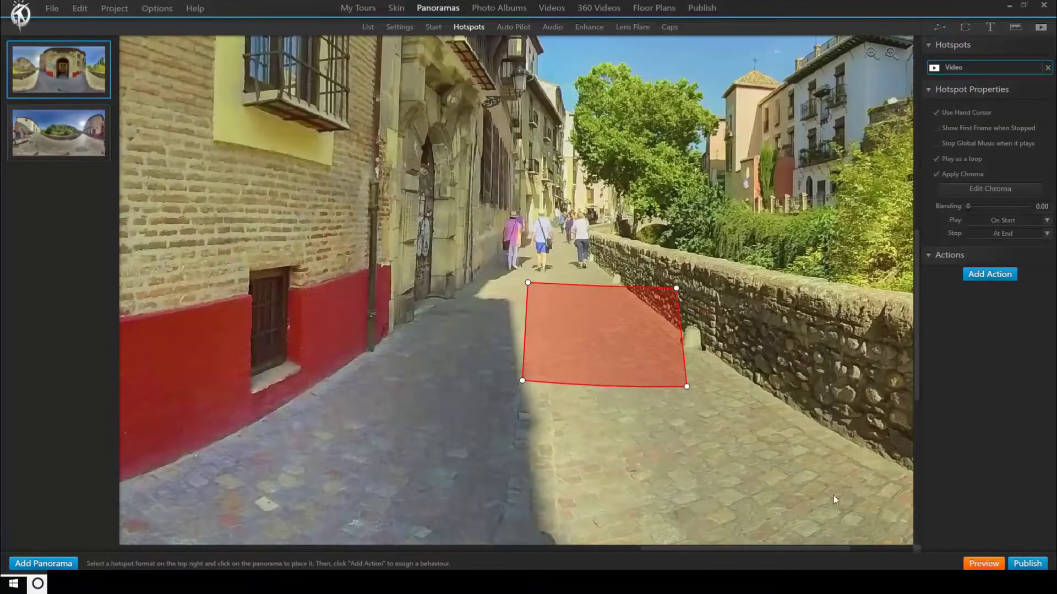
click(983, 563)
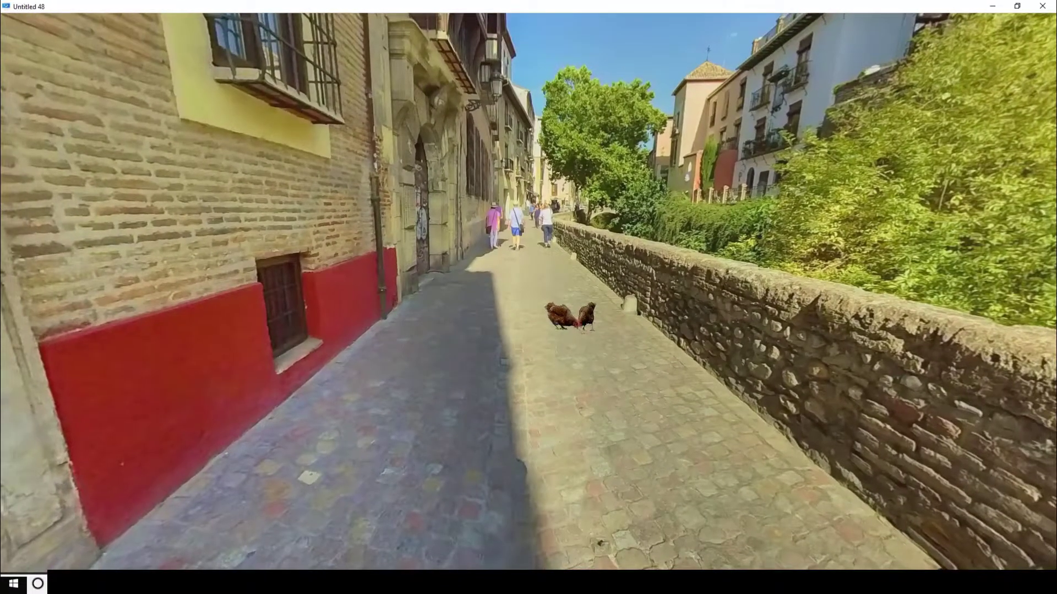
key(Escape)
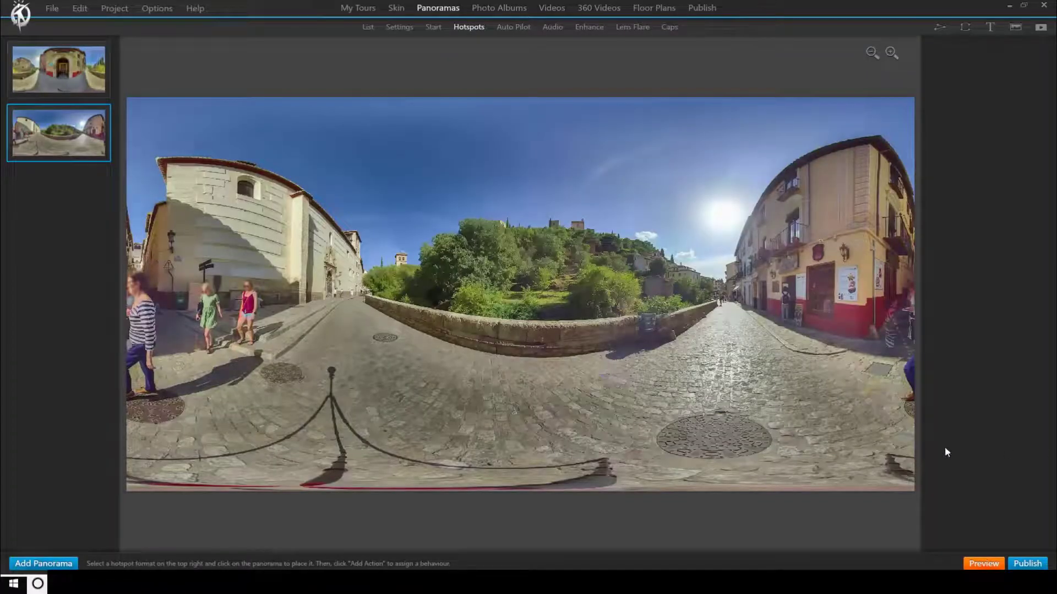
Step: Play the green-screen video Blast - 16023.mp4 from the chroma folder, and put the player and folder window away
key(alt+Tab)
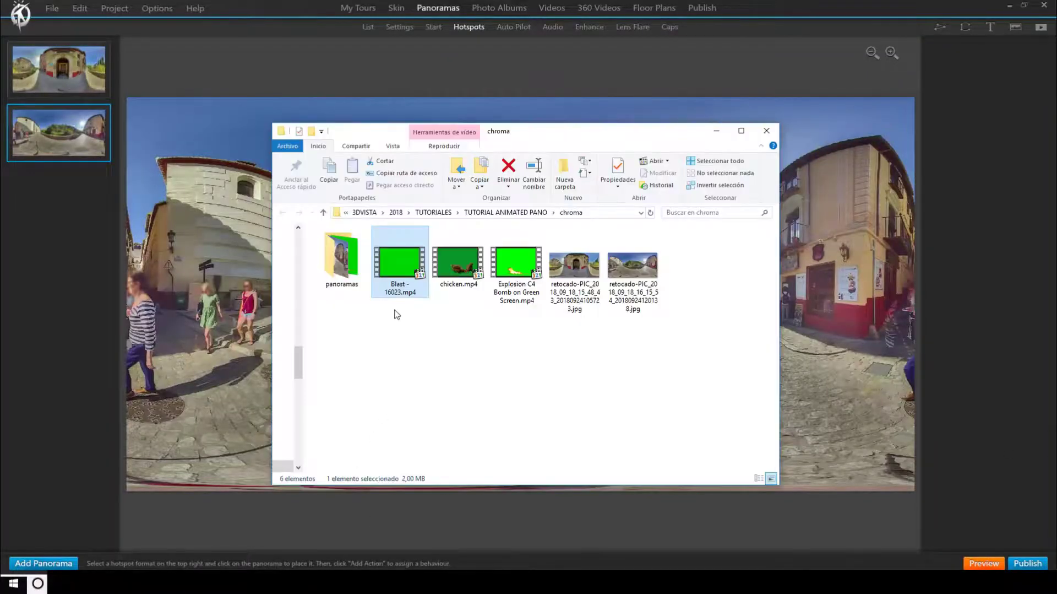
double_click(400, 269)
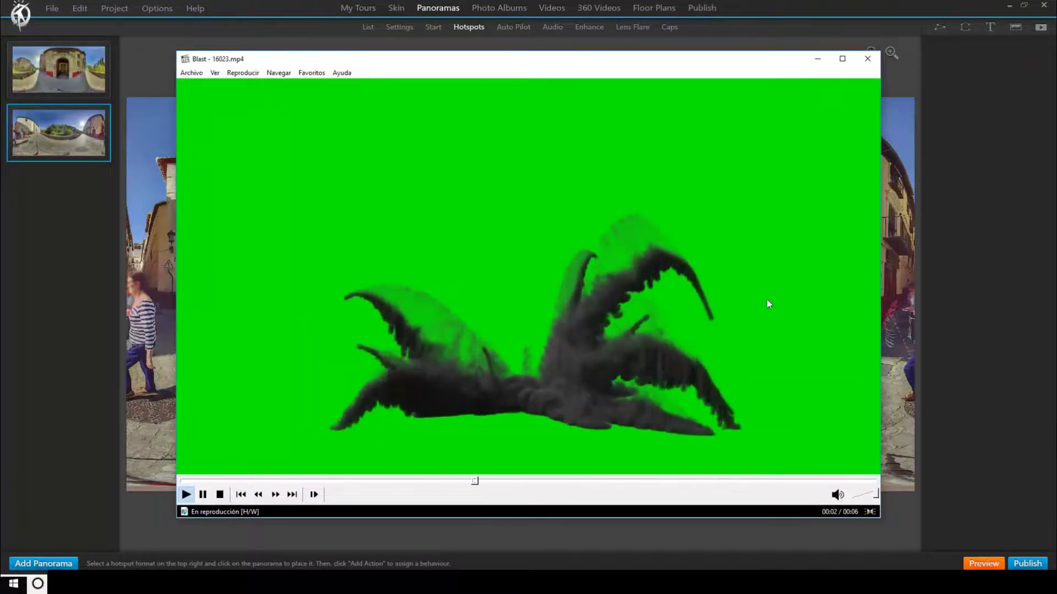
click(865, 67)
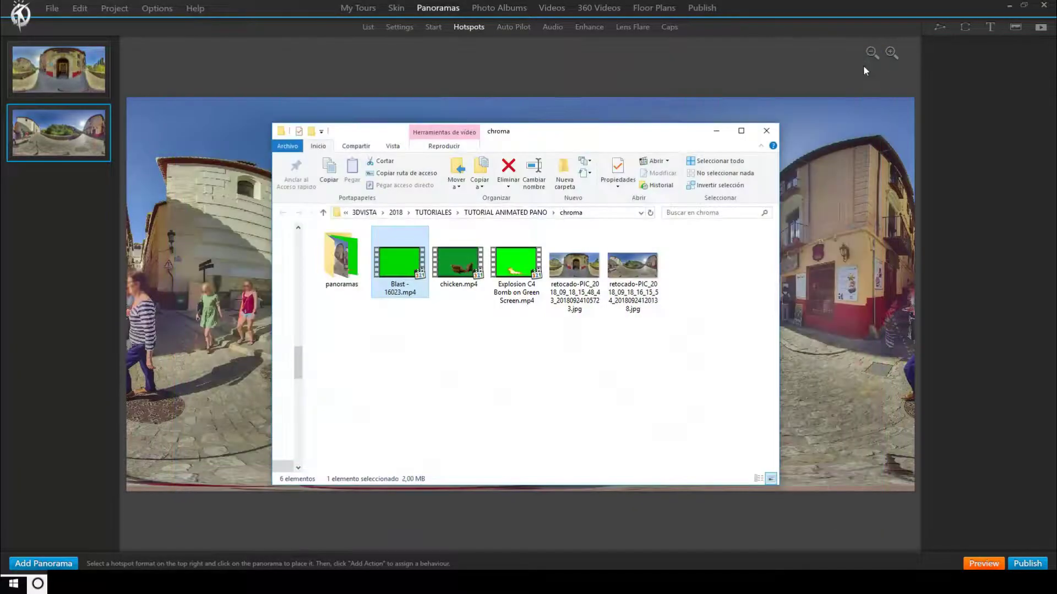
click(718, 131)
Step: Import Blast - 16023.mp4 as a new video hotspot for the street view of the second panorama
scroll(788, 243, up, 5)
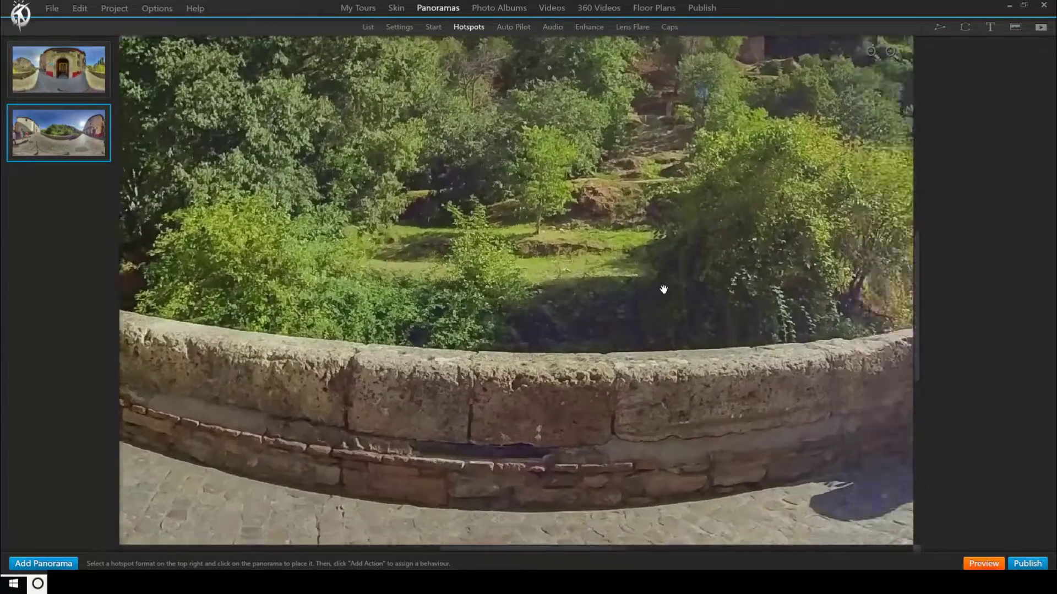
drag(664, 289, 540, 299)
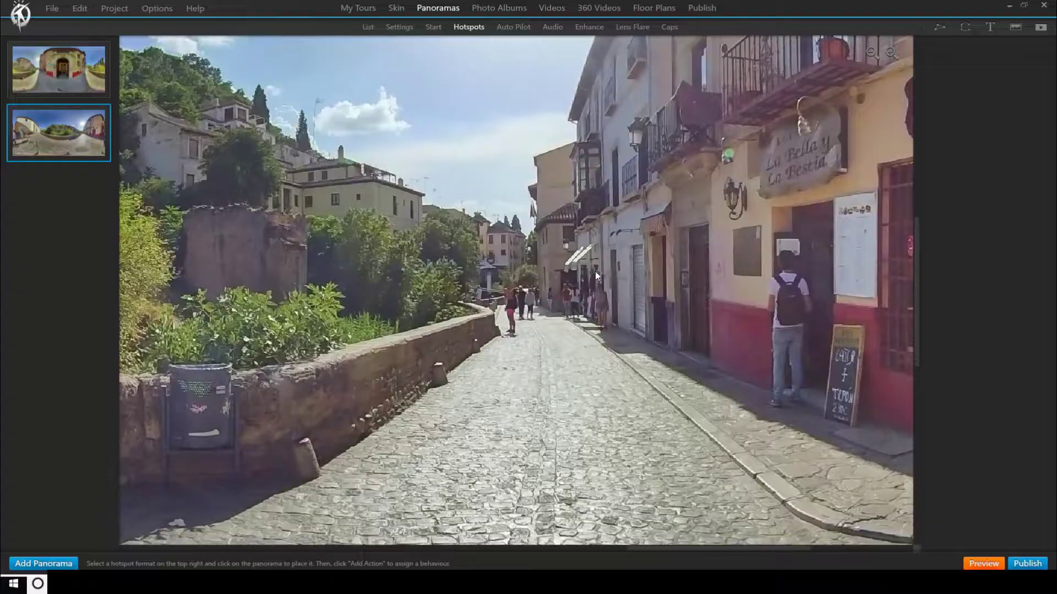
click(1041, 27)
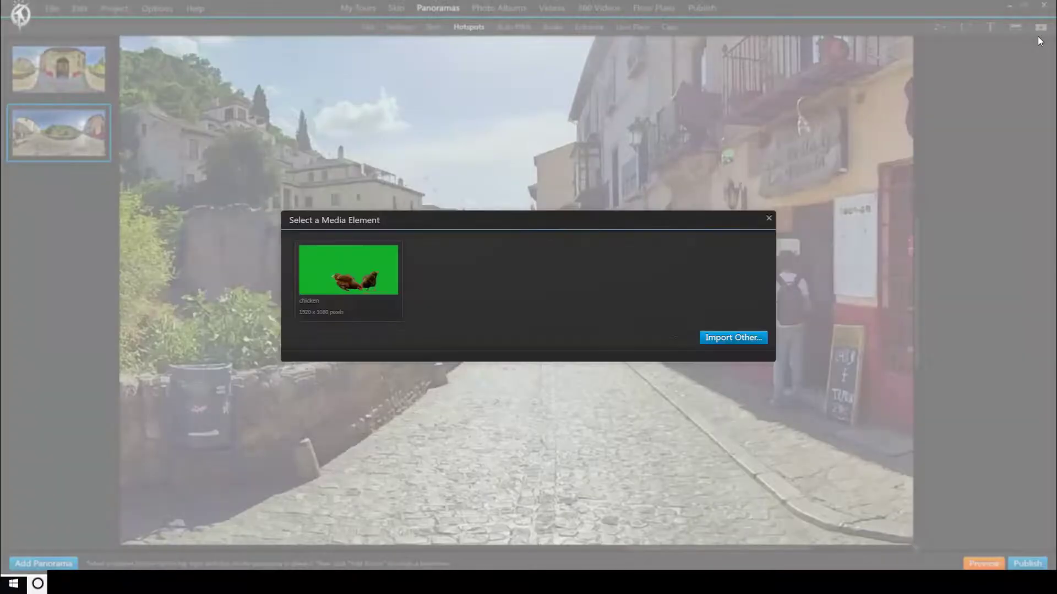
click(712, 343)
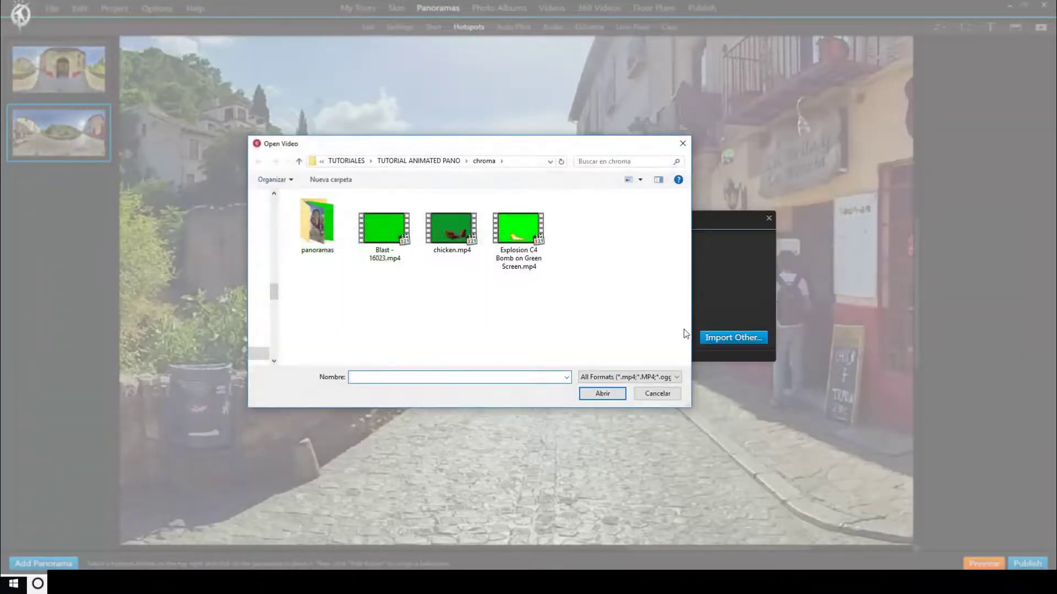
double_click(394, 218)
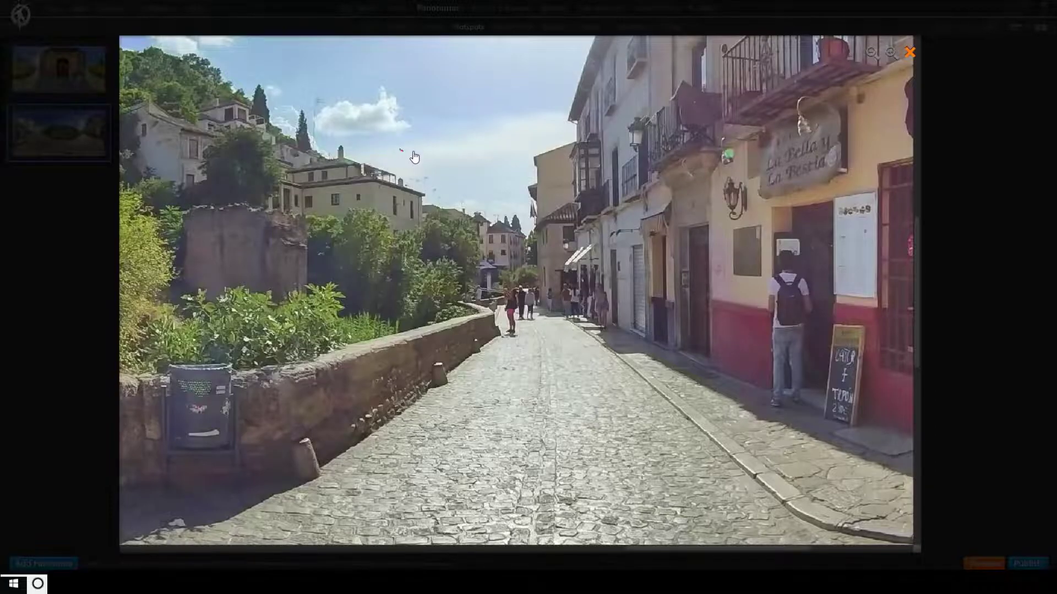
Step: Outline a four-cornered area for the blast video over the far end of the street, between wall and restaurant
drag(414, 153, 747, 141)
click(744, 136)
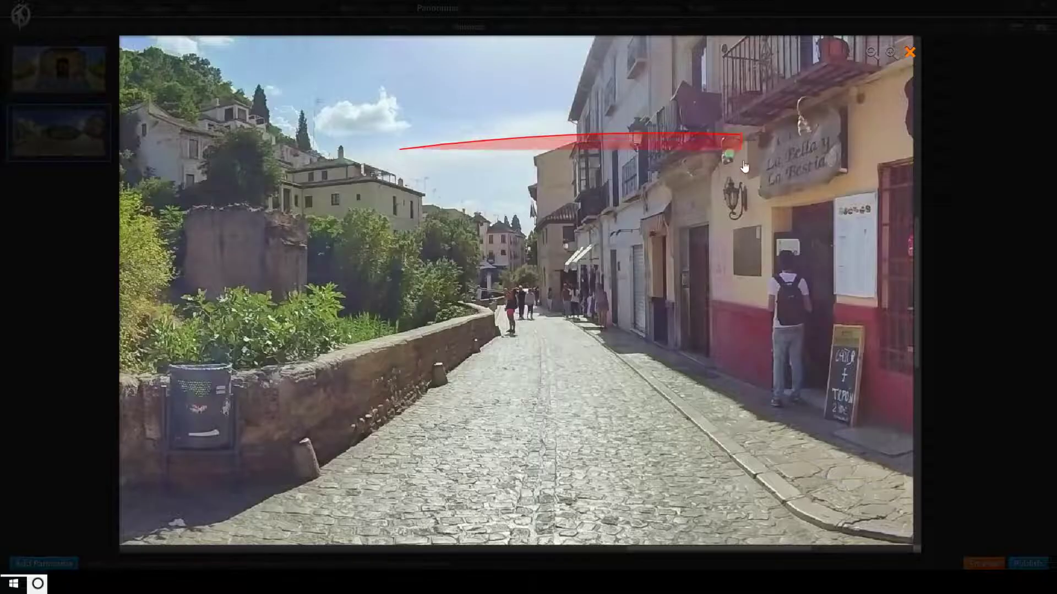
click(744, 422)
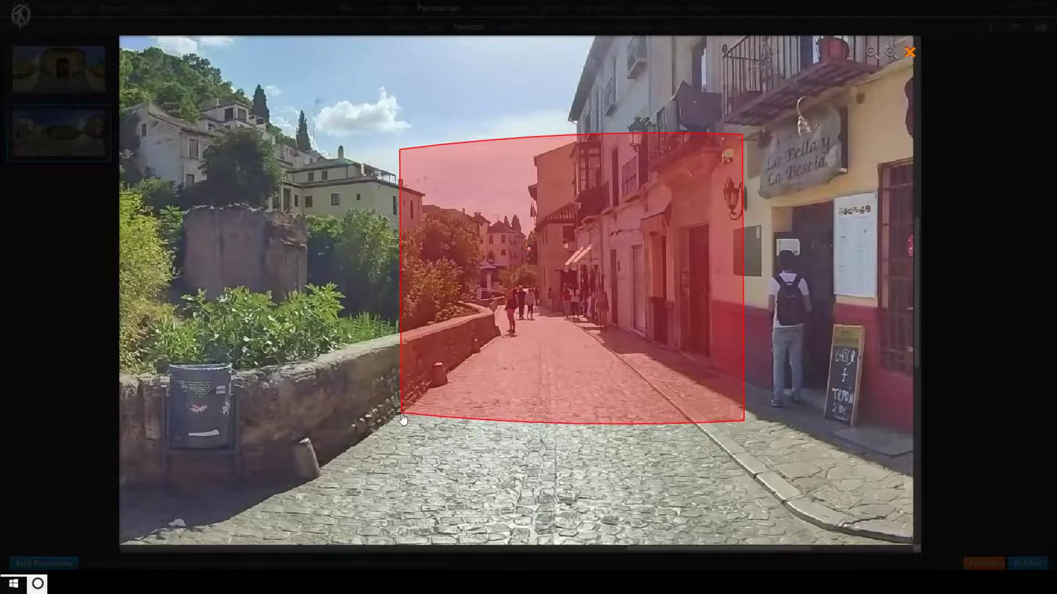
double_click(400, 413)
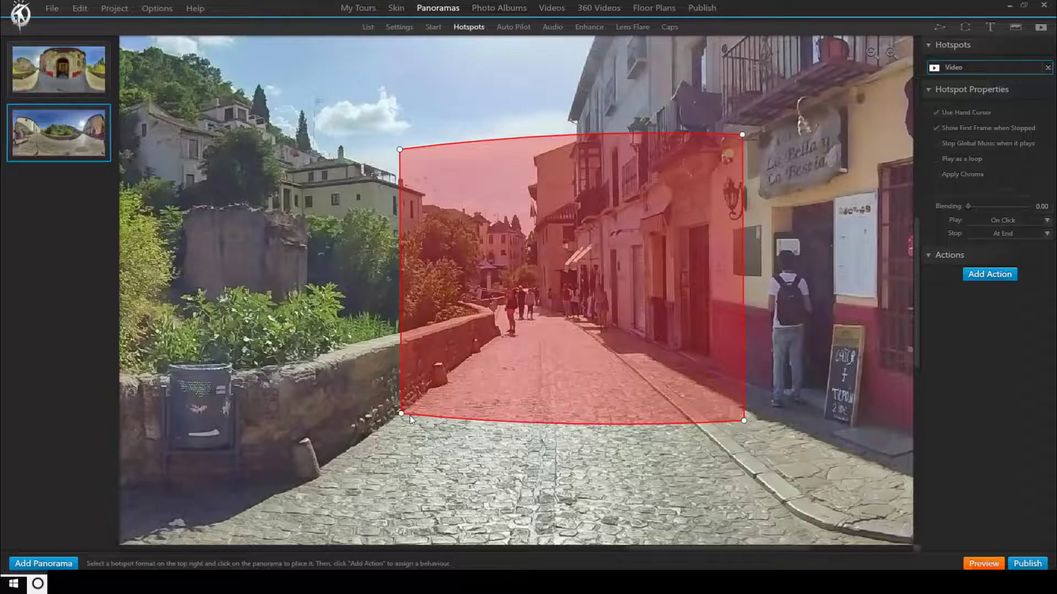
Step: Turn off the blast hotspot's first frame when stopped, and set it to loop and play On Start
click(937, 128)
click(936, 159)
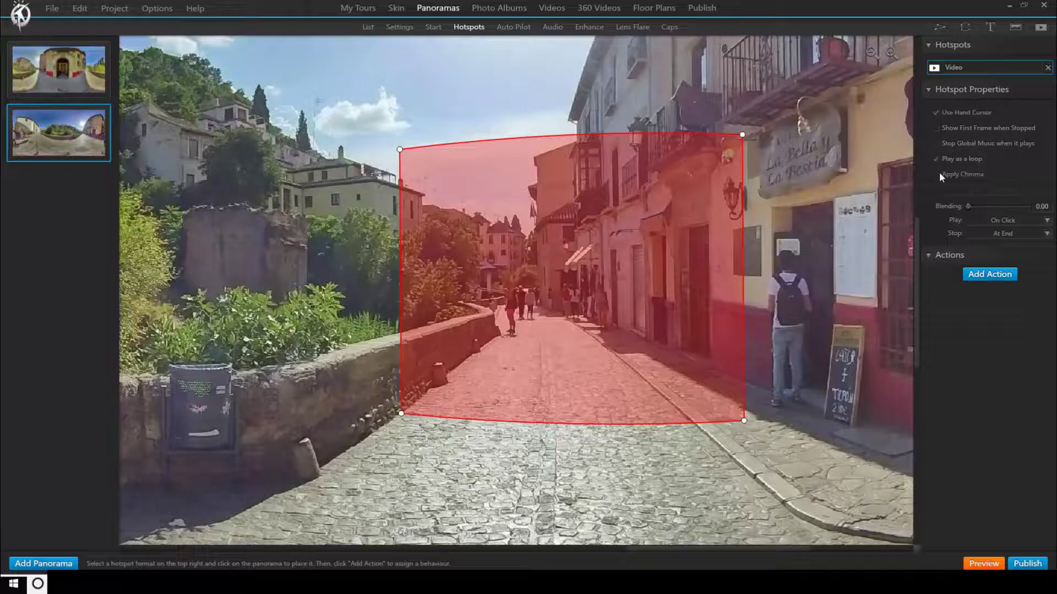
click(992, 218)
click(986, 228)
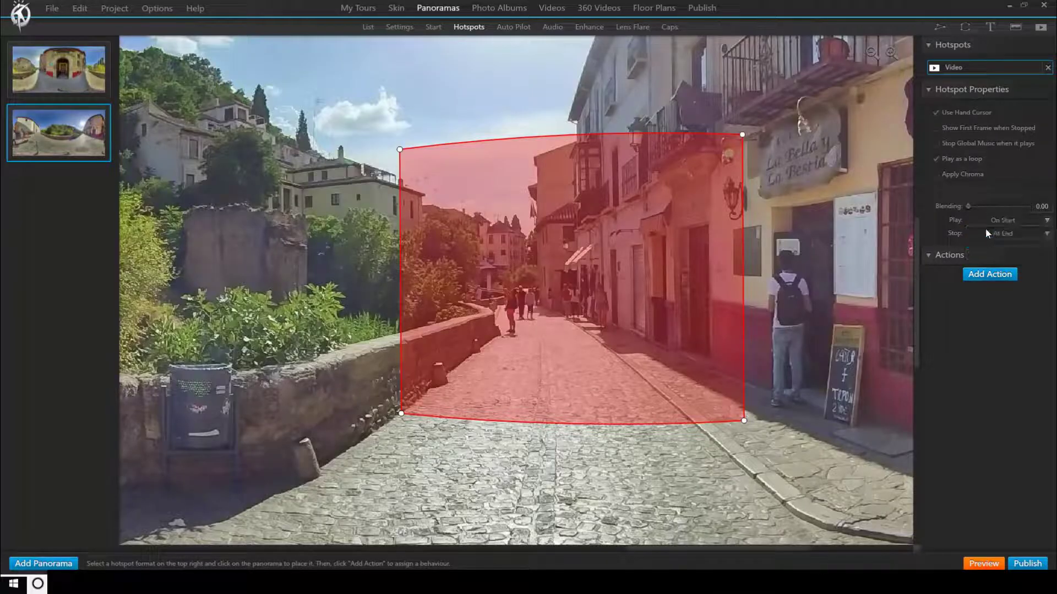
Step: Apply chroma to the blast hotspot and sample the video's green background as the key color
click(937, 172)
click(958, 189)
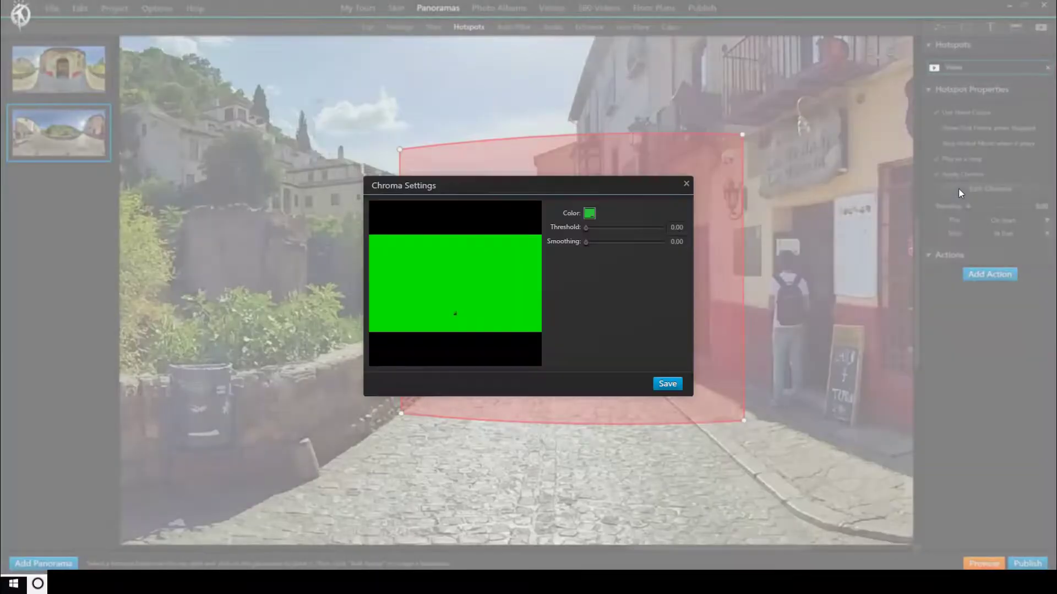
click(590, 213)
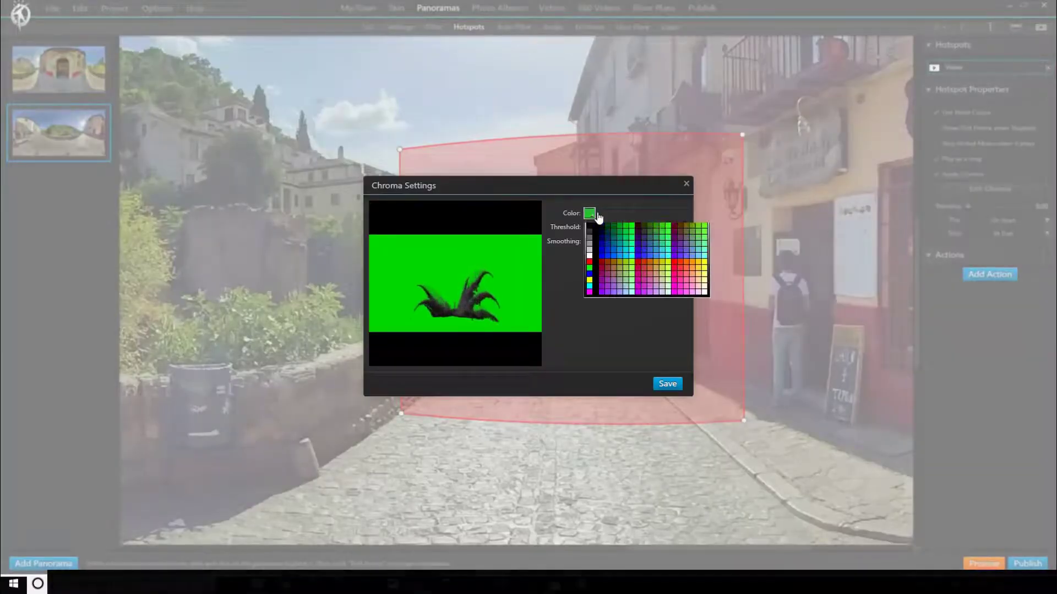
click(702, 230)
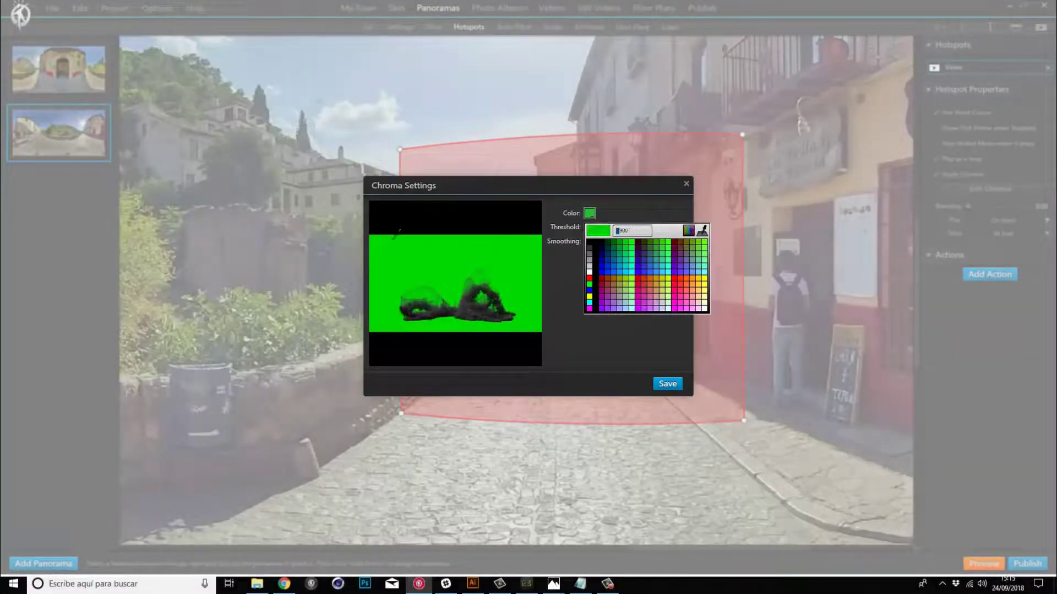
click(389, 245)
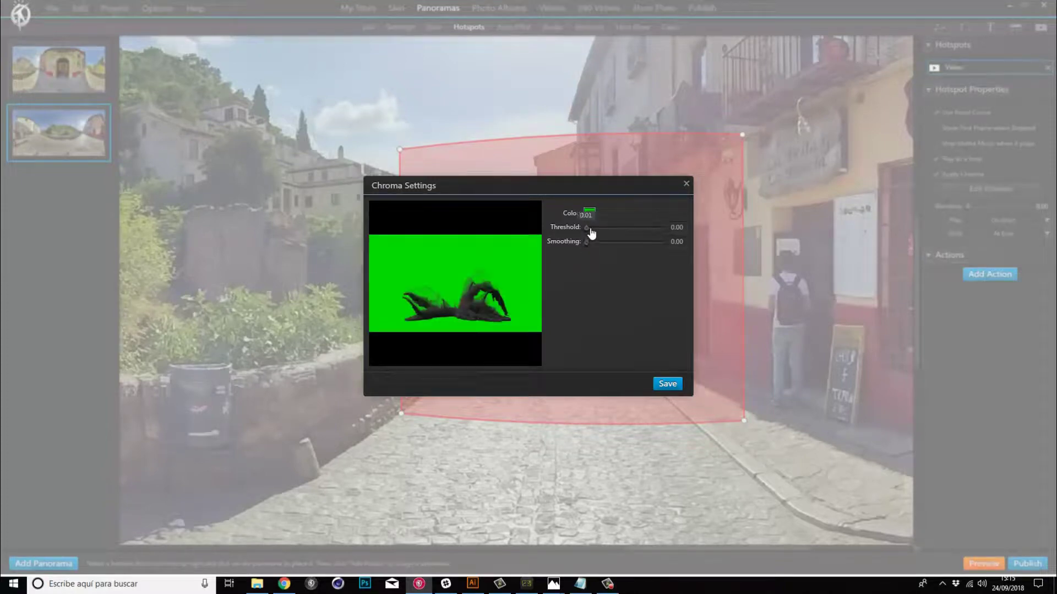
Step: Set the blast video's chroma threshold to 0.27 and smoothing to 0.22, and save the settings
drag(591, 233, 611, 234)
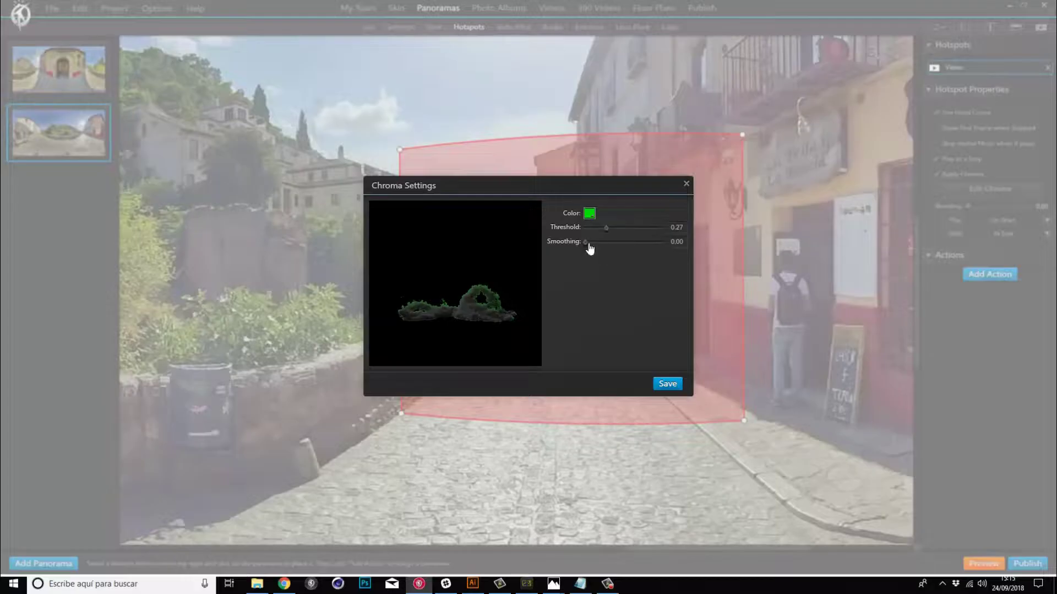
mouse_move(590, 249)
drag(592, 247, 609, 248)
drag(606, 249, 606, 249)
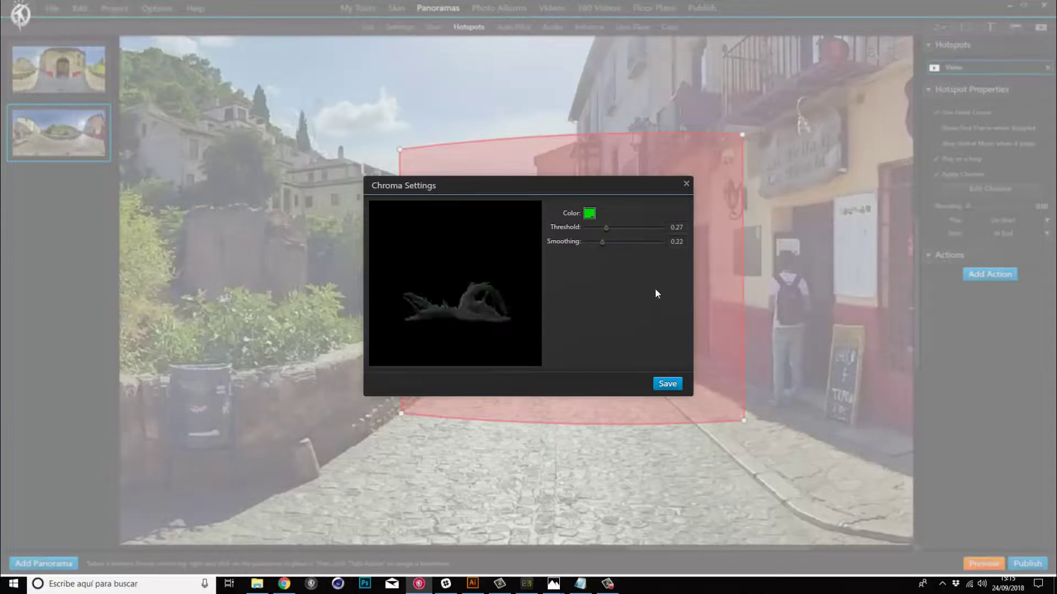
click(668, 384)
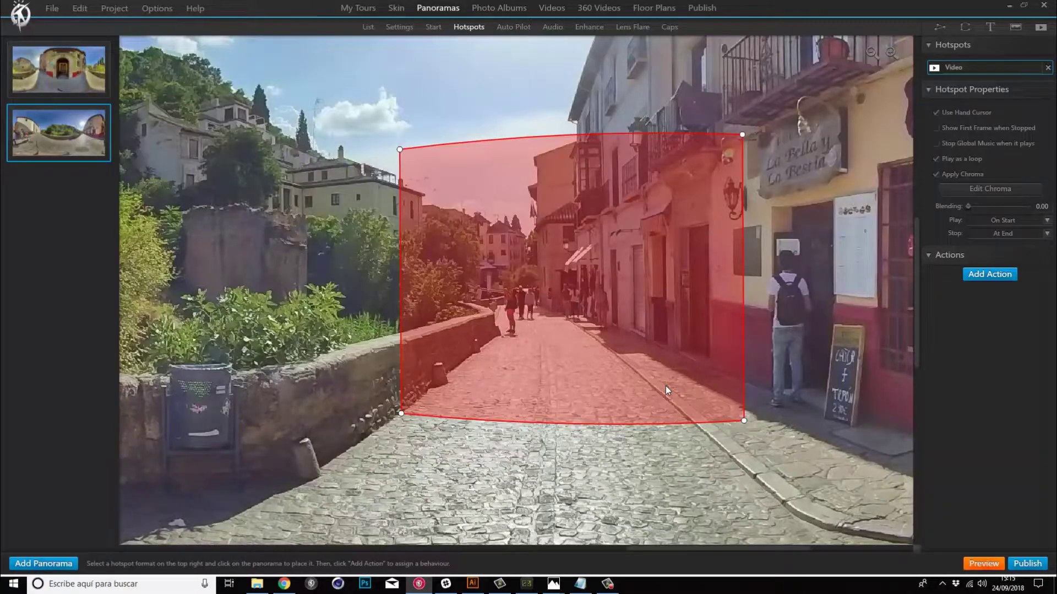
Step: Preview the tour and examine the keyed blast in the street
click(987, 565)
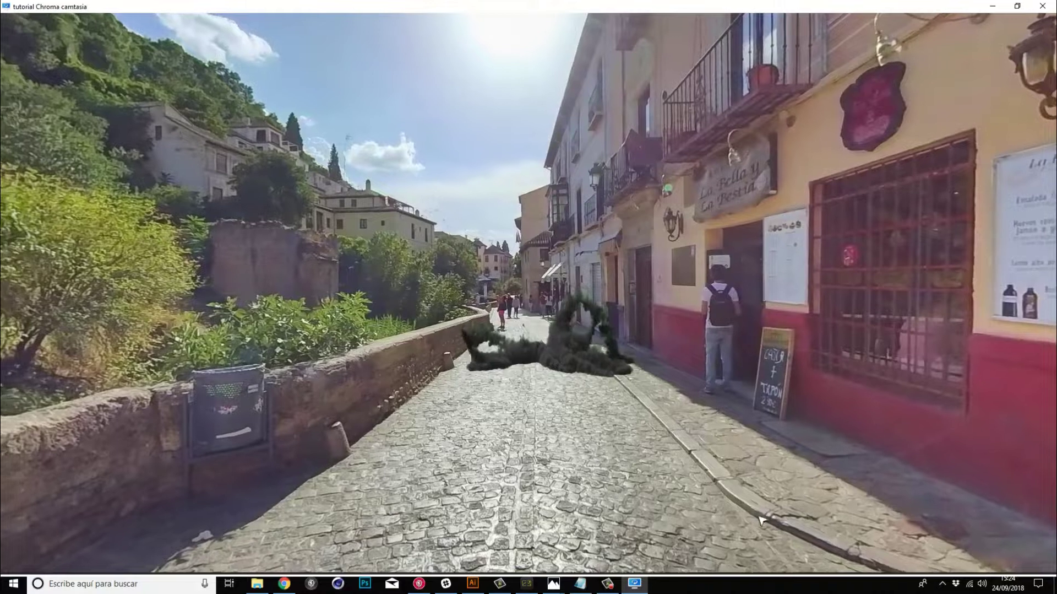
drag(771, 512, 656, 407)
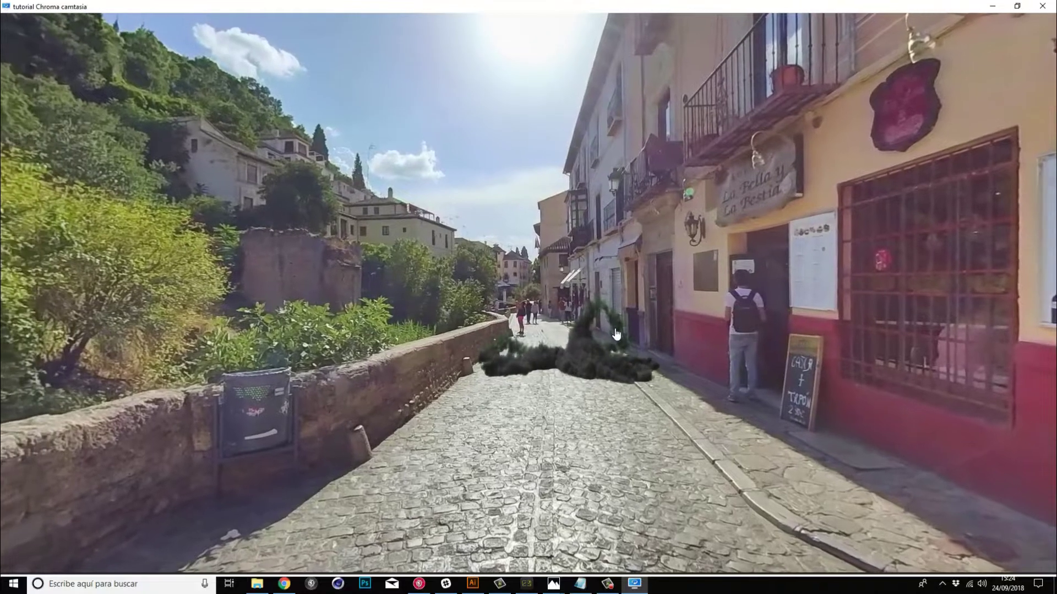